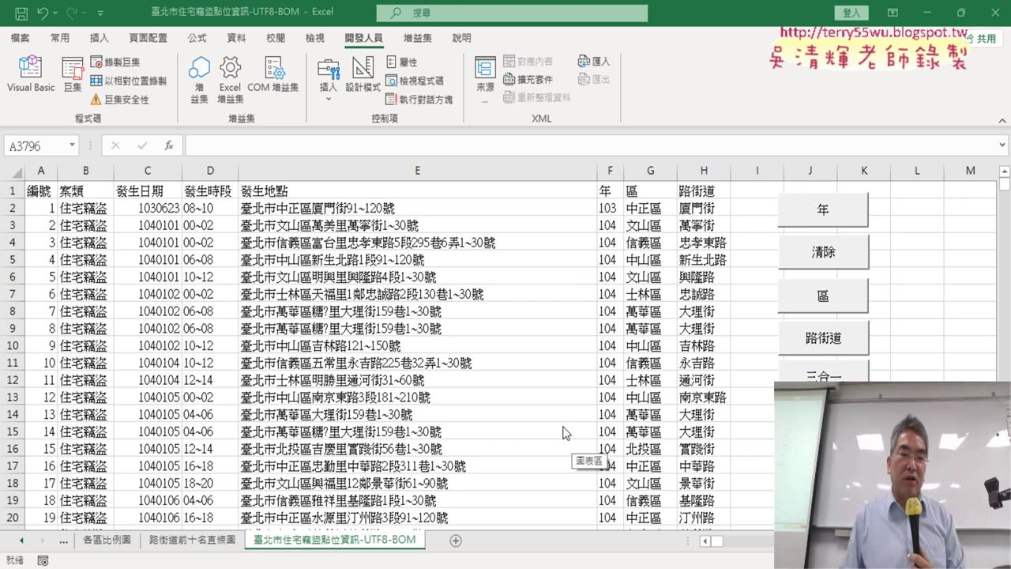
- Scroll the sheet tabs left and go to the 歷年竊盜折線圖 sheet with its yearly pivot and chart
left_click(20, 543)
left_click(116, 540)
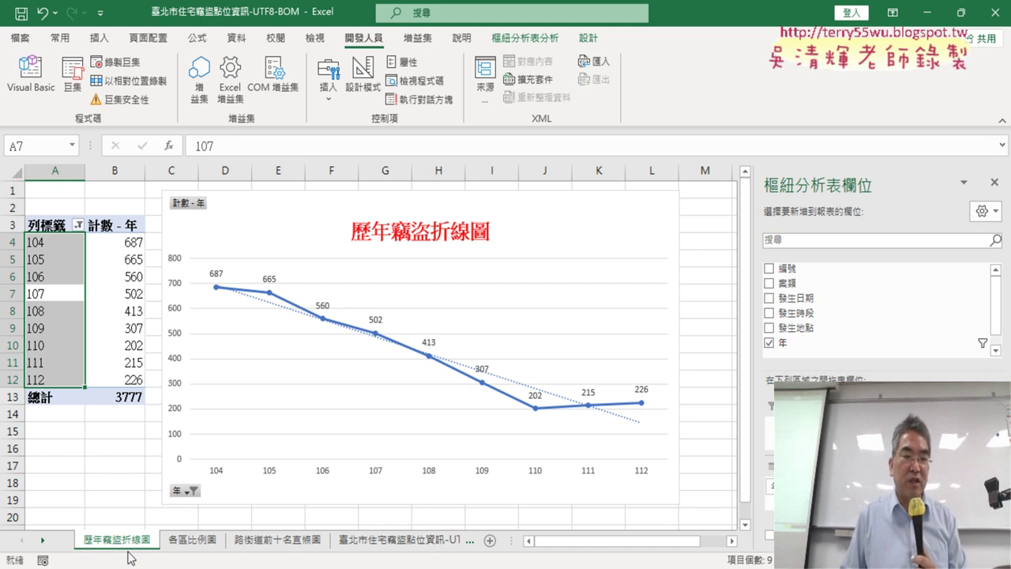
- Delete the 歷年竊盜折線圖 sheet from its tab menu and confirm the permanent deletion
left_click(132, 543)
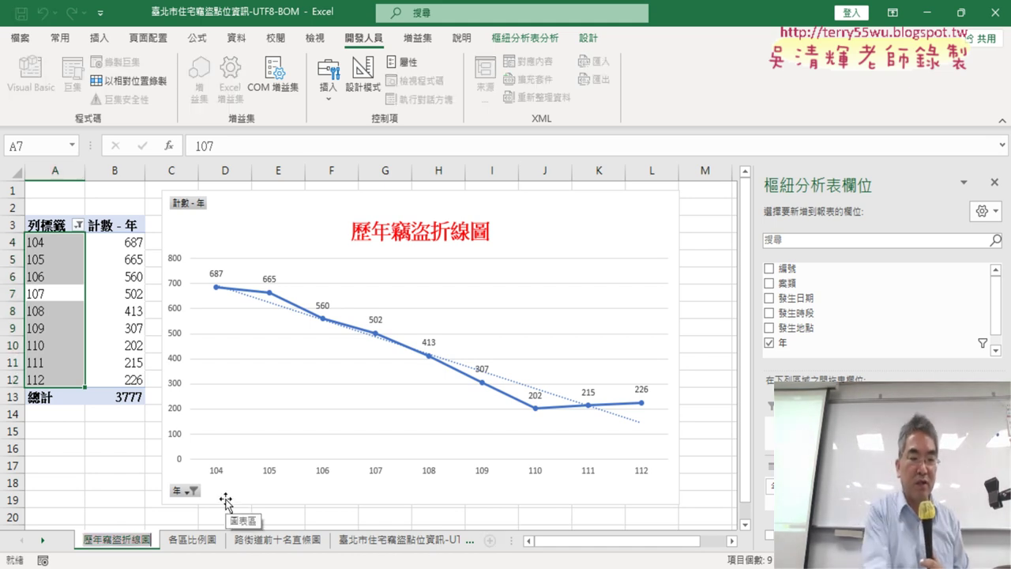
left_click(123, 482)
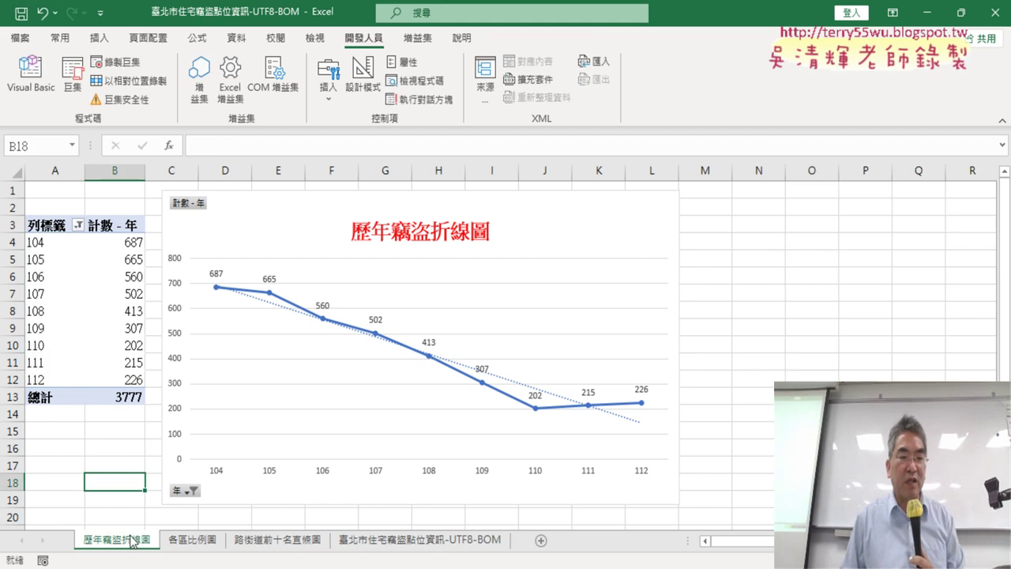
right_click(136, 541)
left_click(173, 343)
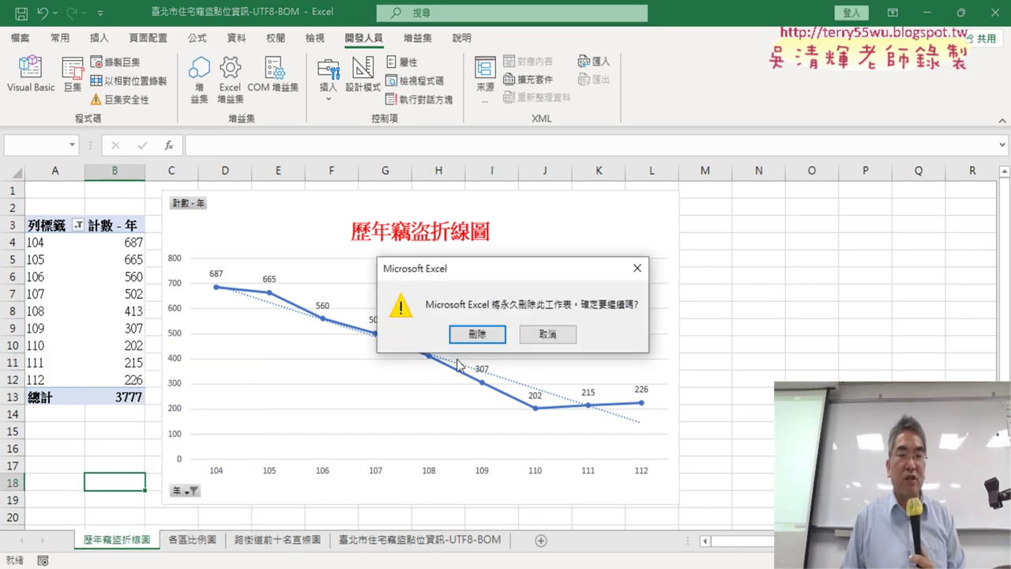
left_click(477, 334)
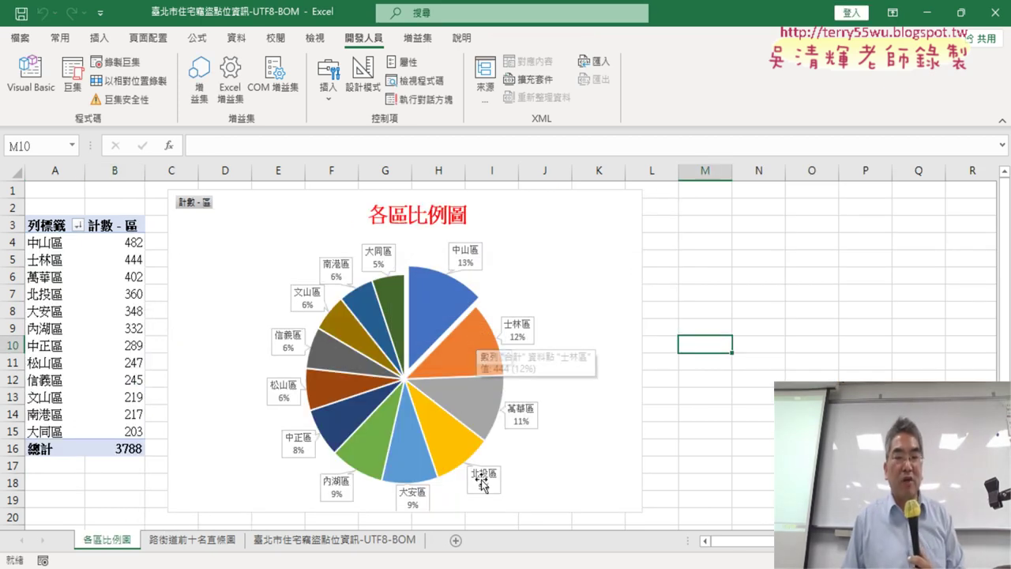
- Switch to the 臺北市住宅竊盜點位資訊-UTF8-BOM data sheet and bring up the 插入 ribbon
left_click(369, 544)
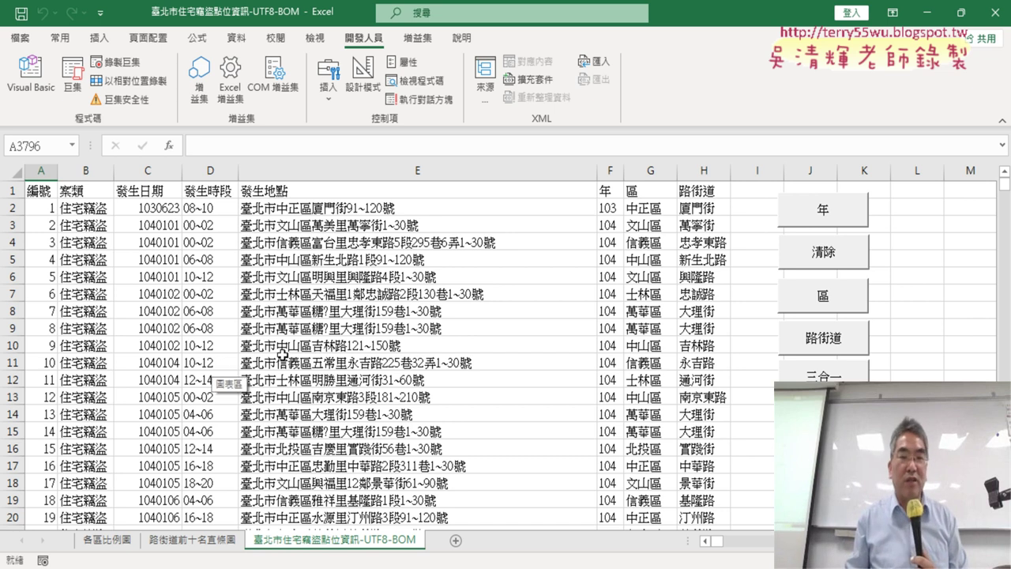
left_click(99, 38)
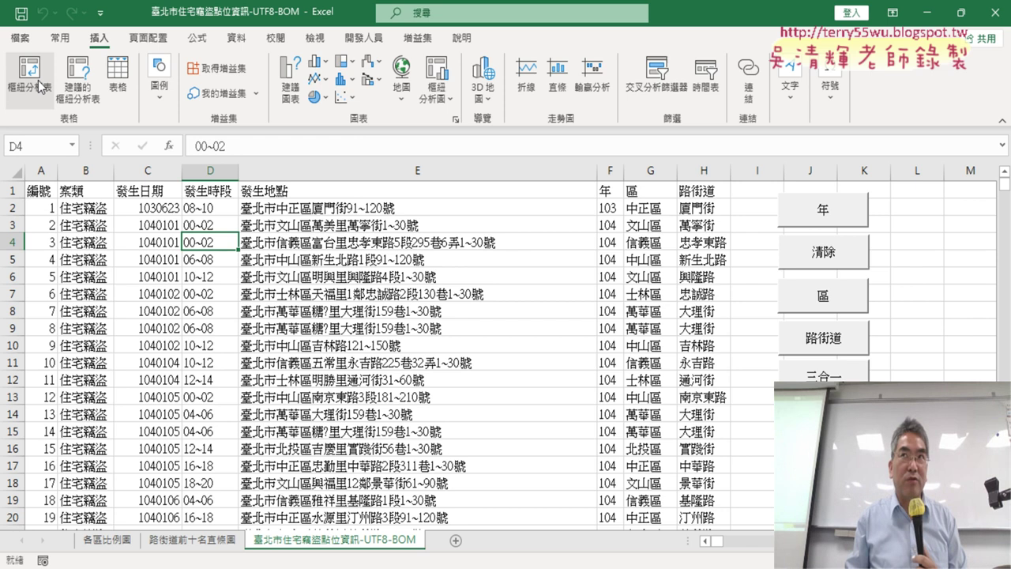
- Insert a PivotTable from the detected burglary data range onto a new worksheet, 工作表1
left_click(44, 91)
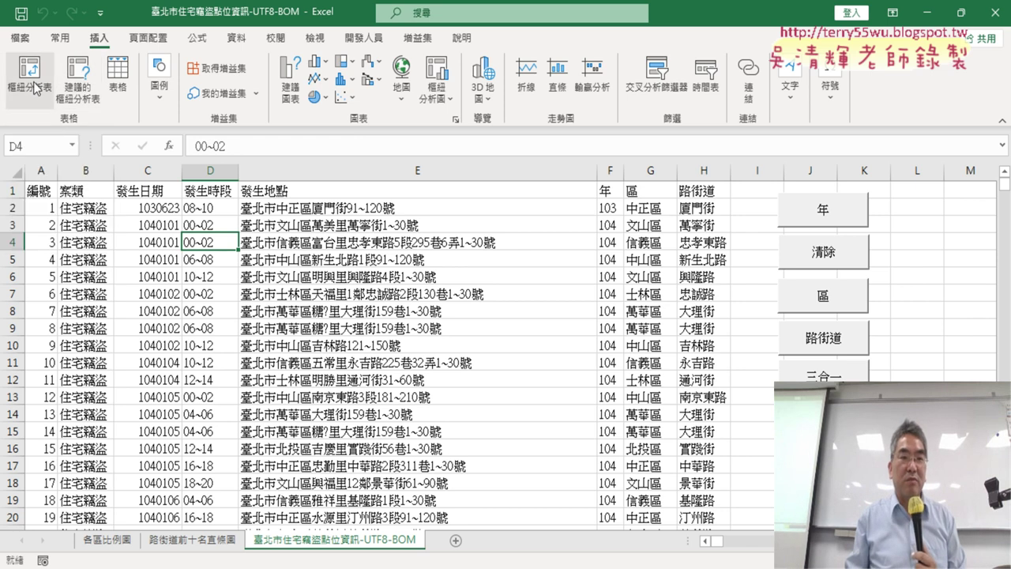
left_click(391, 493)
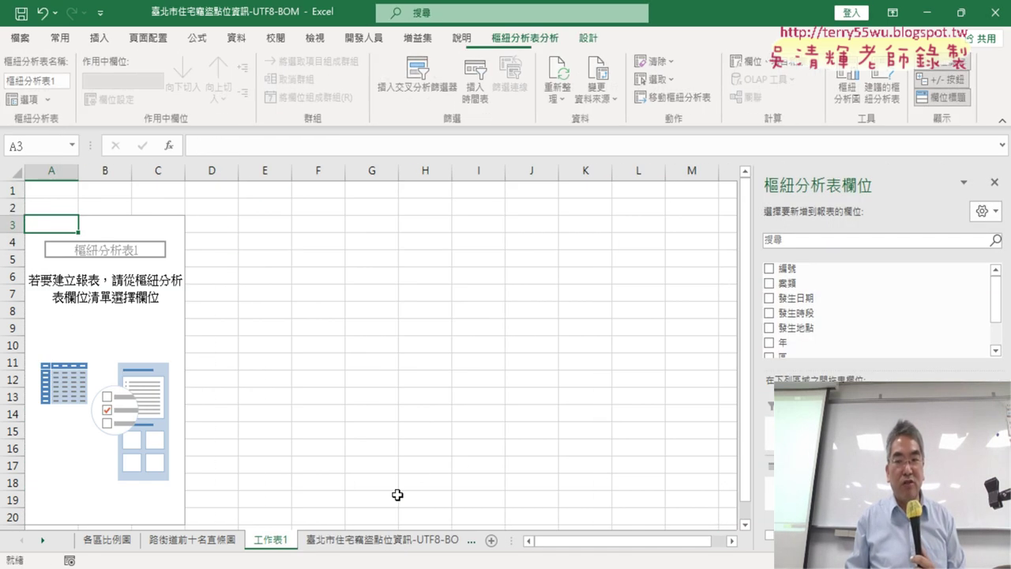
scroll(972, 324, "down", 1)
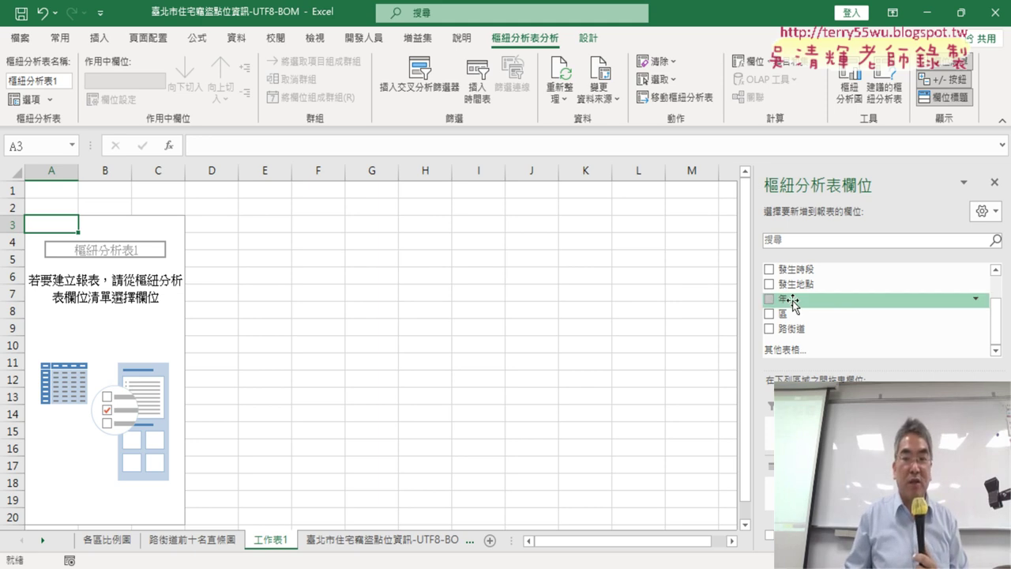
- Place 年 in both Values (count) and Rows, listing years 102–113 with a 3788 total
mouse_move(792, 303)
left_mouse_down()
mouse_move(844, 344)
mouse_move(885, 474)
left_mouse_up()
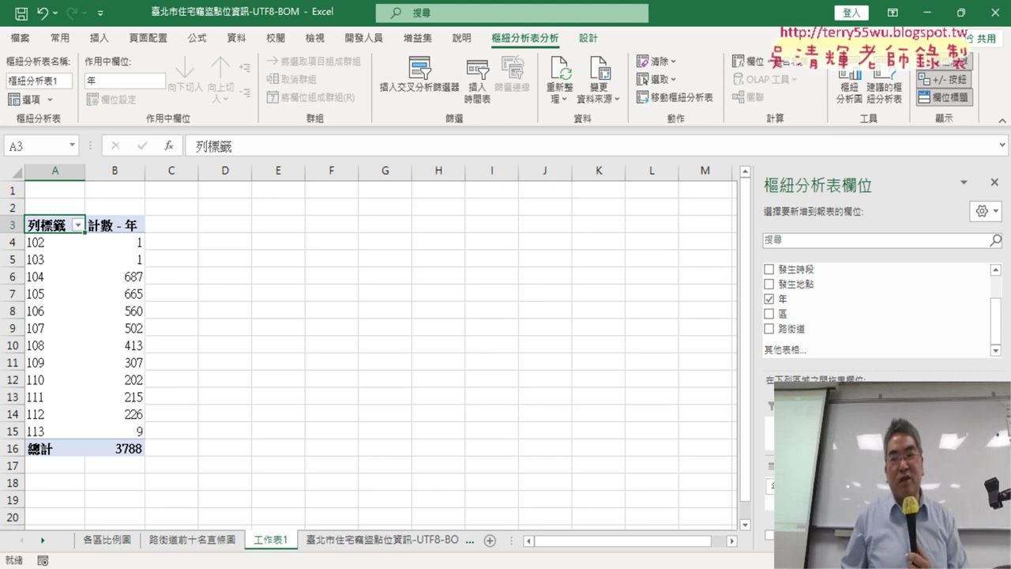
left_click_drag(933, 498, 845, 339)
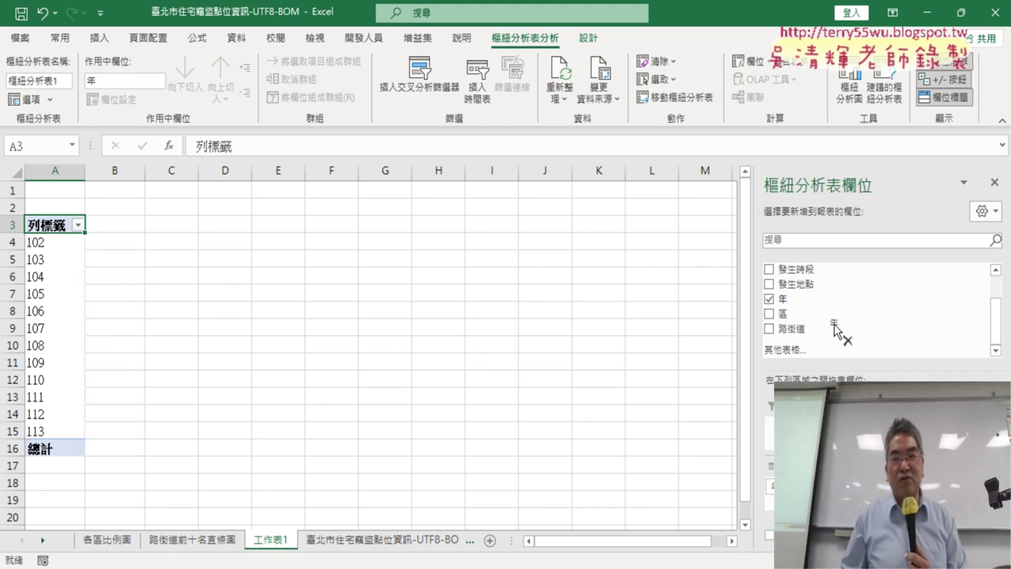
left_click_drag(790, 486, 831, 329)
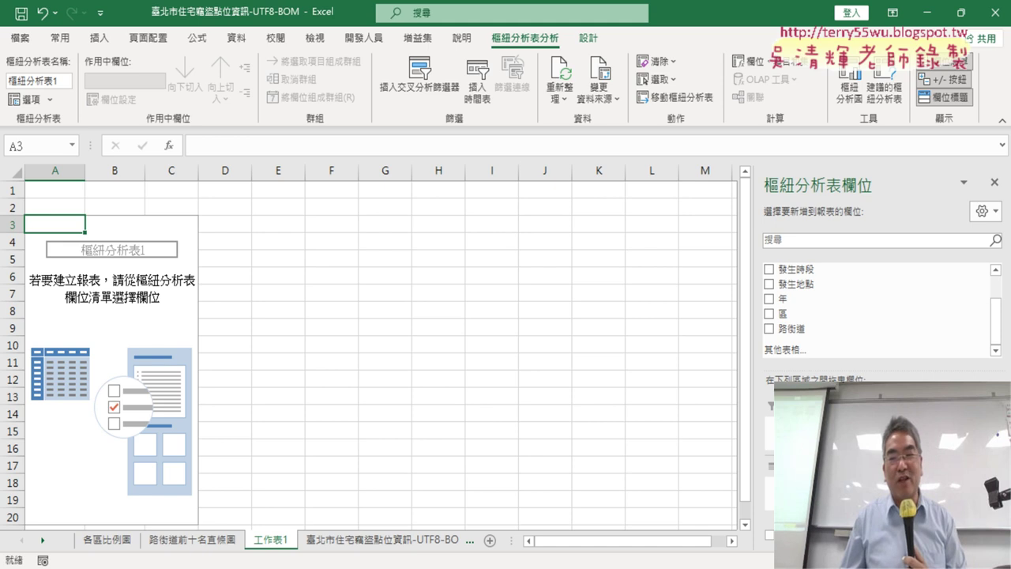
left_click_drag(908, 474, 940, 498)
left_click_drag(782, 298, 805, 541)
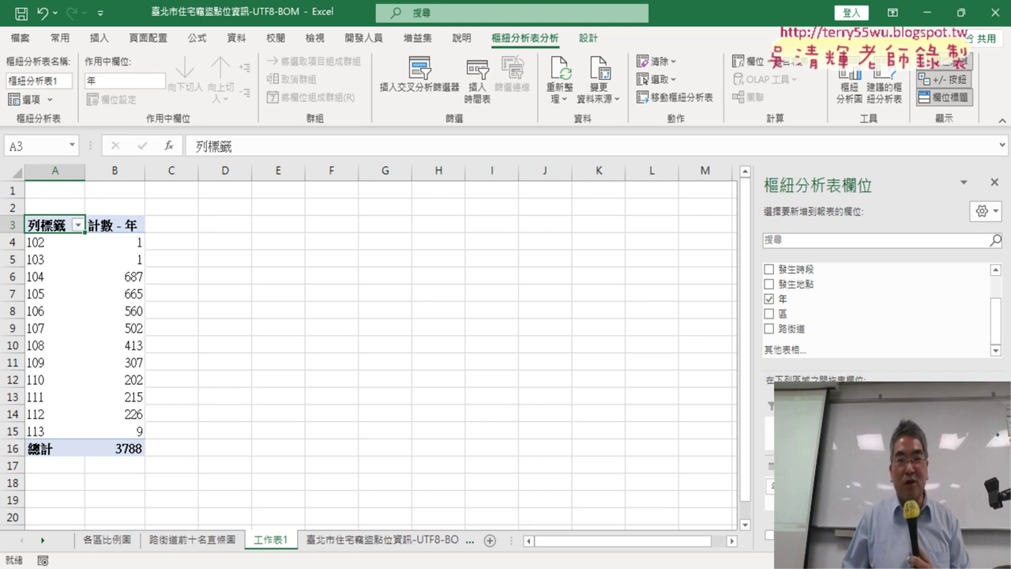
- Filter the year row labels to exclude 102, 103 and 113, keeping 104–112
left_click(78, 225)
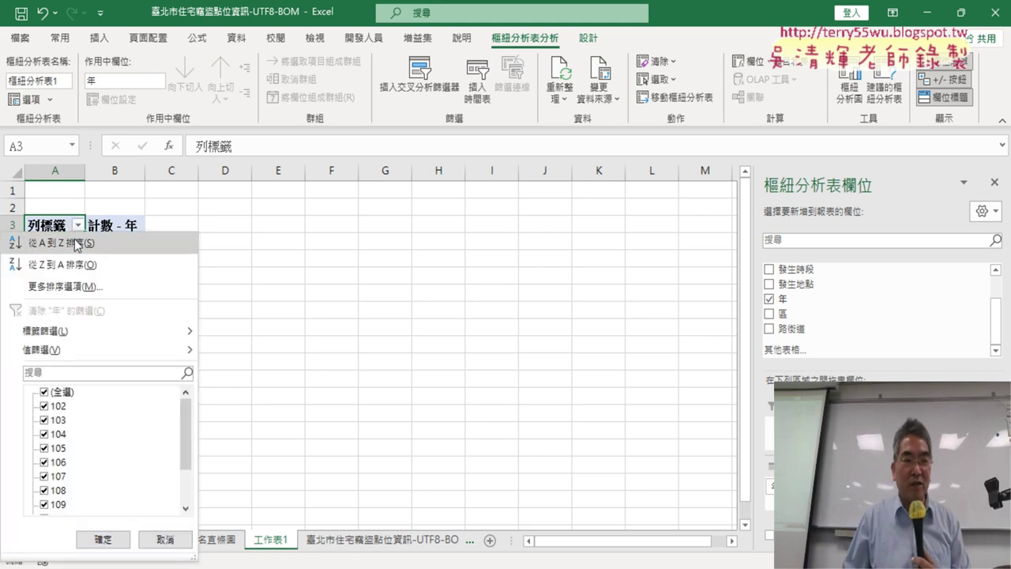
left_click(44, 405)
left_click(43, 420)
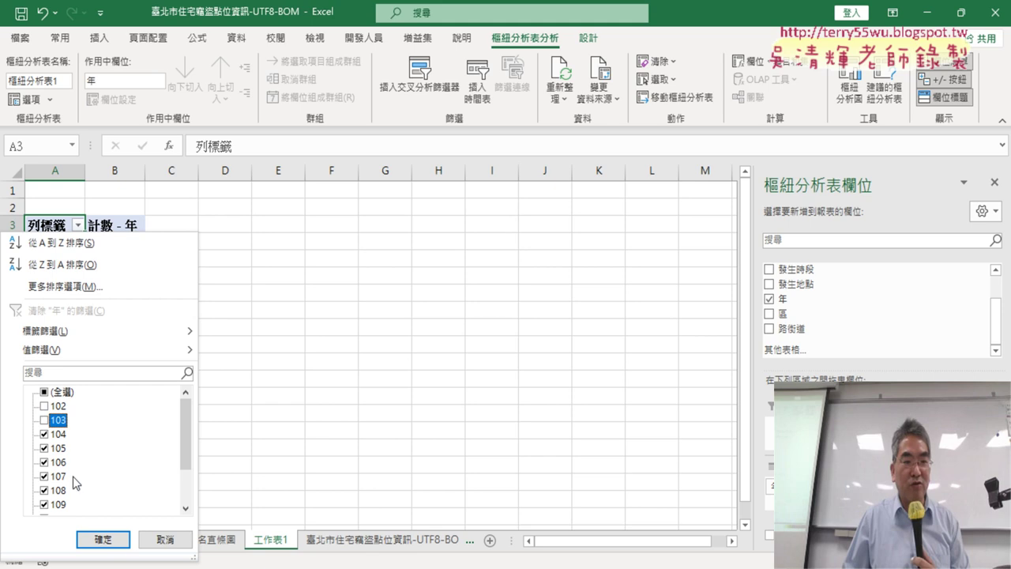
scroll(40, 490, "down", 1)
scroll(37, 502, "down", 1)
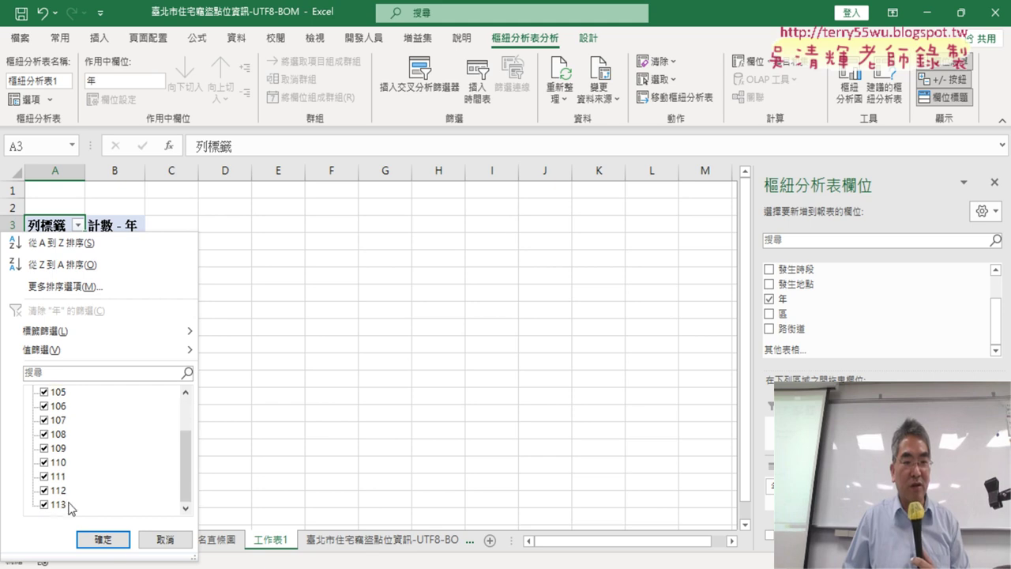
left_click(102, 539)
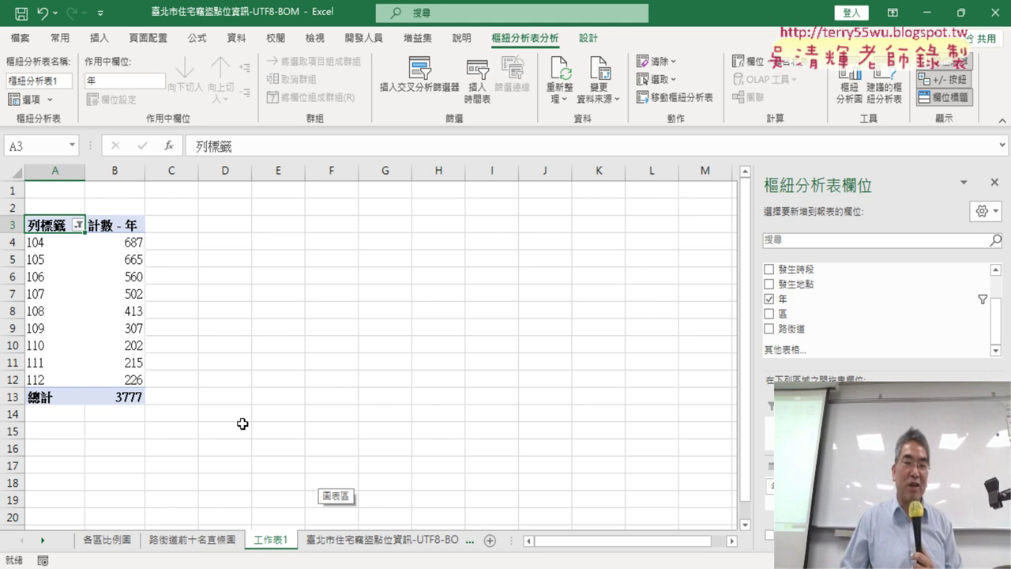
- Rename the 工作表1 sheet to 歷年竊盜折線圖
double_click(282, 542)
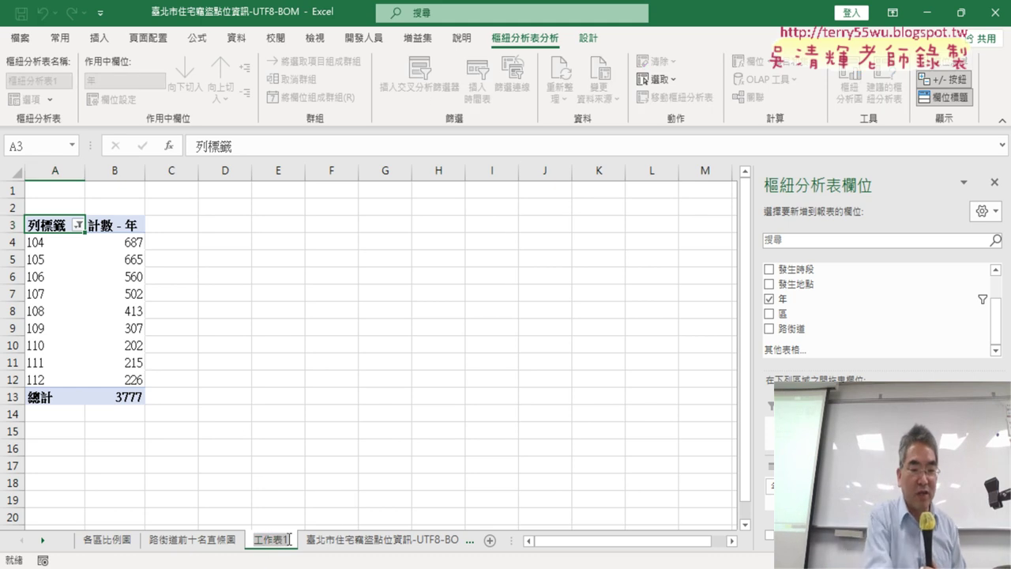
type("歷年竊盜折線圖")
key("Return")
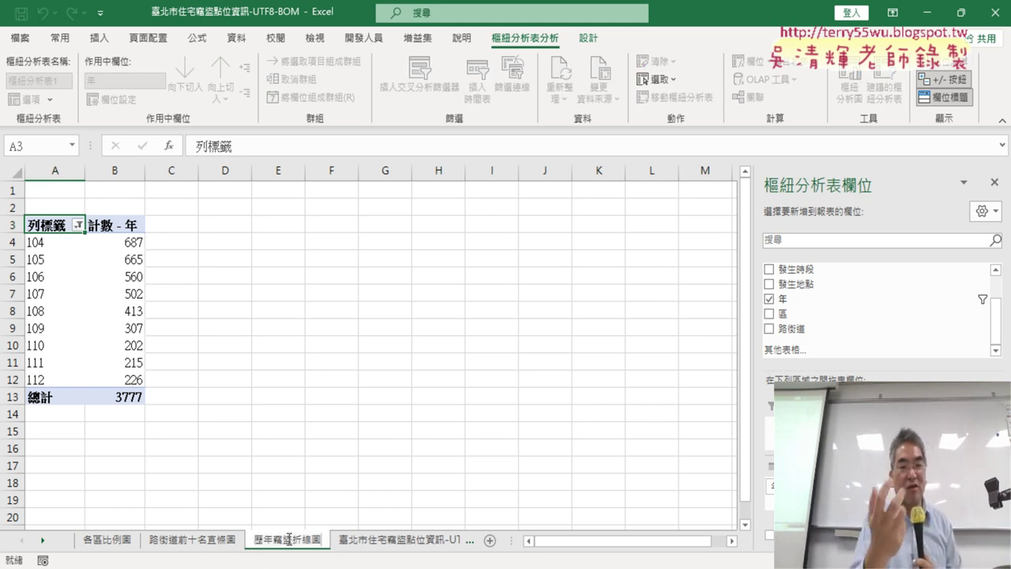
- Delete the 歷年竊盜折線圖 trial sheet and confirm the deletion
left_click(387, 397)
right_click(294, 540)
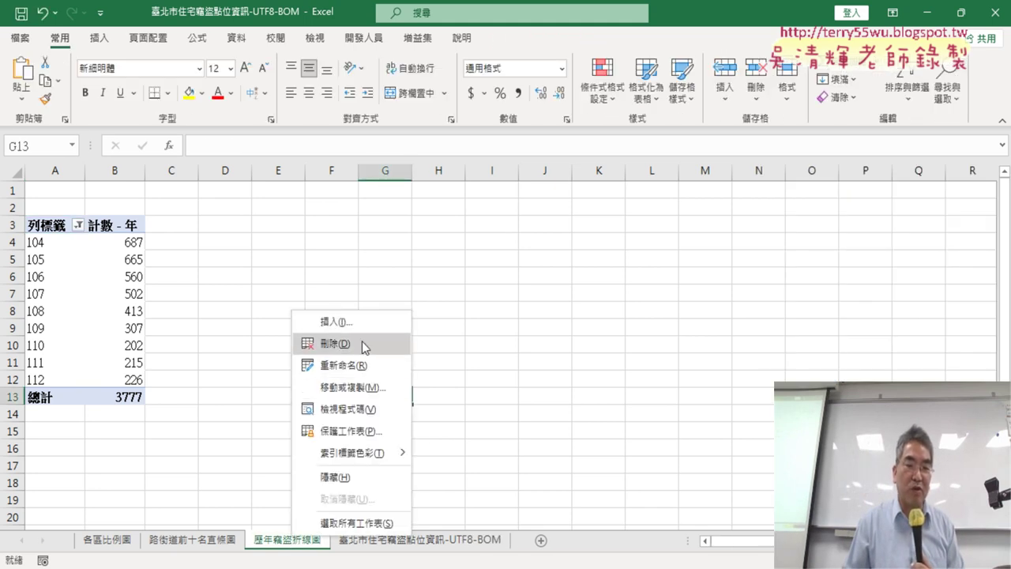
left_click(335, 343)
left_click(479, 333)
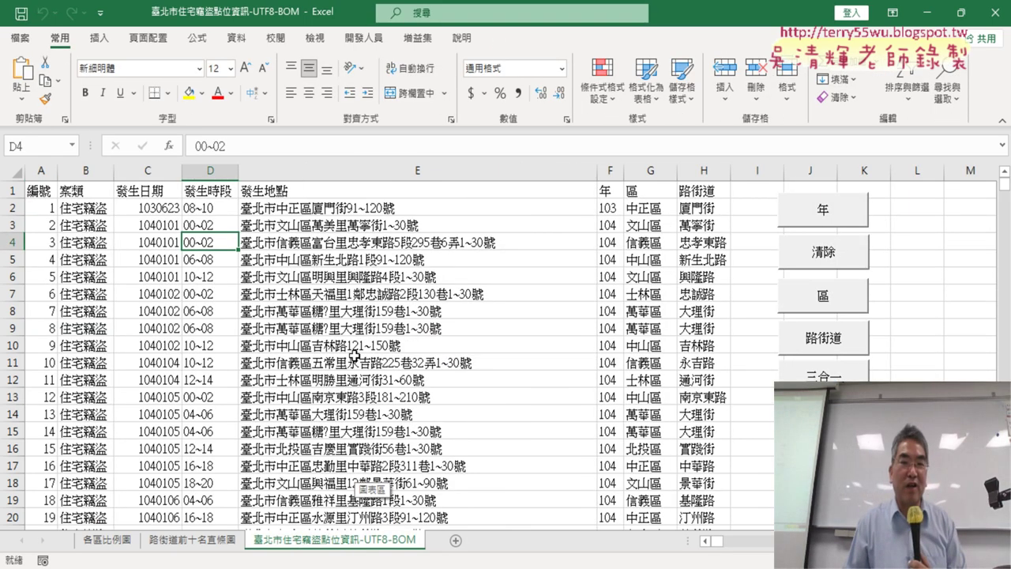
- Open the Record Macro dialog from the Developer tab and enter the name 樞紐表
left_click(364, 38)
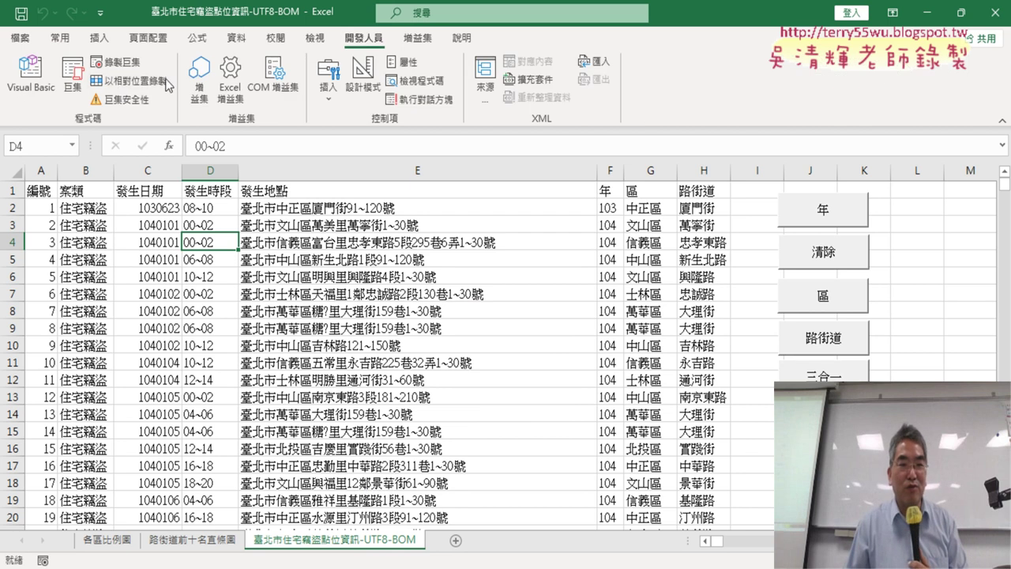
left_click(116, 66)
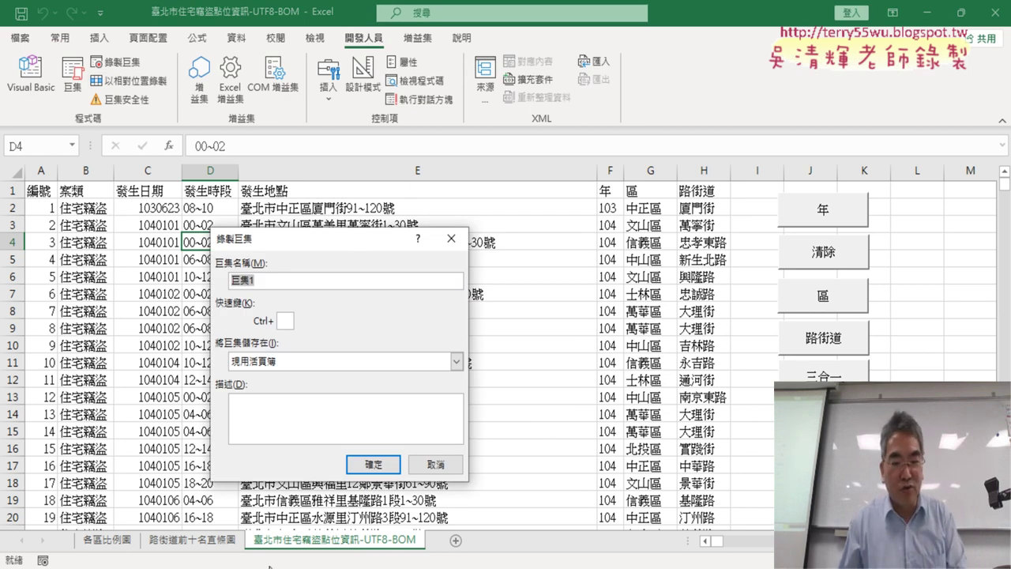
key("super+s")
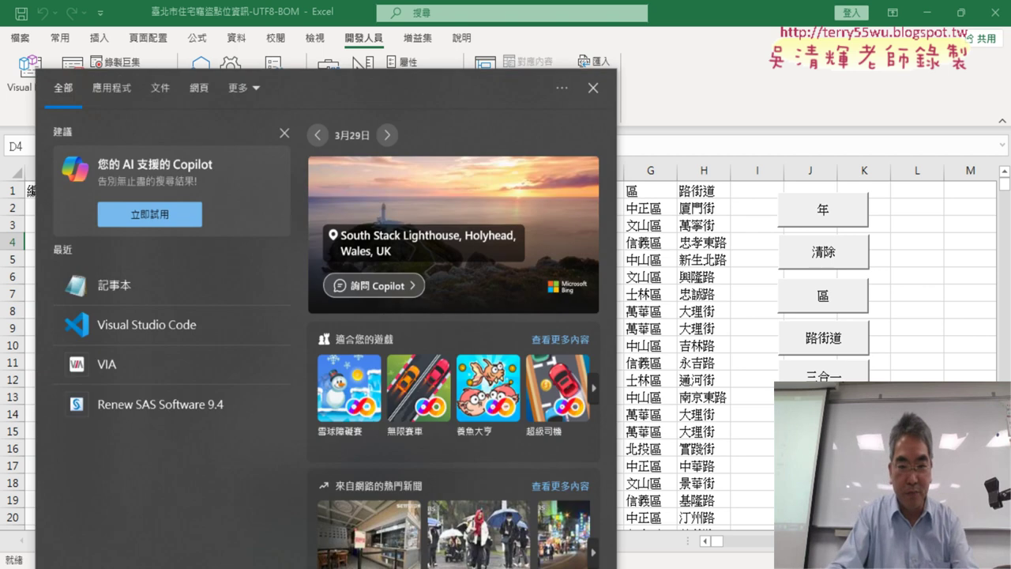
left_click(653, 99)
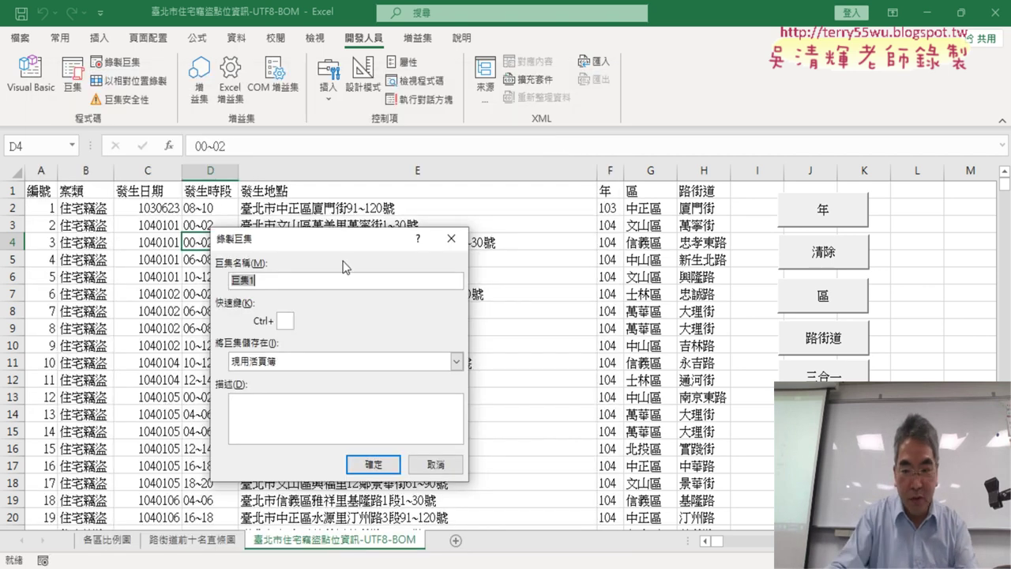
type("ㄕㄨ橫條ㄕ一")
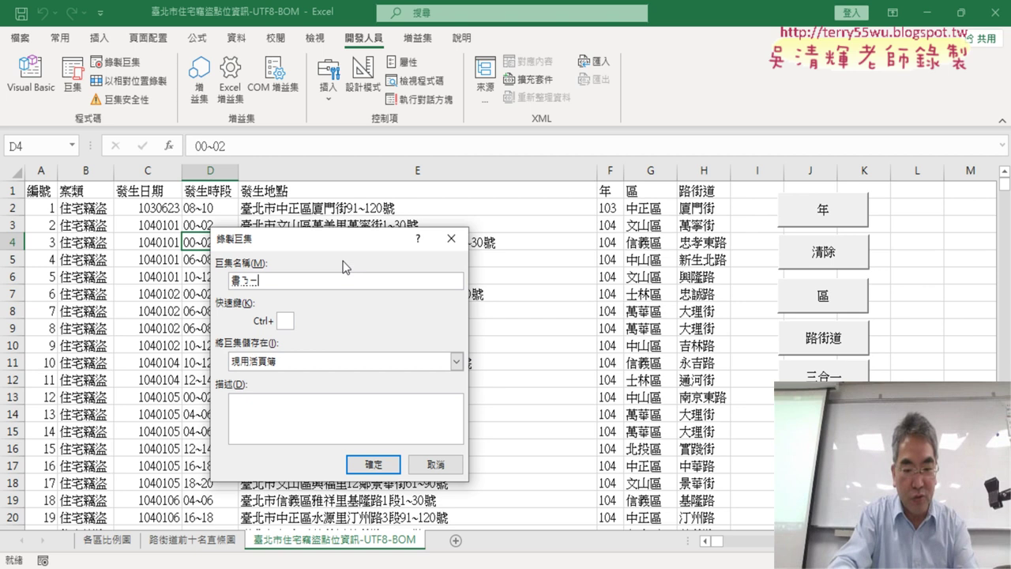
type("表")
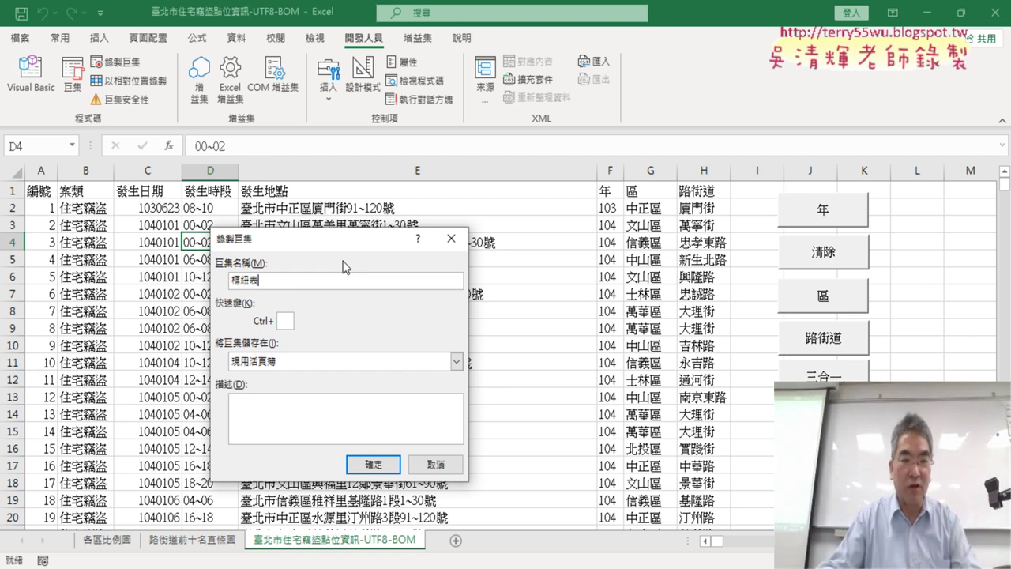
- Begin recording and insert a new pivot table with 年 as both rows and counted values
left_click(373, 463)
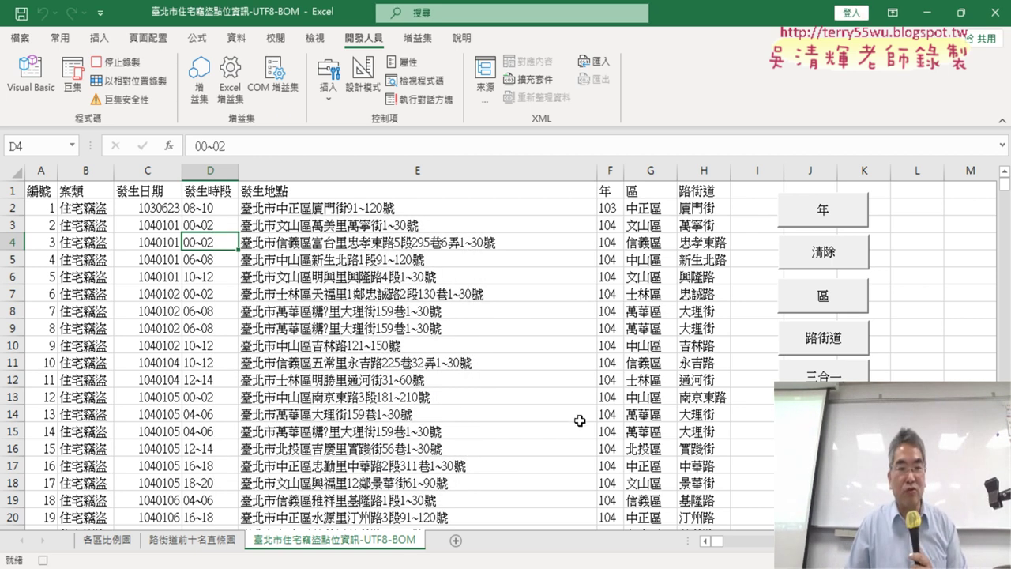
left_click(98, 37)
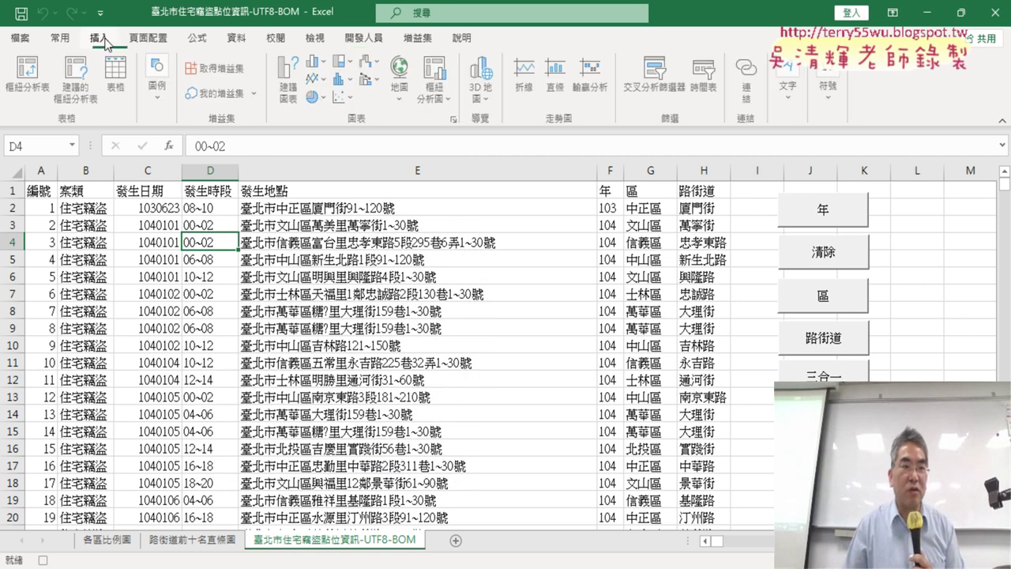
left_click(39, 75)
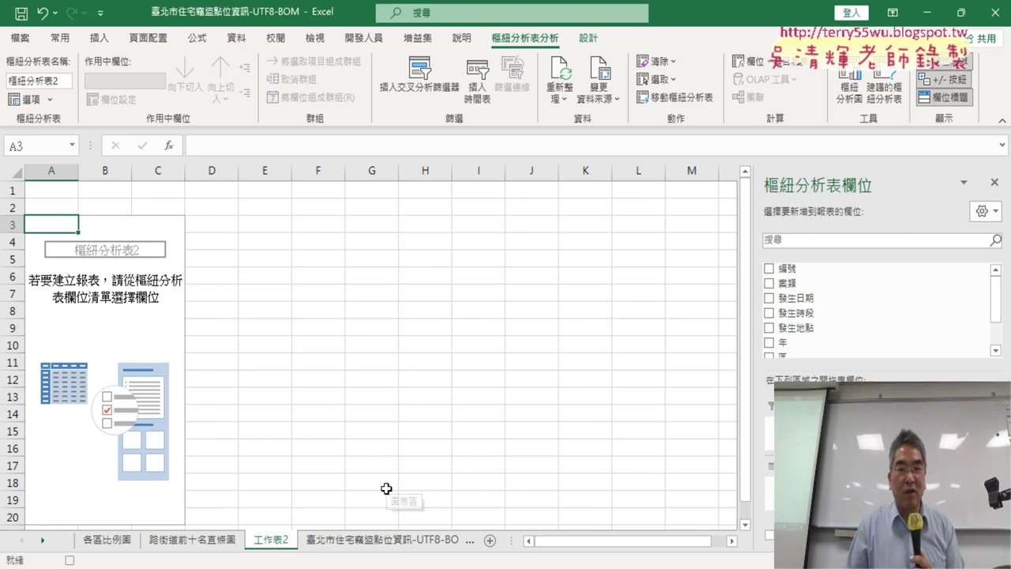
scroll(988, 348, "down", 2)
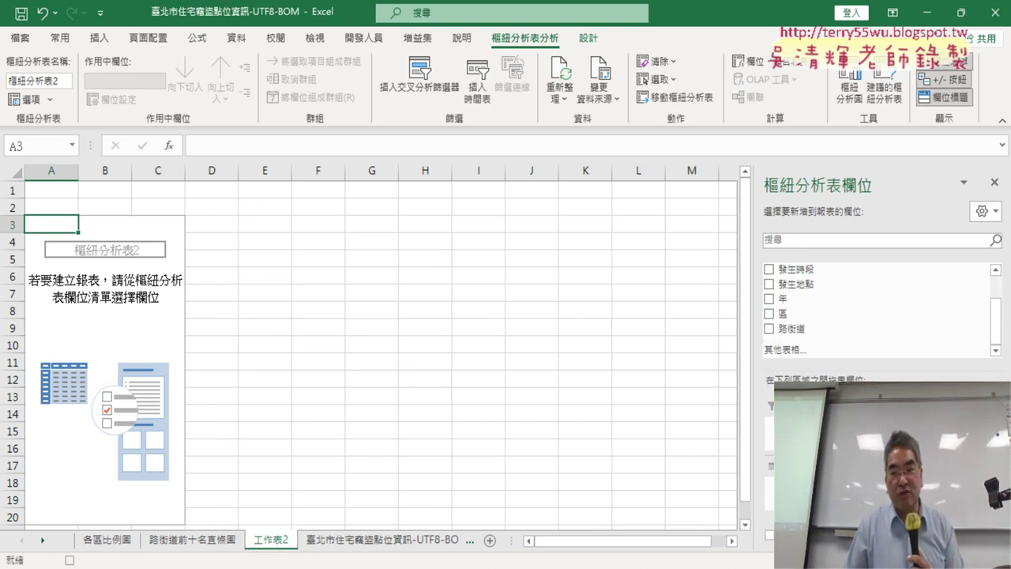
left_click(769, 298)
mouse_move(782, 298)
left_mouse_down()
mouse_move(810, 319)
mouse_move(829, 490)
left_mouse_up()
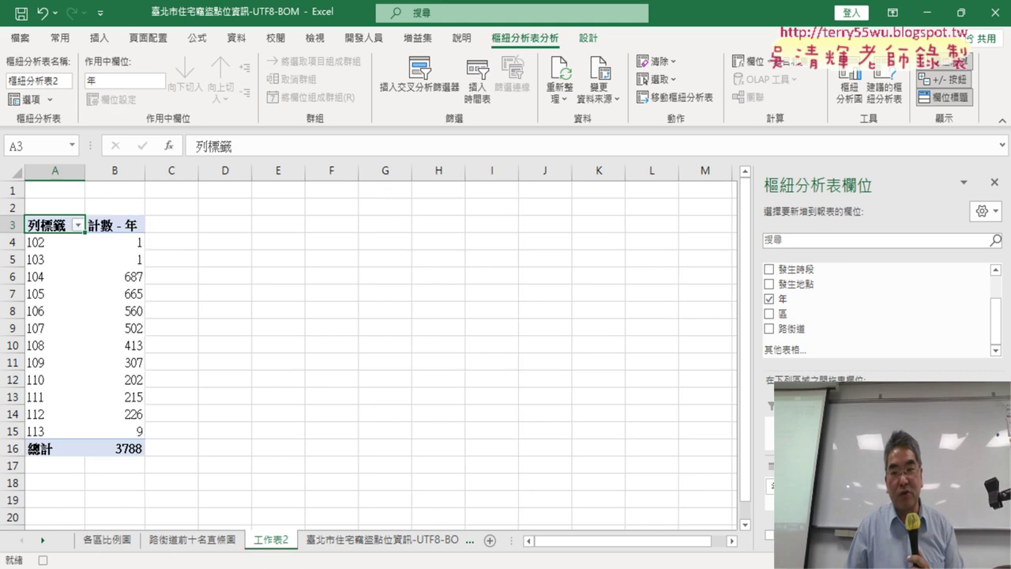
- Filter the year rows to drop 102, 103 and 113, leaving 104–112 totalling 3777
left_click(77, 225)
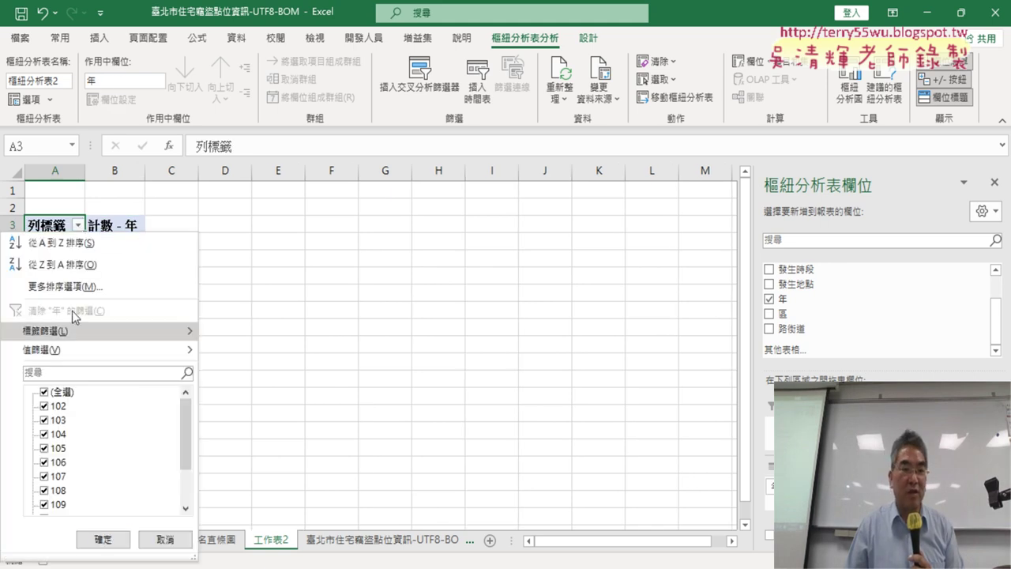
left_click(45, 406)
left_click(46, 420)
scroll(45, 420, "down", 1)
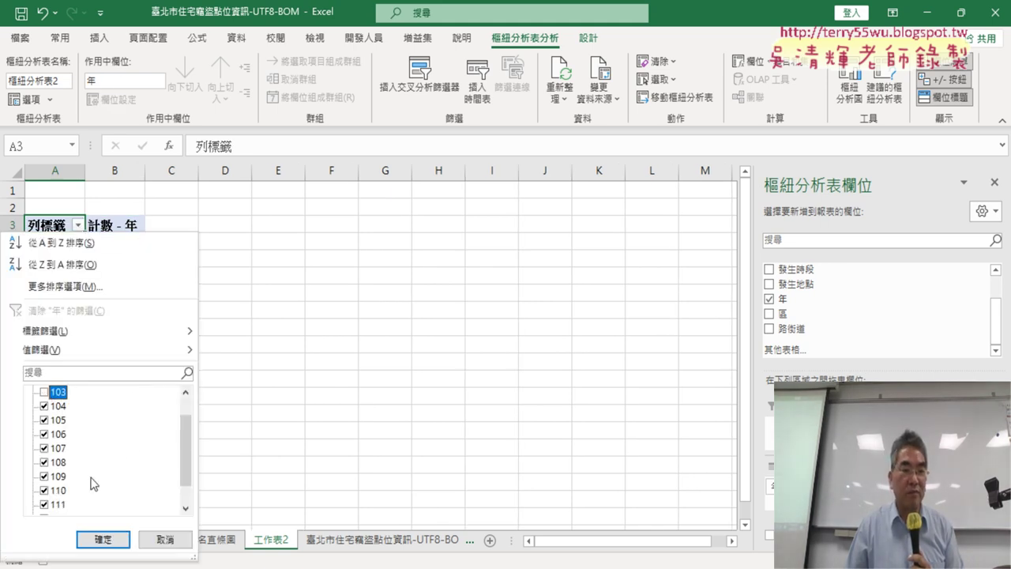
scroll(75, 504, "down", 1)
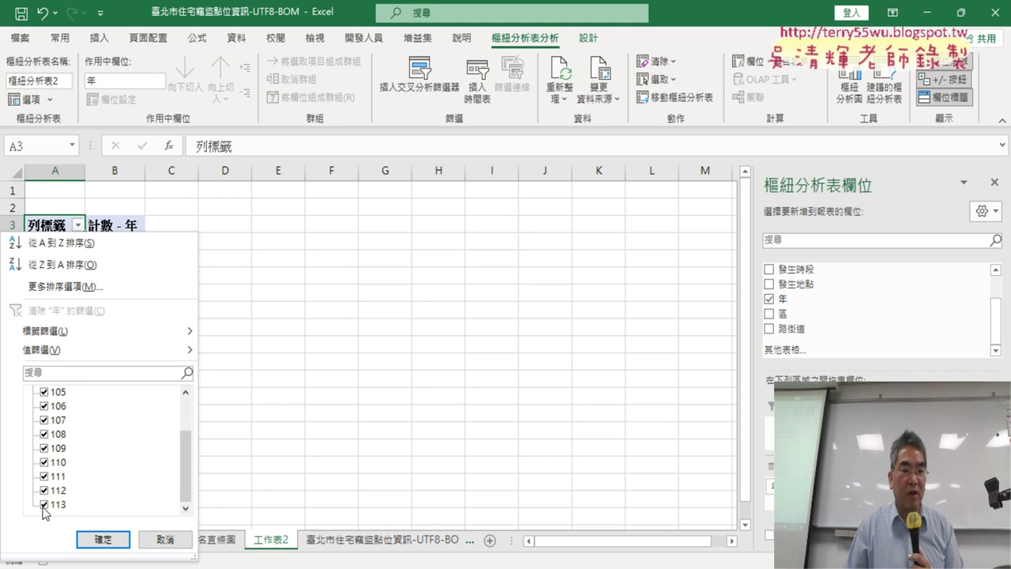
left_click(104, 540)
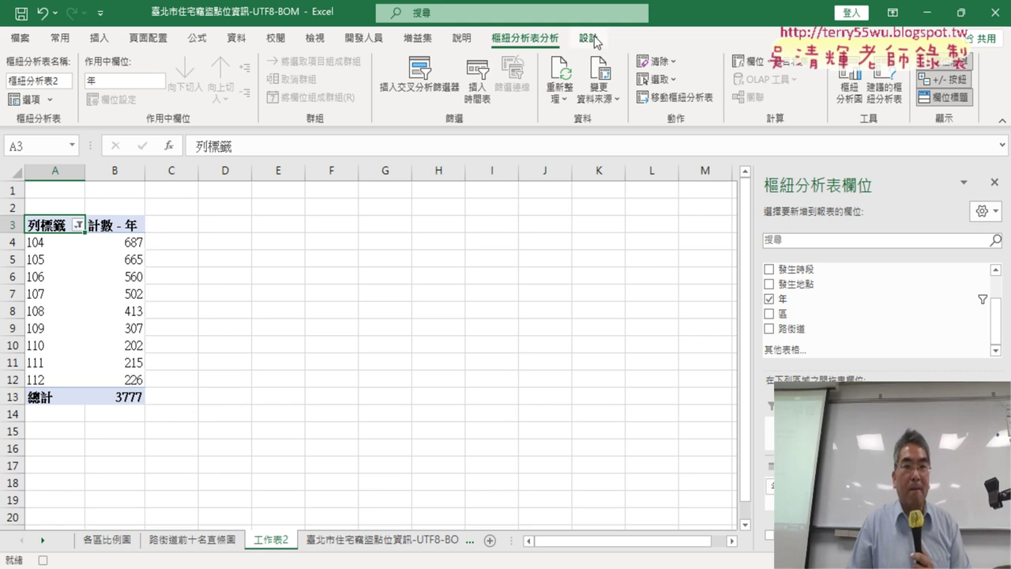
- Stop the macro recording, delete sheet 工作表2, and briefly open then close the Visual Basic editor
left_click(365, 40)
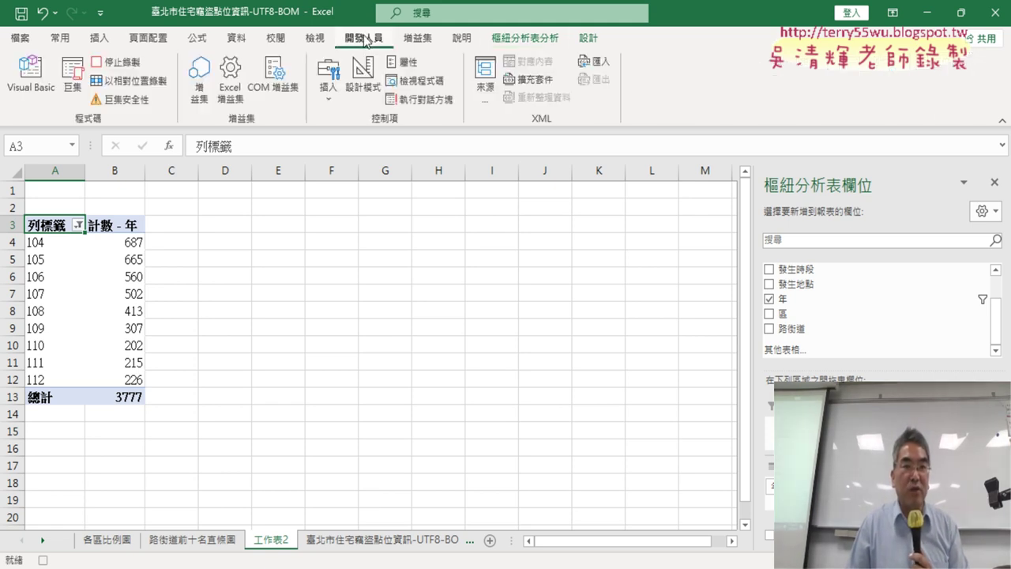
left_click(123, 65)
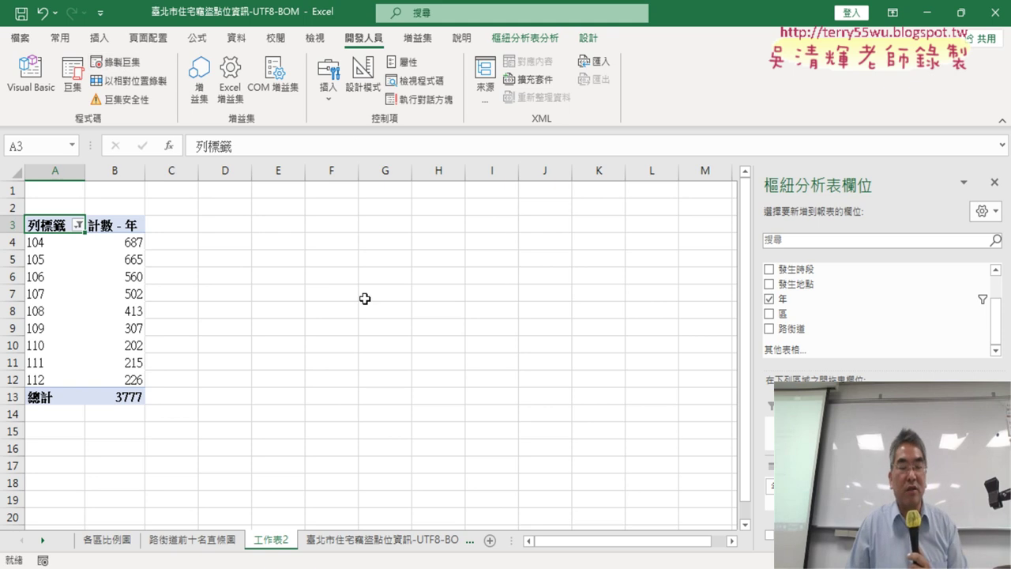
right_click(273, 545)
left_click(304, 410)
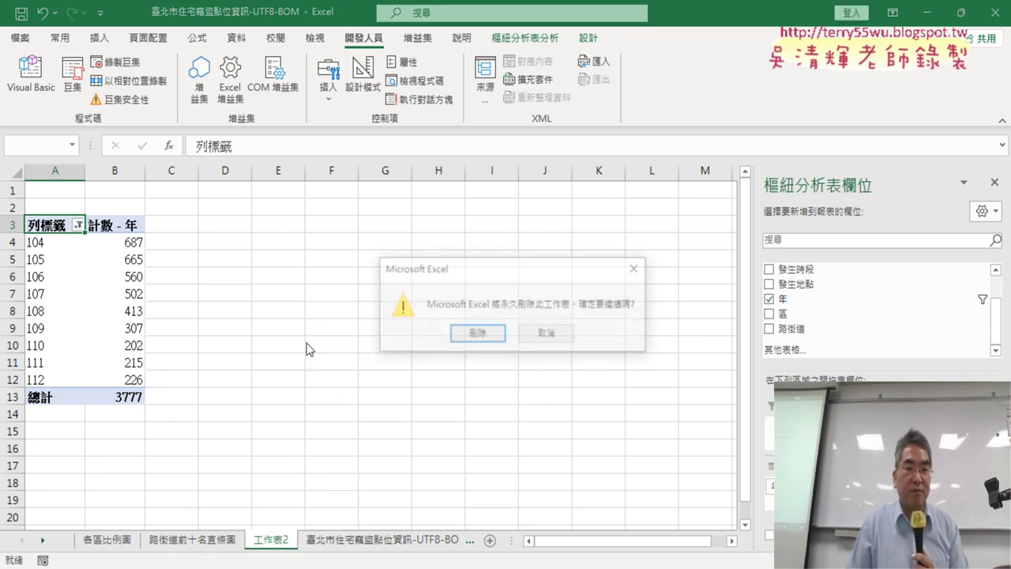
left_click(477, 335)
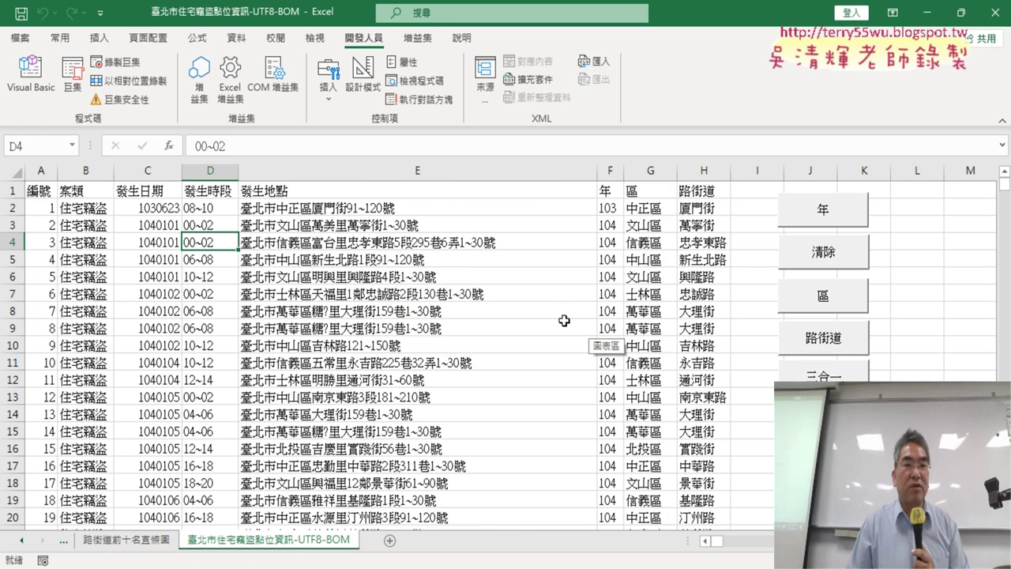
left_click(30, 79)
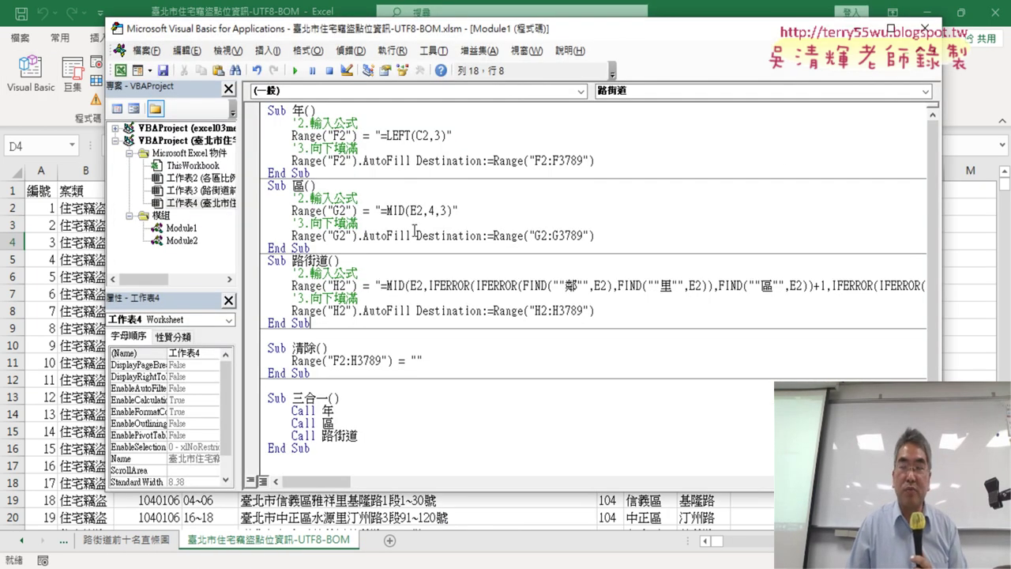
left_click(925, 29)
- Pick 樞紐表 from the Macros list and run it
left_click(76, 84)
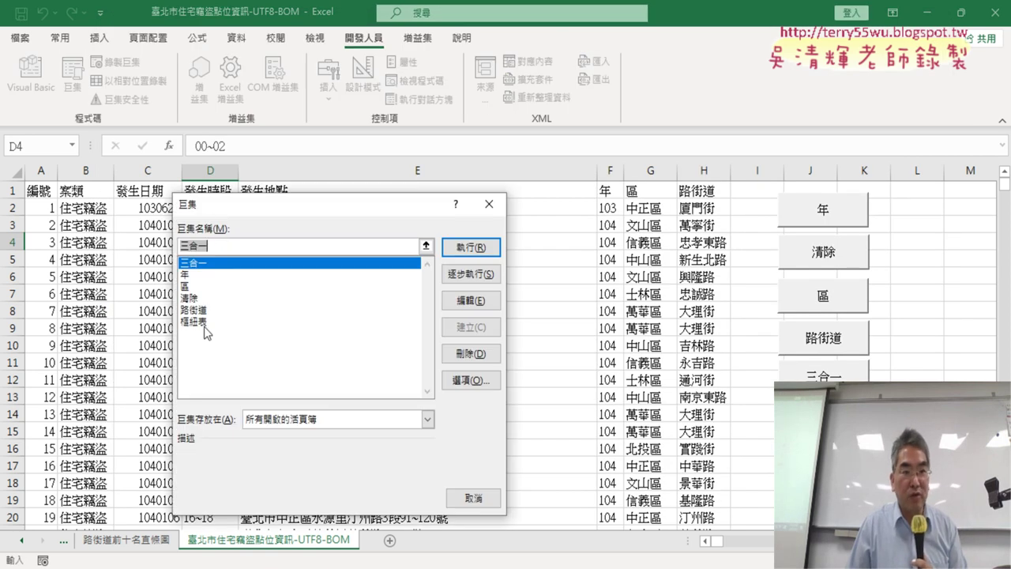
left_click(205, 324)
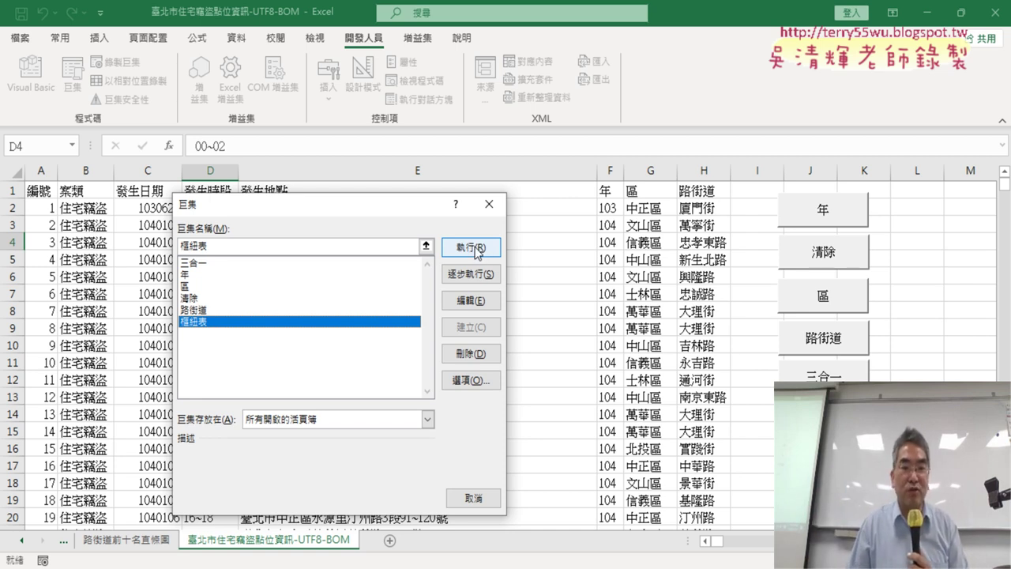
left_click(476, 249)
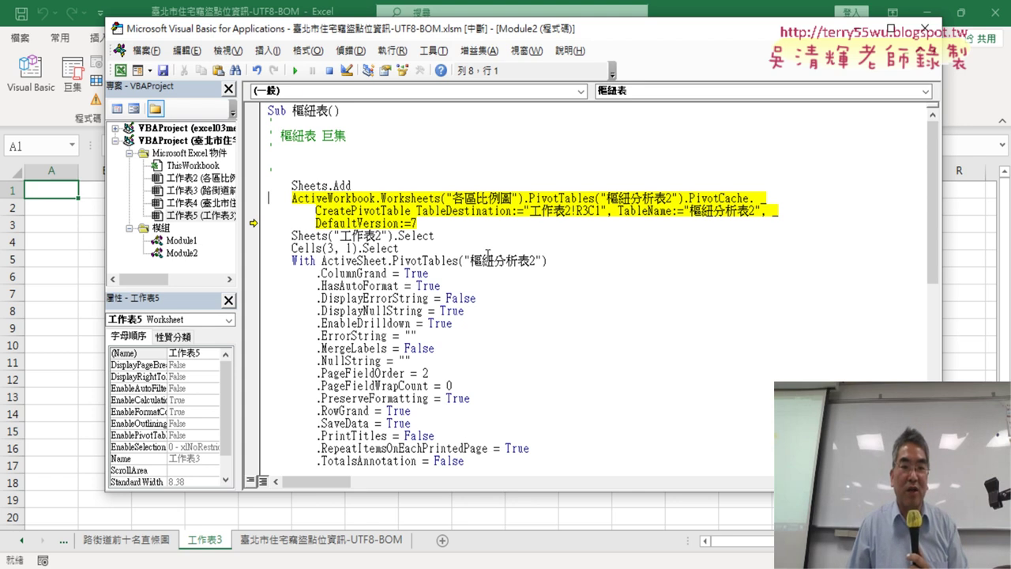
scroll(488, 255, "down", 4)
scroll(498, 256, "down", 6)
scroll(519, 257, "down", 2)
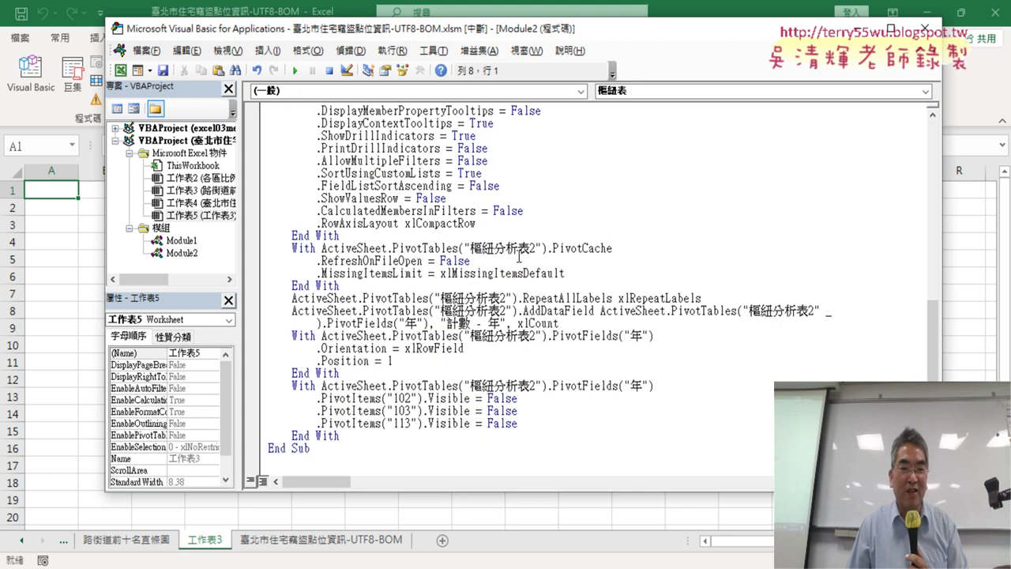
scroll(519, 257, "up", 7)
scroll(519, 256, "up", 2)
scroll(519, 255, "up", 2)
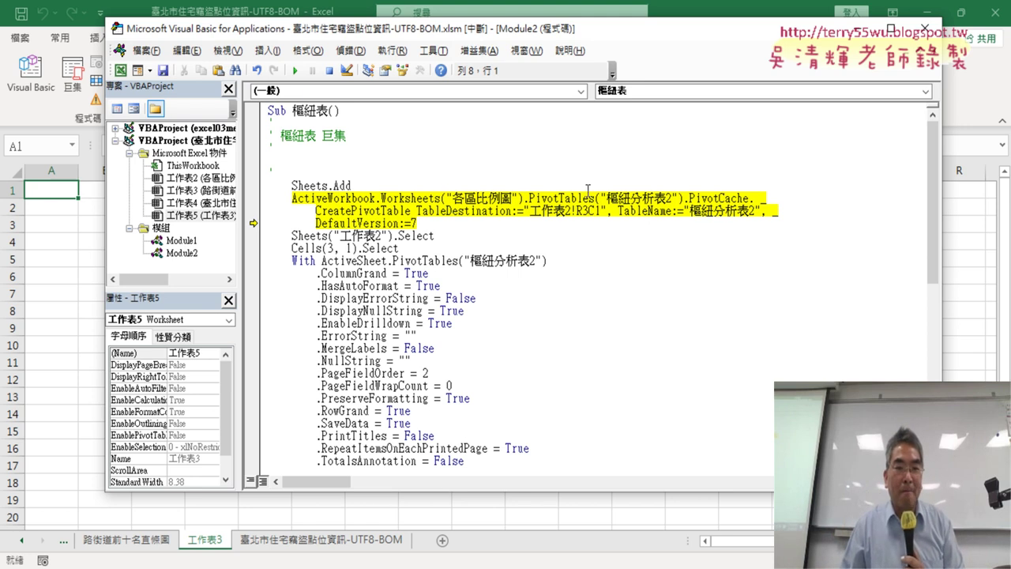
left_click_drag(353, 185, 299, 186)
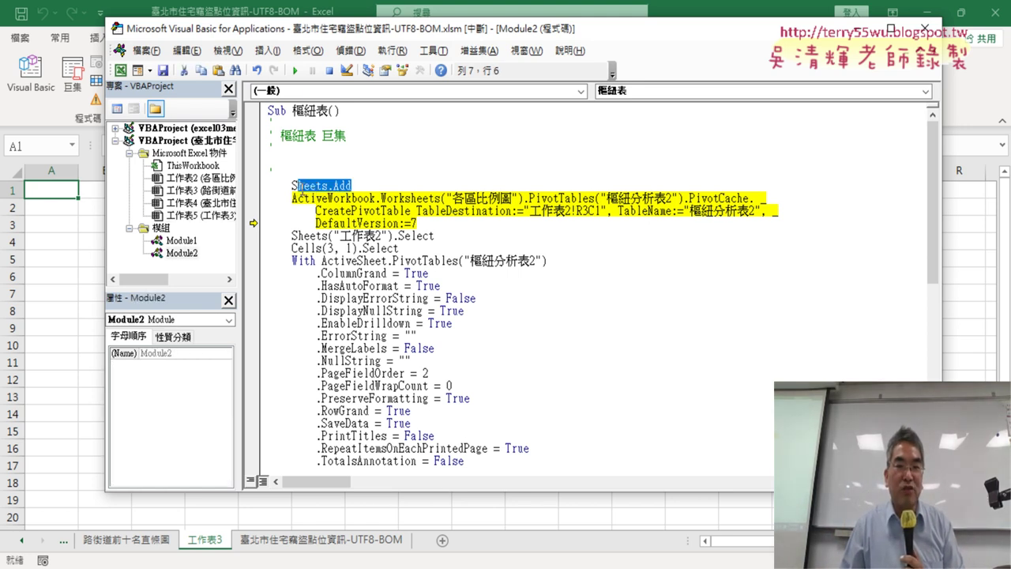
left_click(291, 181)
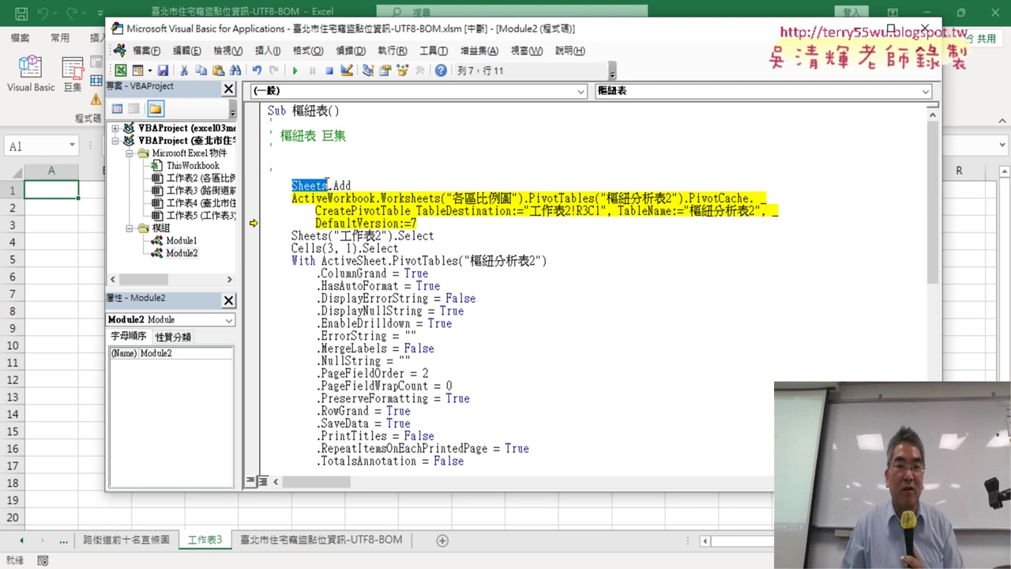
left_click_drag(498, 38, 621, 52)
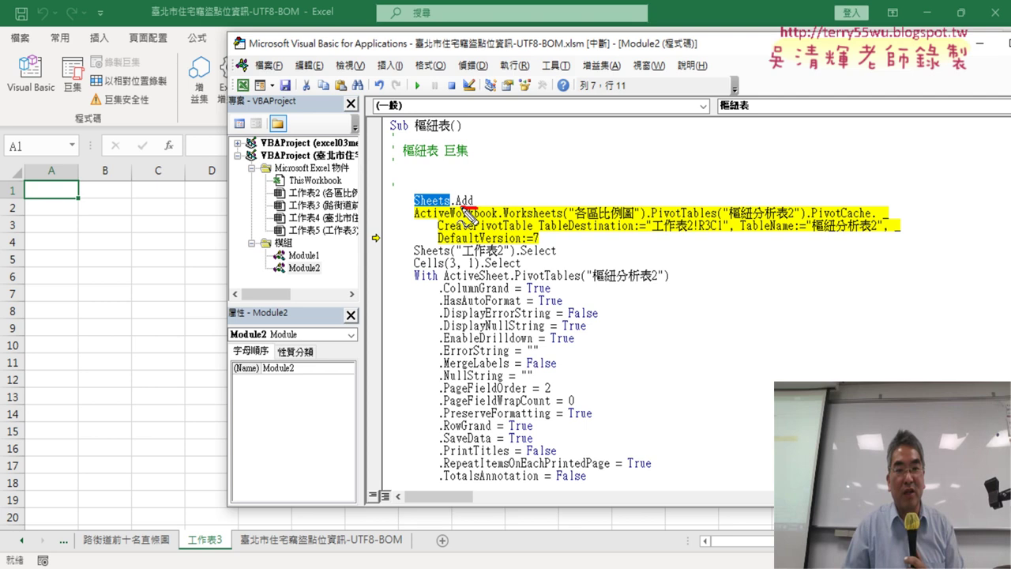
left_click_drag(237, 555, 235, 523)
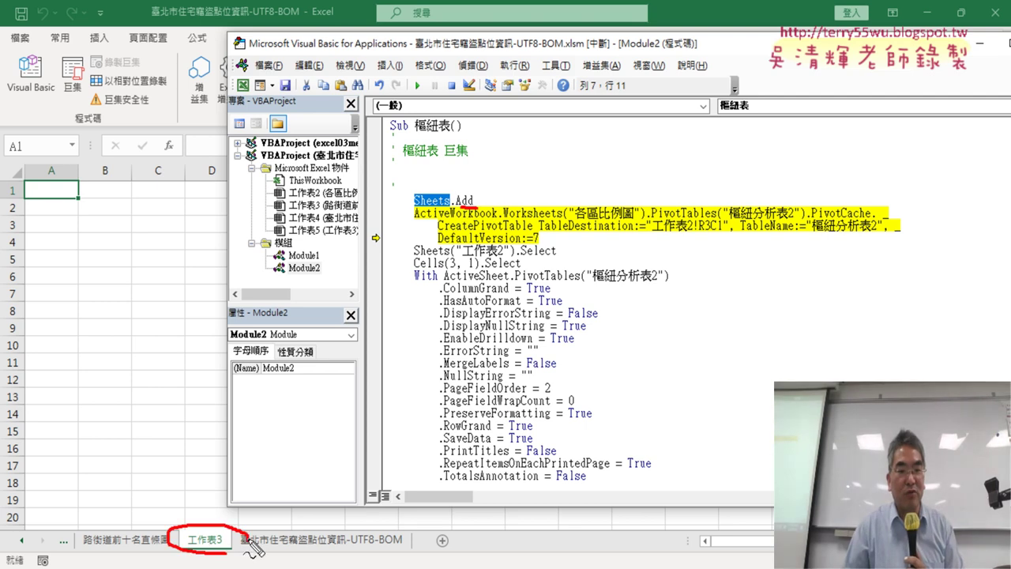
left_click_drag(413, 205, 202, 518)
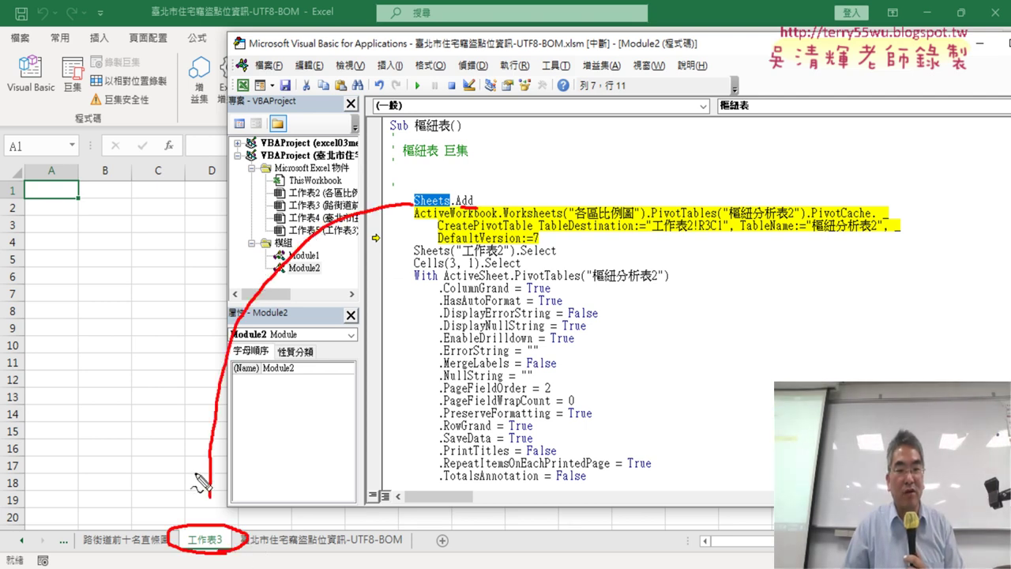
left_click_drag(192, 472, 234, 479)
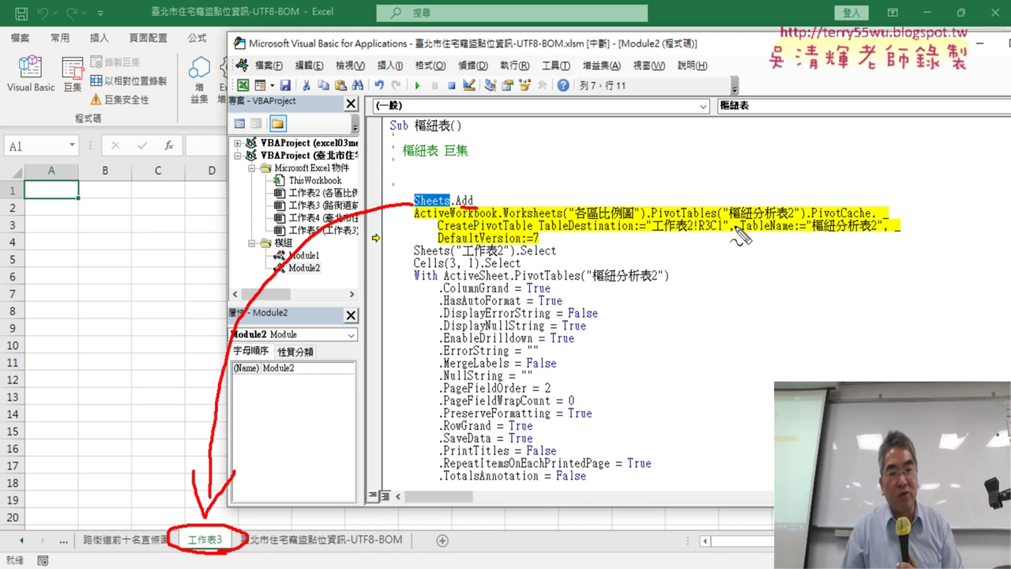
left_click_drag(95, 525, 62, 554)
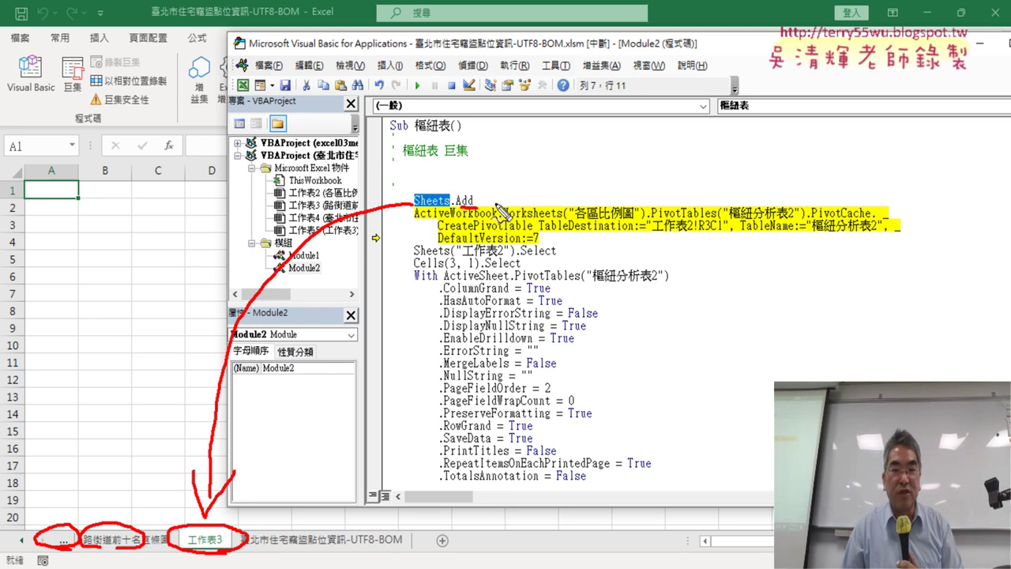
mouse_move(51, 506)
left_mouse_down()
mouse_move(76, 496)
mouse_move(92, 522)
mouse_move(113, 510)
mouse_move(96, 511)
left_mouse_up()
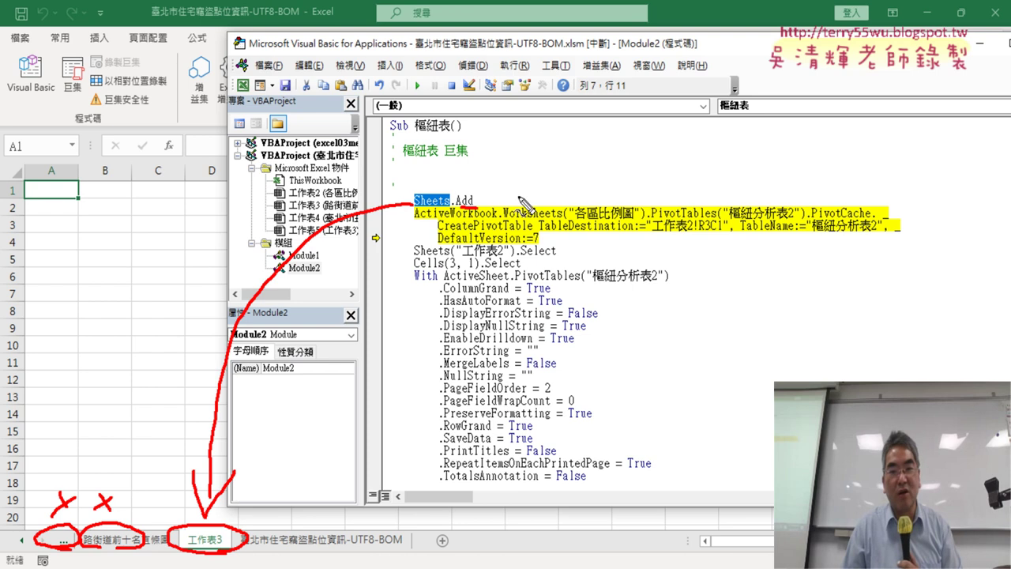
left_click_drag(582, 227, 633, 228)
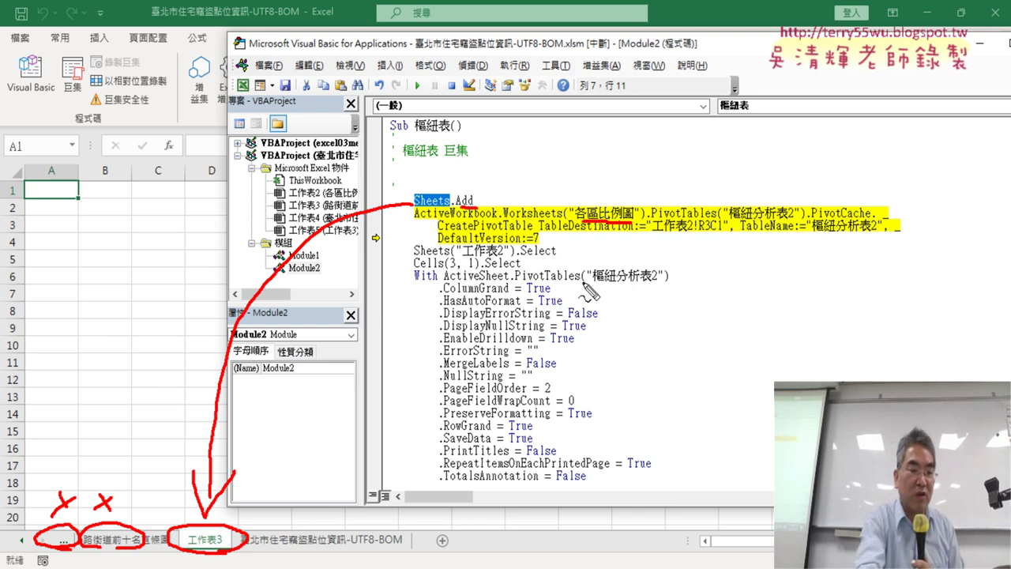
key("Escape")
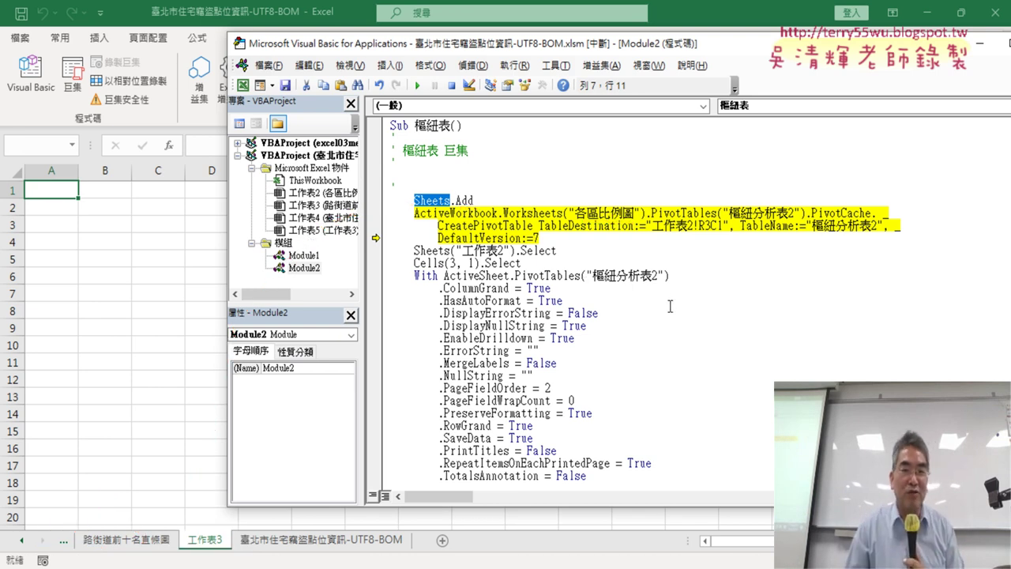
left_click_drag(450, 124, 428, 125)
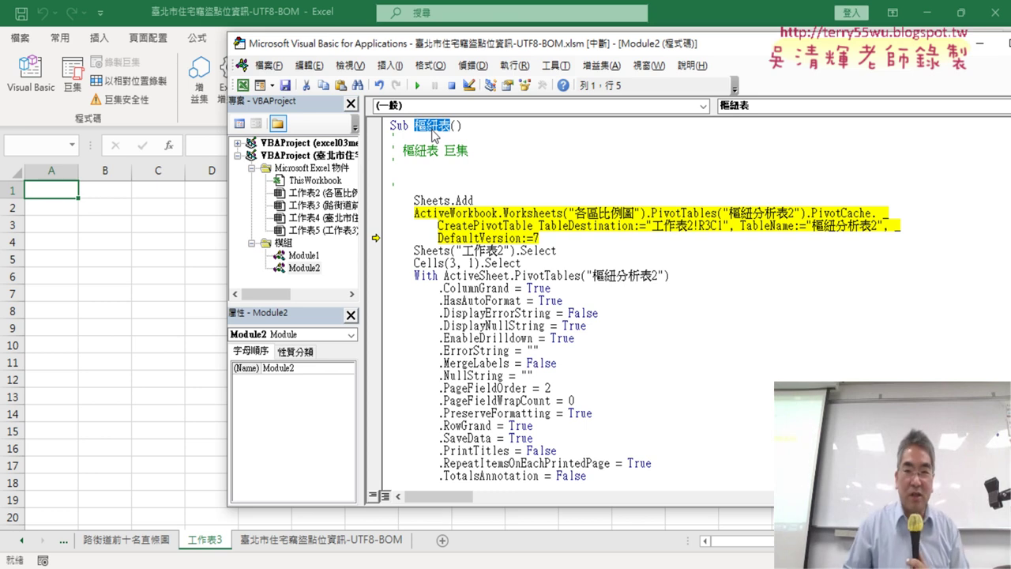
left_click_drag(553, 43, 402, 50)
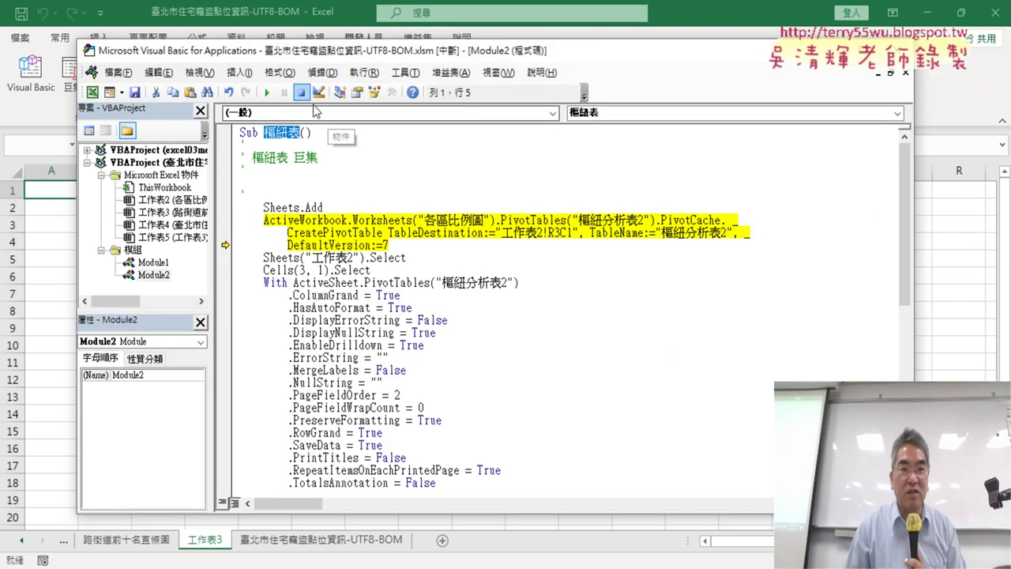
- Reset the failed macro, close the VBA editor, and delete sheets 各區比例圖, 路街道前十名直條圖 and 工作表3
left_click(301, 92)
left_click(900, 49)
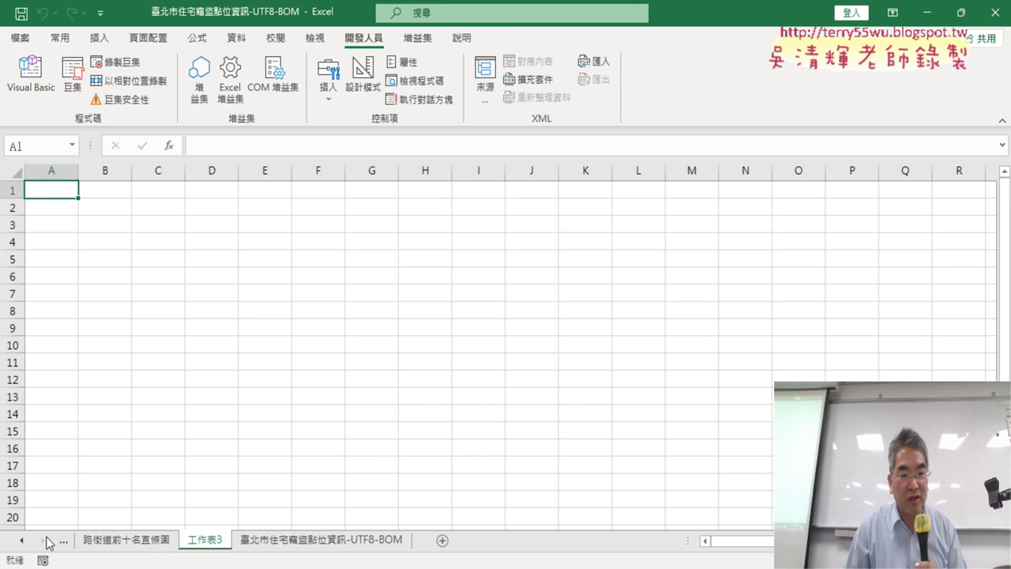
left_click(21, 540)
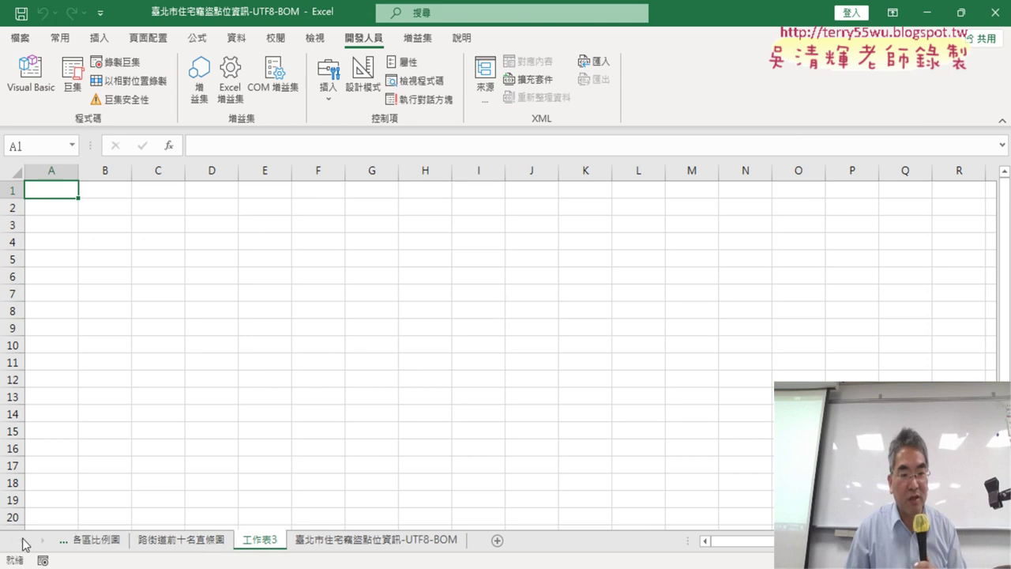
left_click(105, 542, "shift")
right_click(109, 544)
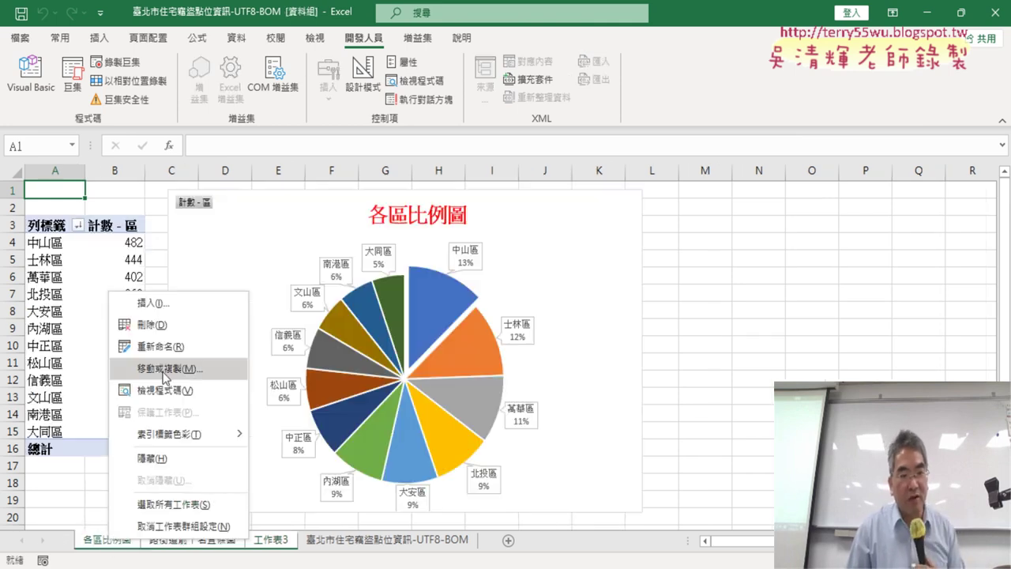
left_click(144, 329)
left_click(477, 333)
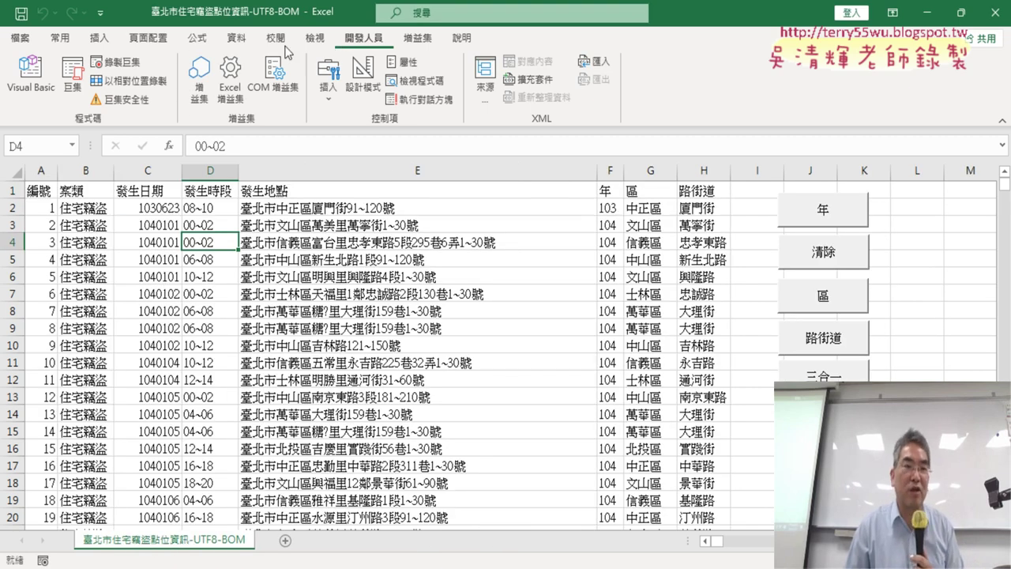
- Start recording a macro named 樞紐表, replacing the existing one
left_click(134, 69)
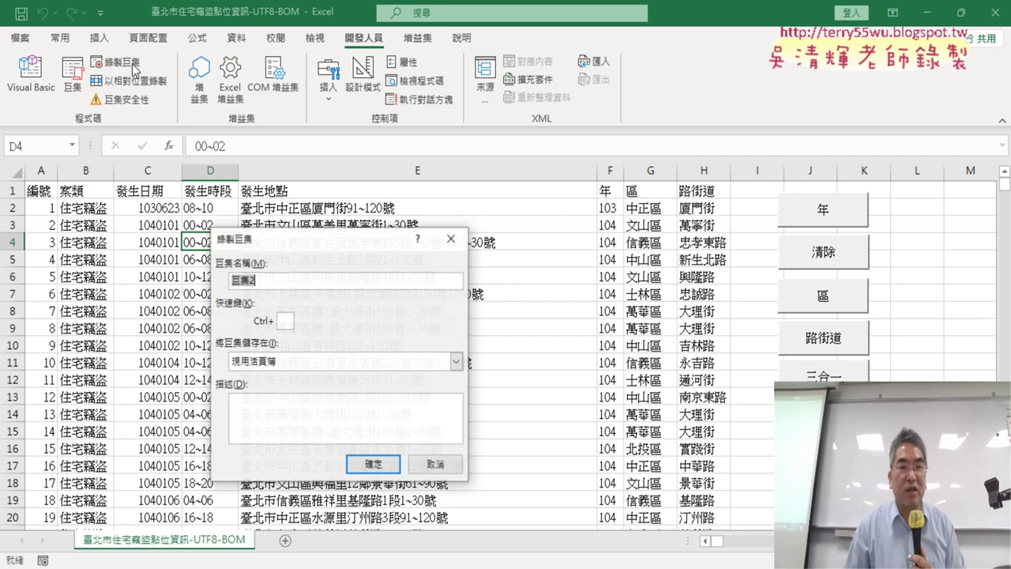
type("樞紐表")
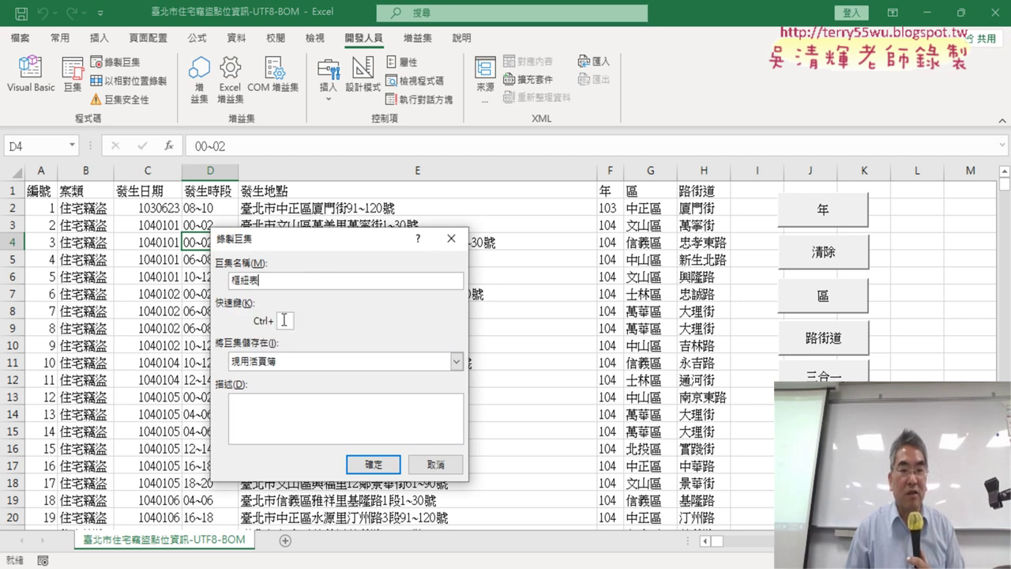
left_click(383, 468)
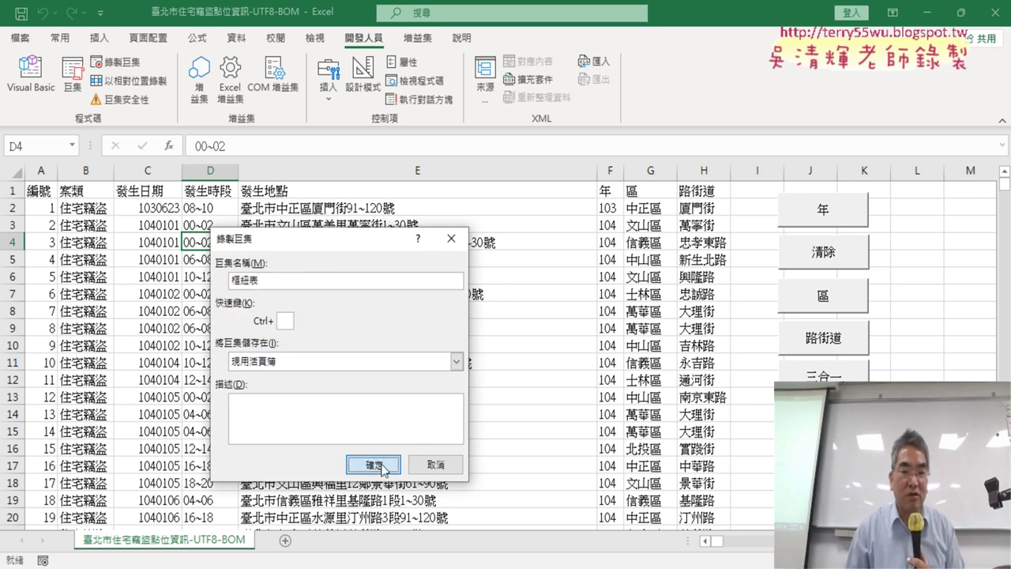
left_click(440, 336)
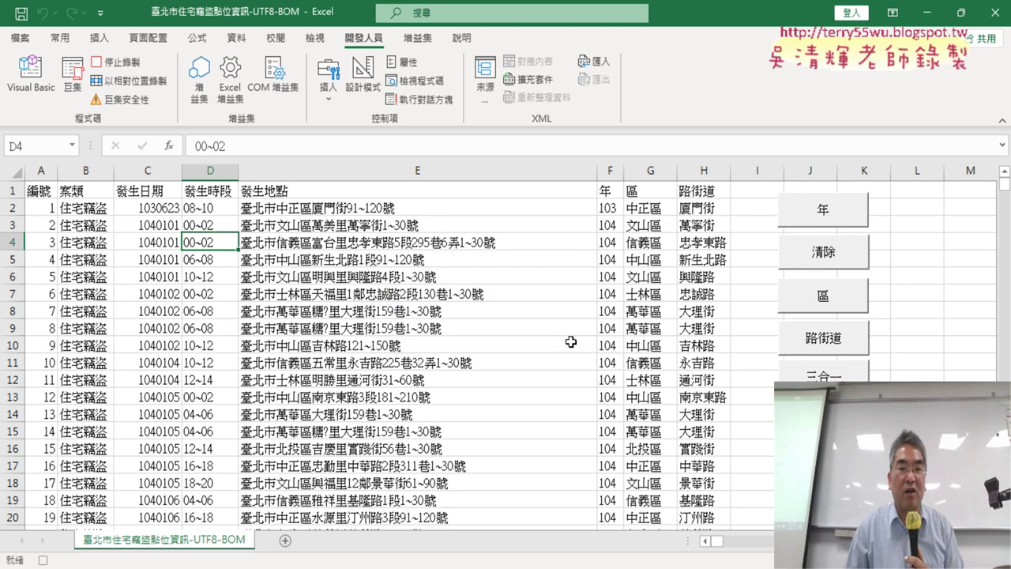
- Insert a pivot table on a new sheet with the 年 field as rows
left_click(99, 38)
left_click(30, 75)
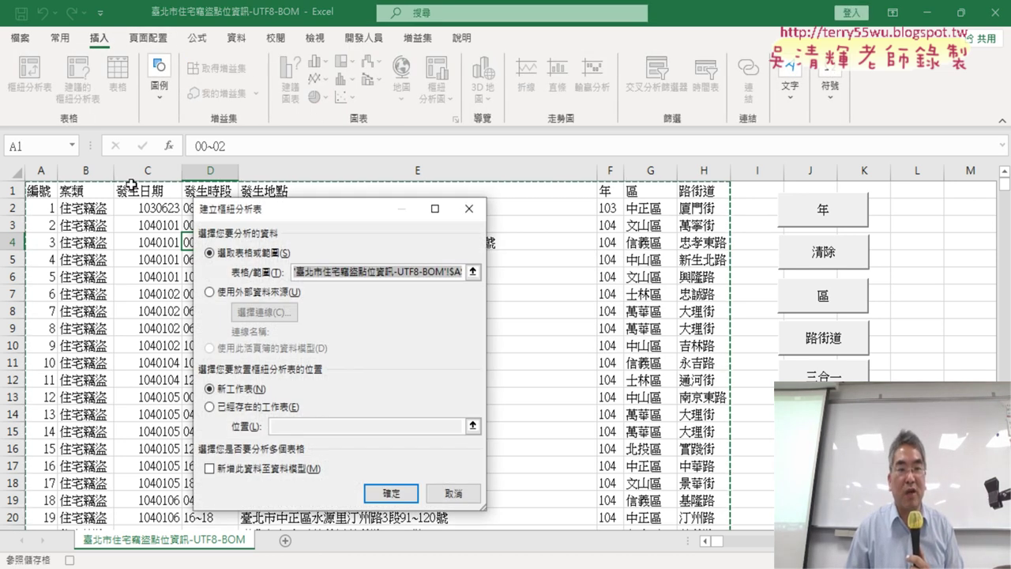
left_click(388, 492)
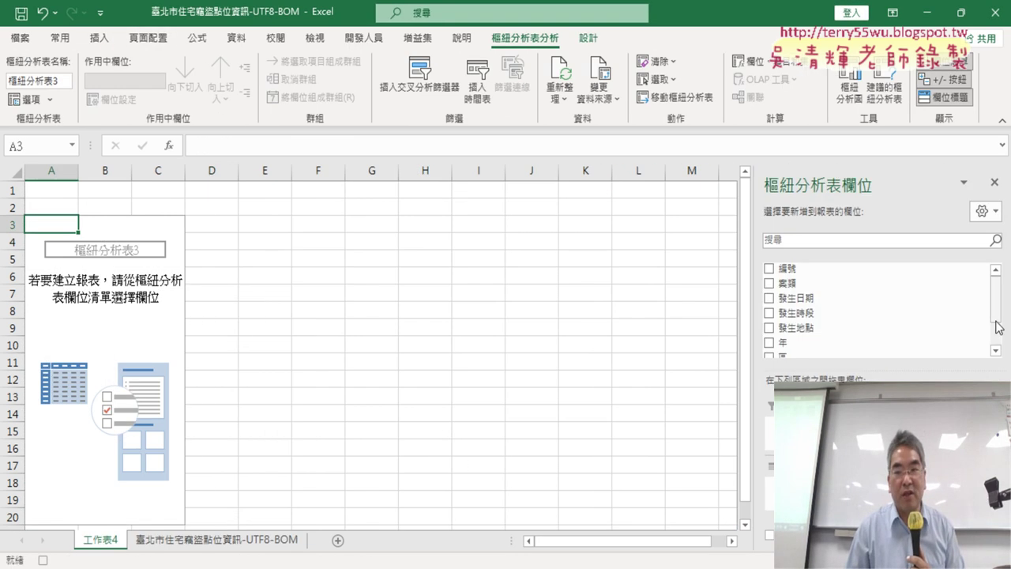
scroll(790, 340, "down", 2)
left_click(778, 298)
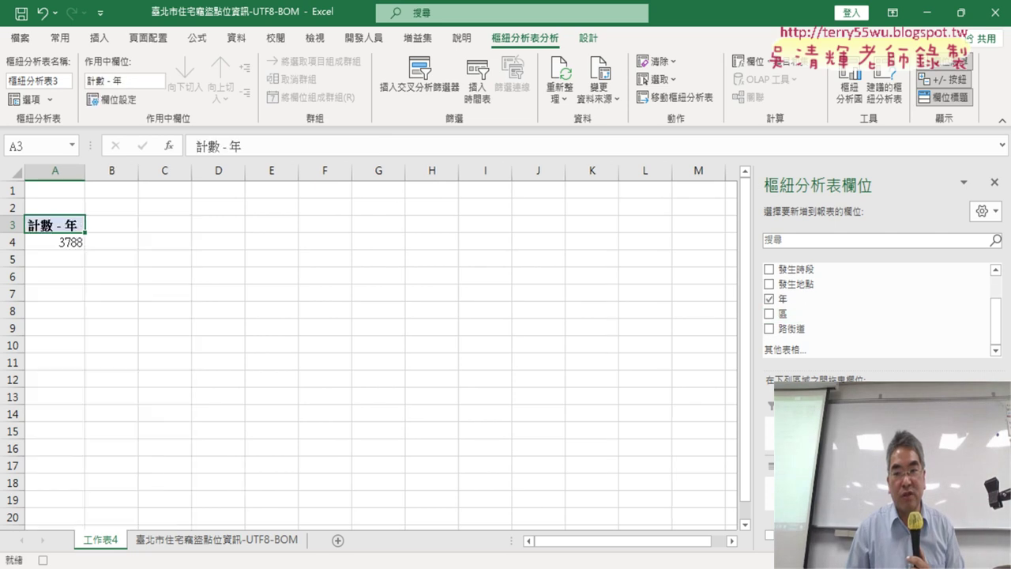
left_click_drag(783, 299, 798, 482)
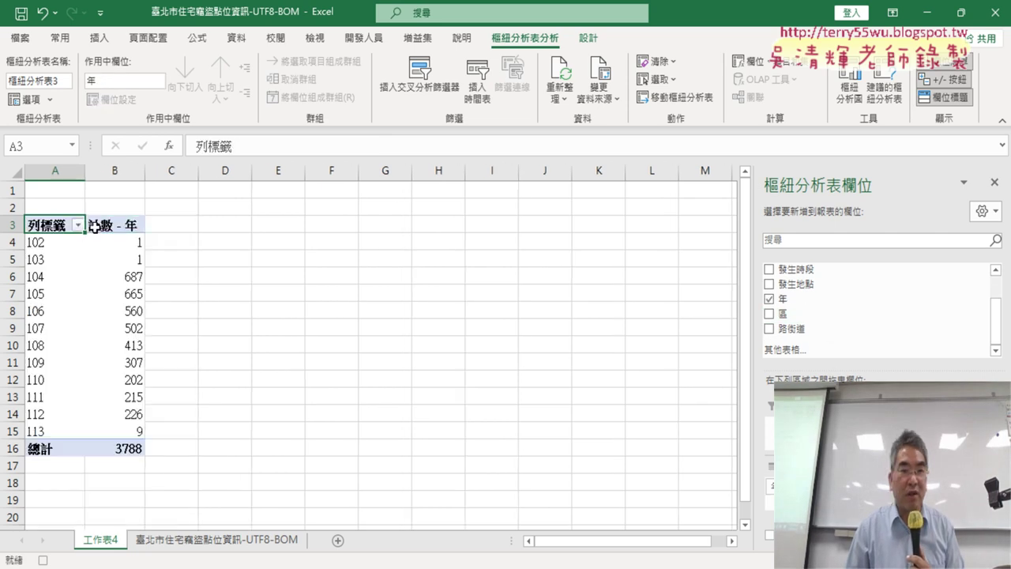
- Filter out years 102, 103 and 113 so only 104–112 remain, then stop recording
left_click(77, 226)
left_click(46, 406)
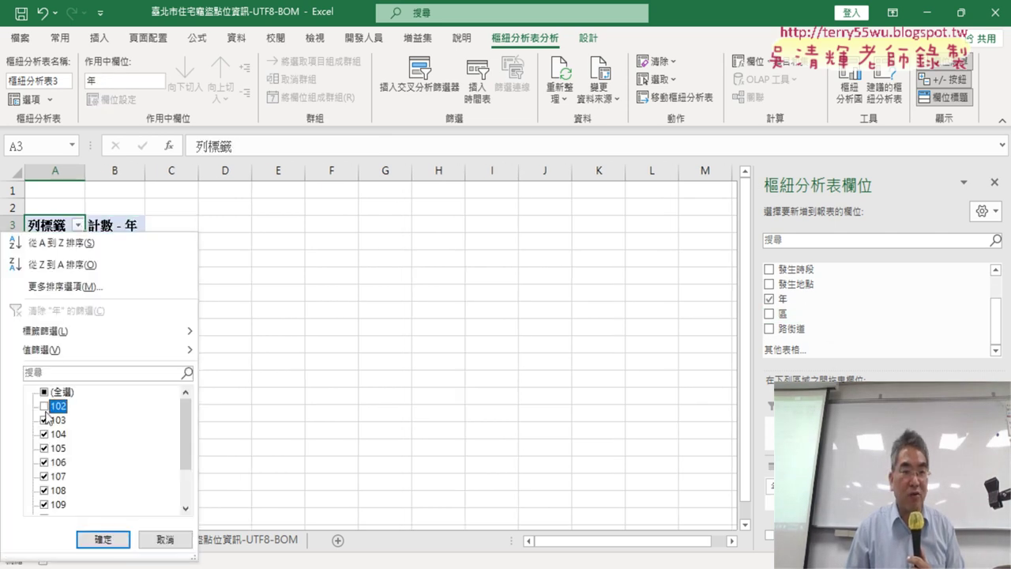
left_click(46, 419)
scroll(59, 443, "down", 1)
scroll(60, 504, "down", 1)
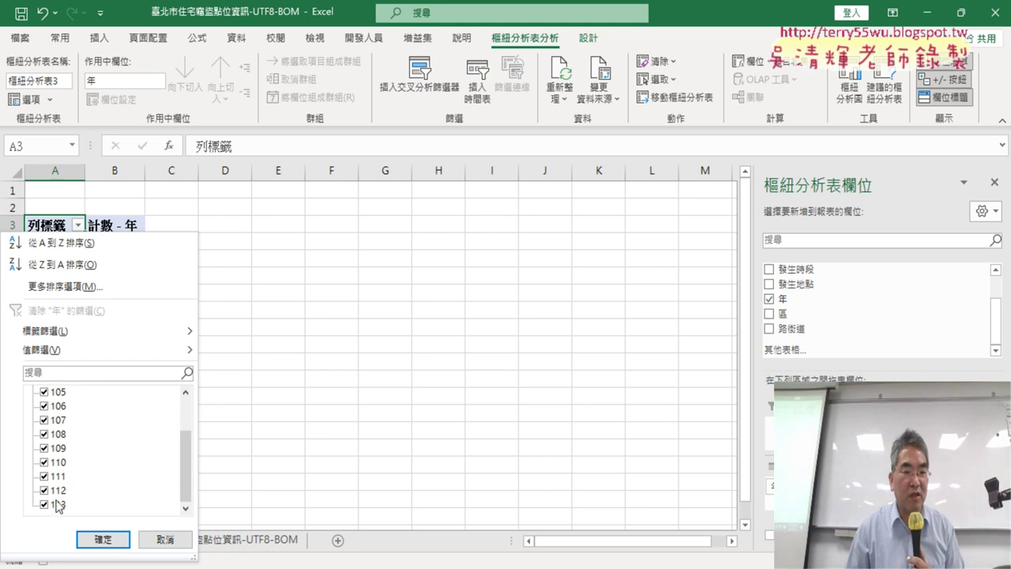
left_click(117, 543)
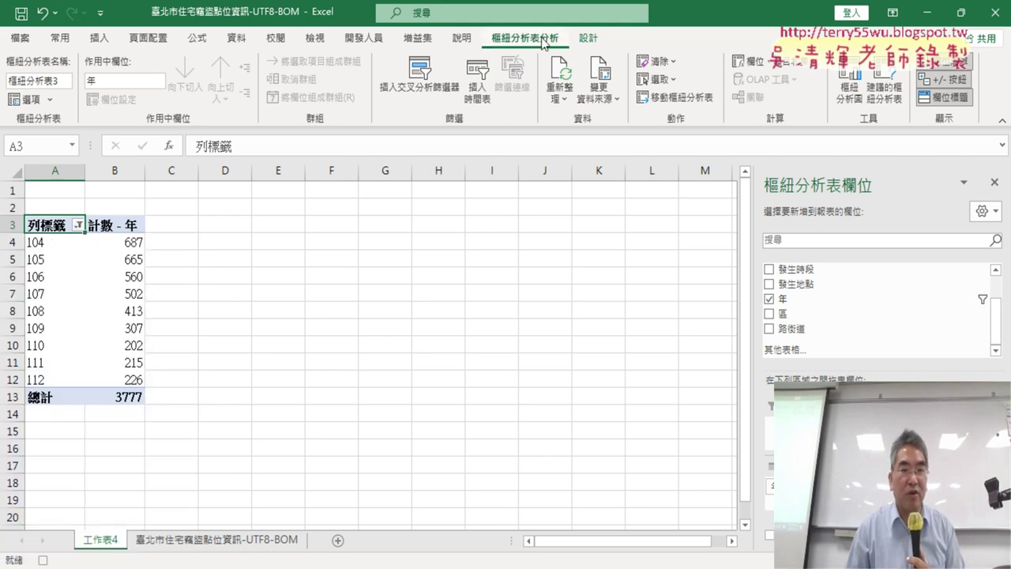
left_click(376, 40)
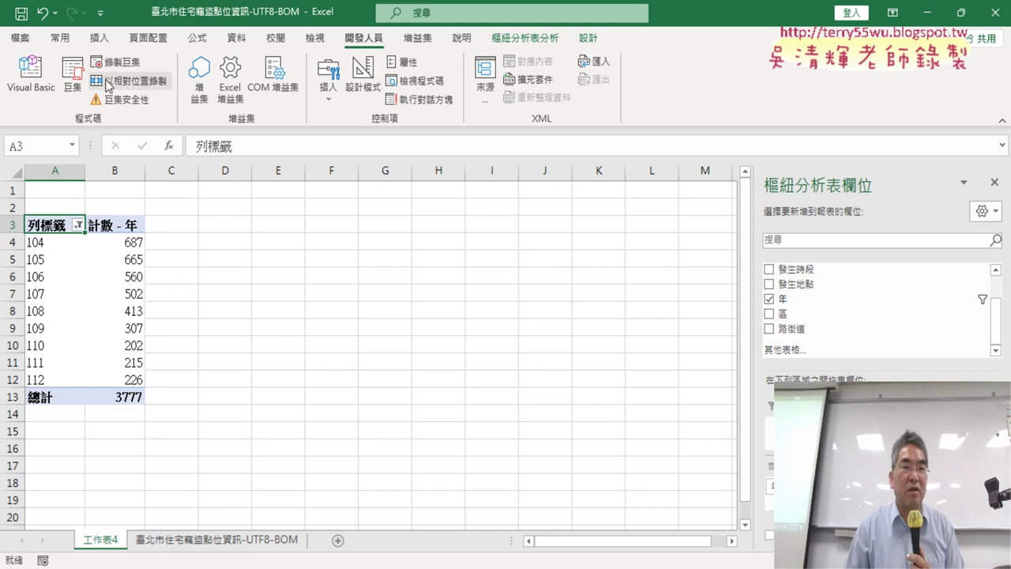
- Delete the pivot table sheet 工作表4
right_click(112, 547)
left_click(200, 350)
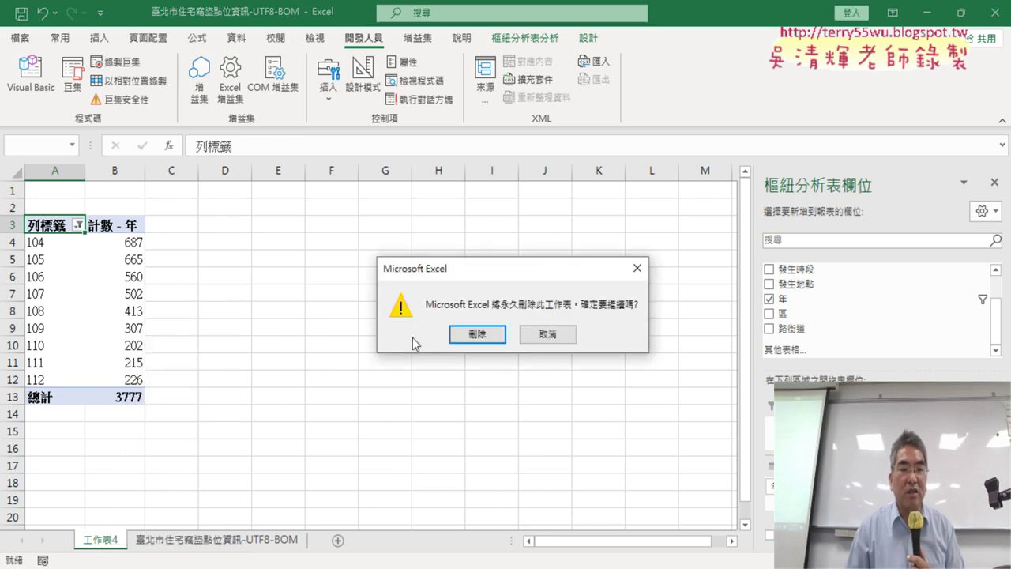
left_click(479, 335)
- Run the 樞紐表 macro and choose Debug when it errors
left_click(72, 75)
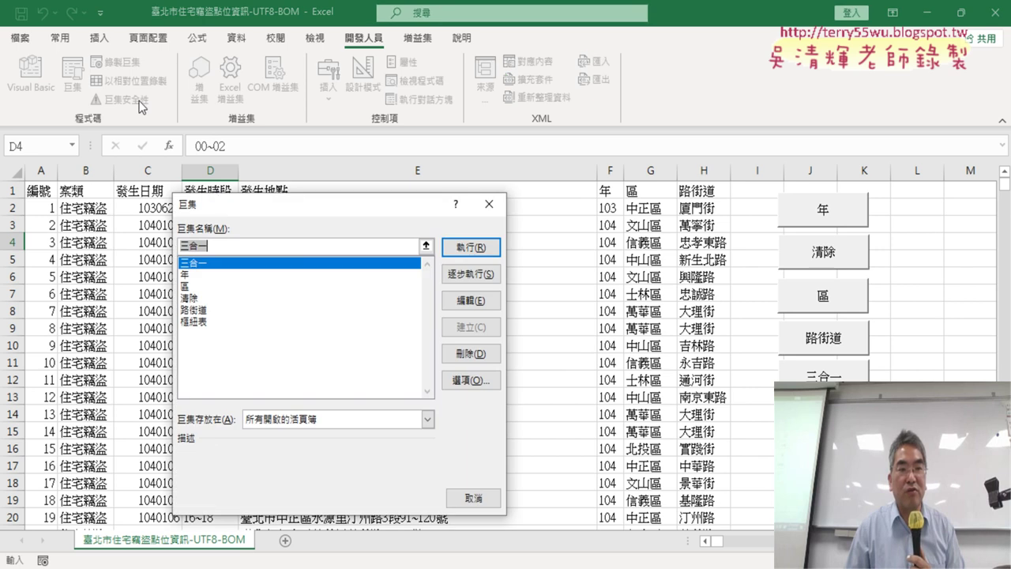
left_click(207, 323)
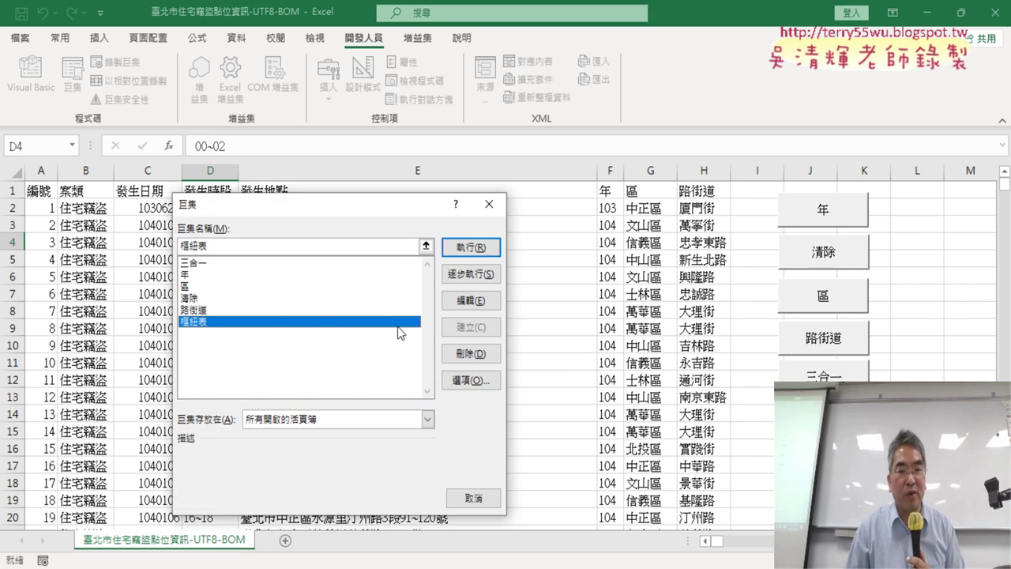
left_click(476, 250)
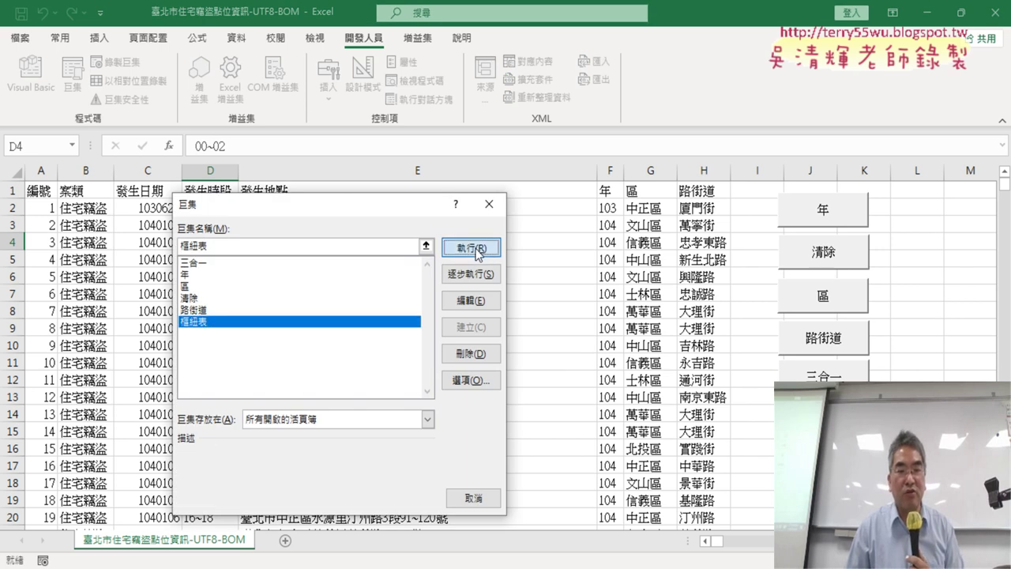
left_click(526, 274)
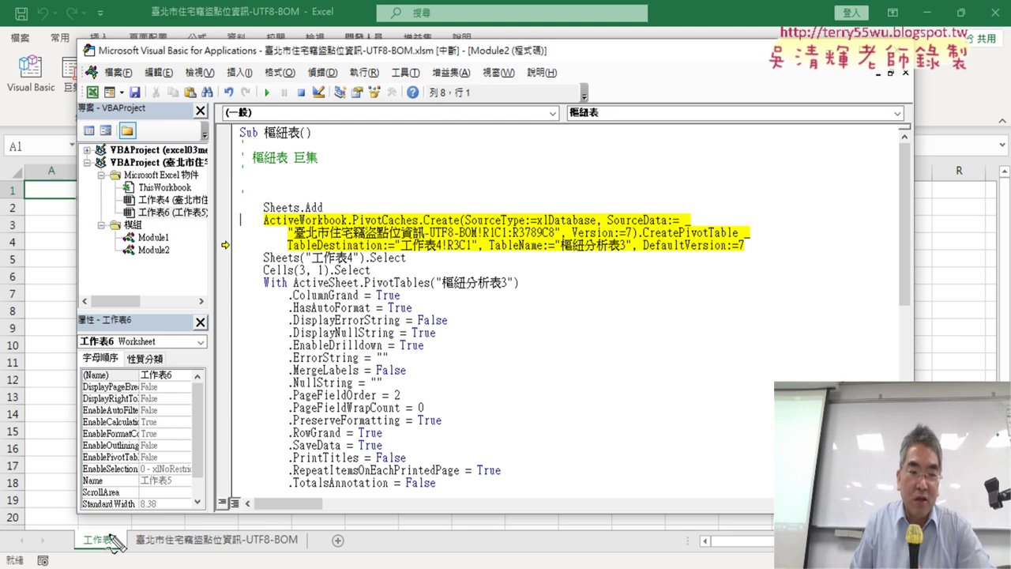
mouse_move(82, 545)
left_mouse_down()
mouse_move(101, 544)
mouse_move(79, 545)
left_mouse_up()
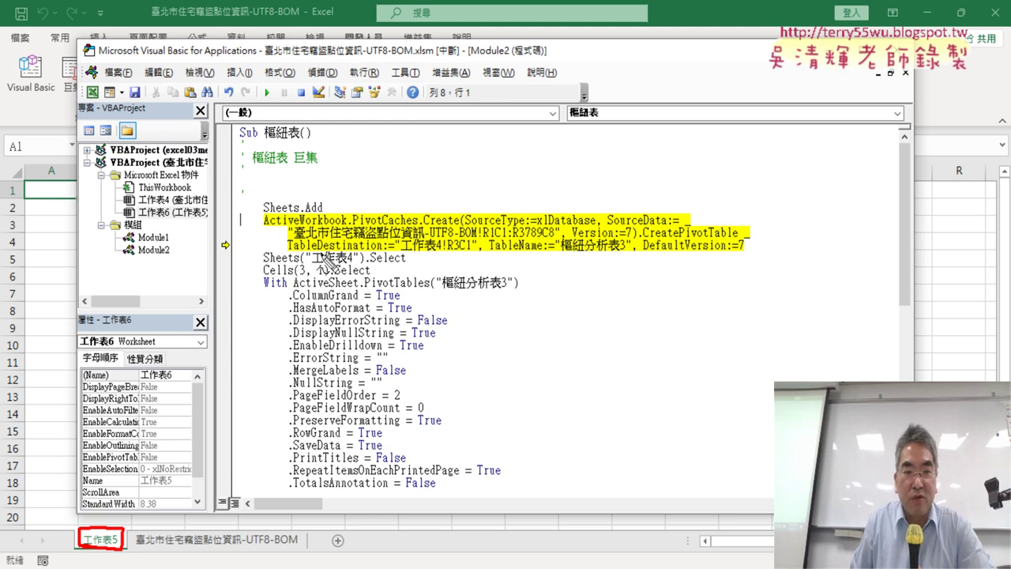
left_click_drag(289, 253, 387, 253)
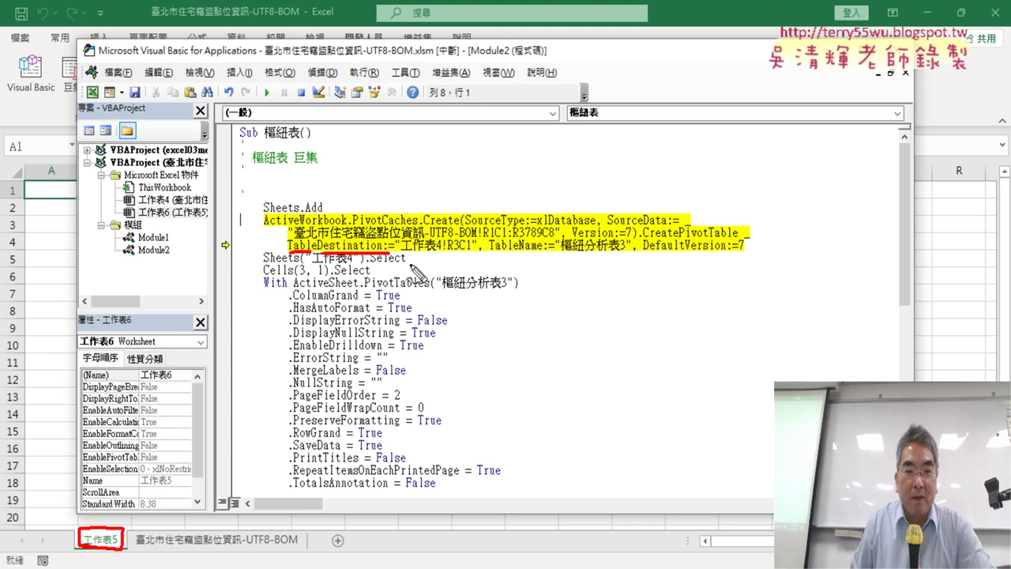
left_click_drag(405, 254, 439, 254)
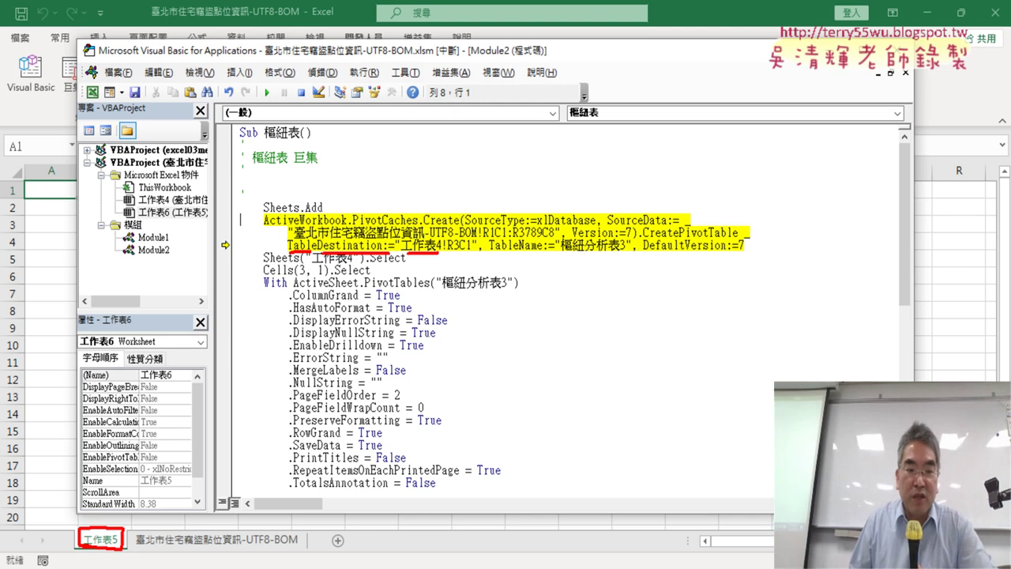
left_click_drag(304, 213, 324, 212)
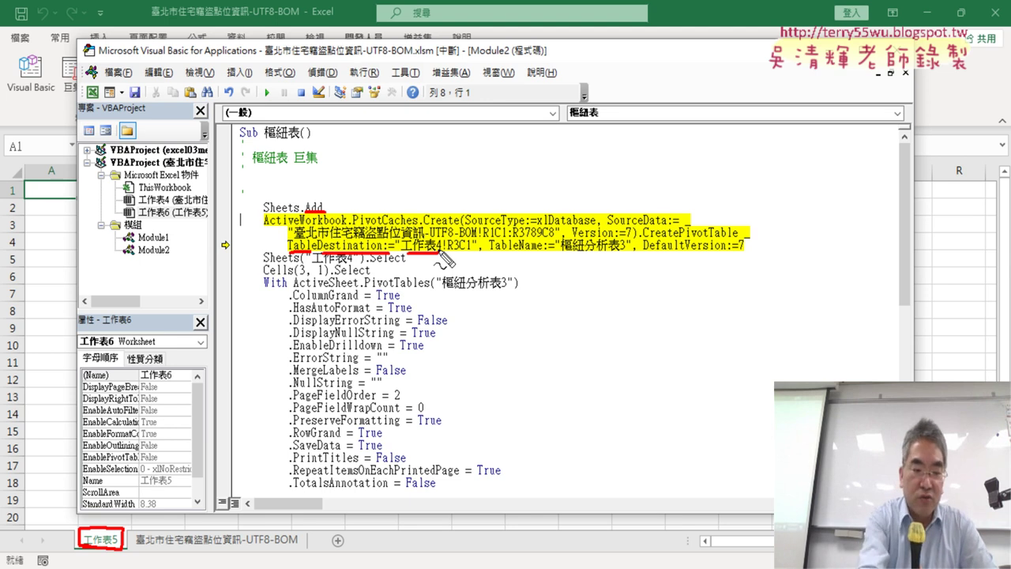
key("Escape")
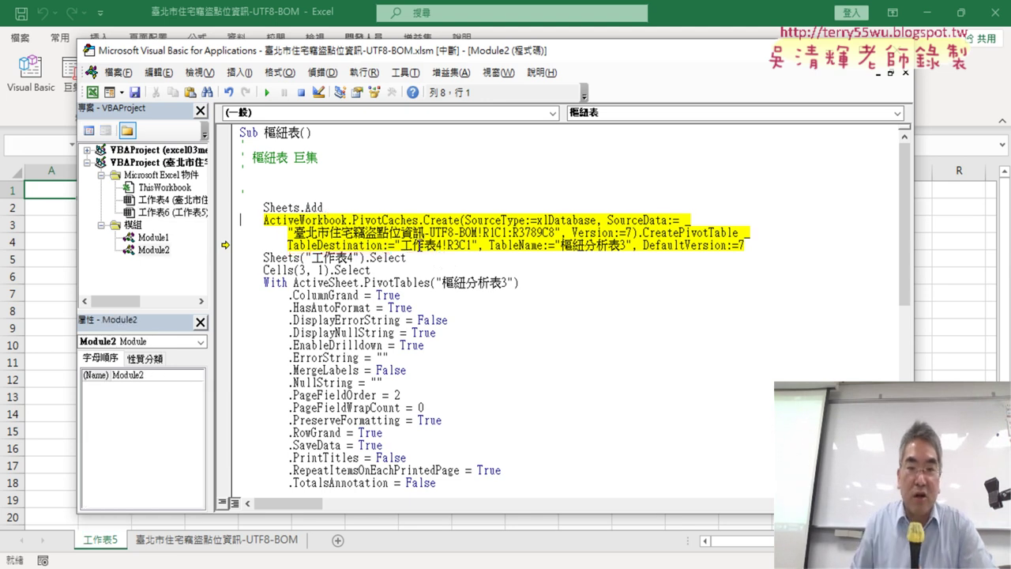
double_click(437, 245)
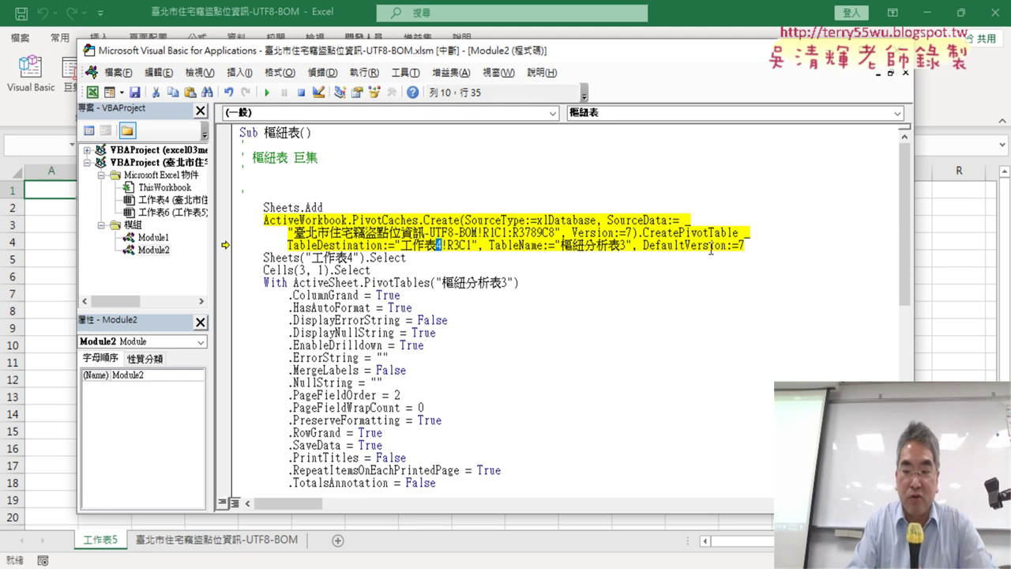
- Step past CreatePivotTable and strip 工作表5! so TableDestination reads "R3C1"
type("5")
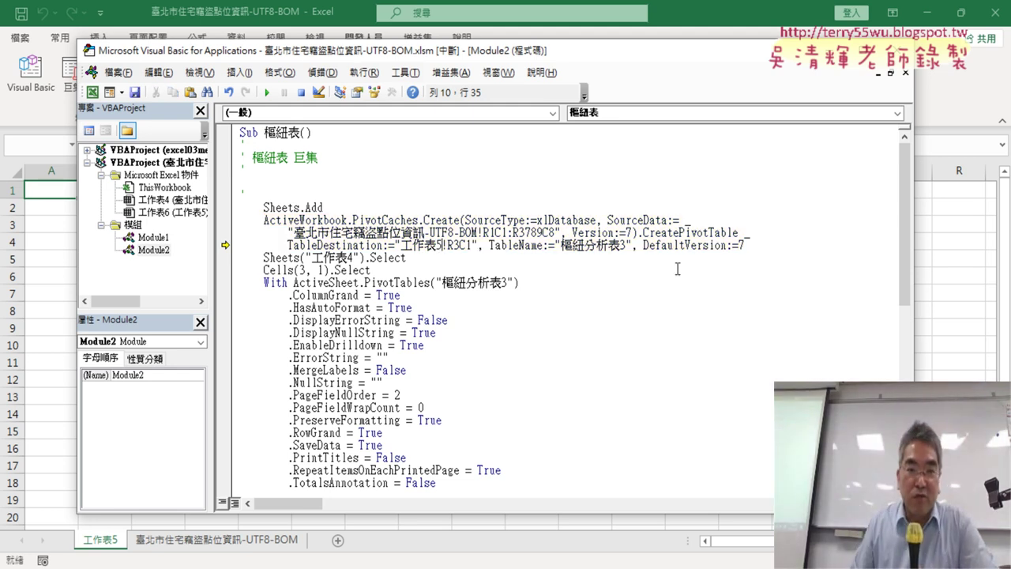
left_click(520, 232)
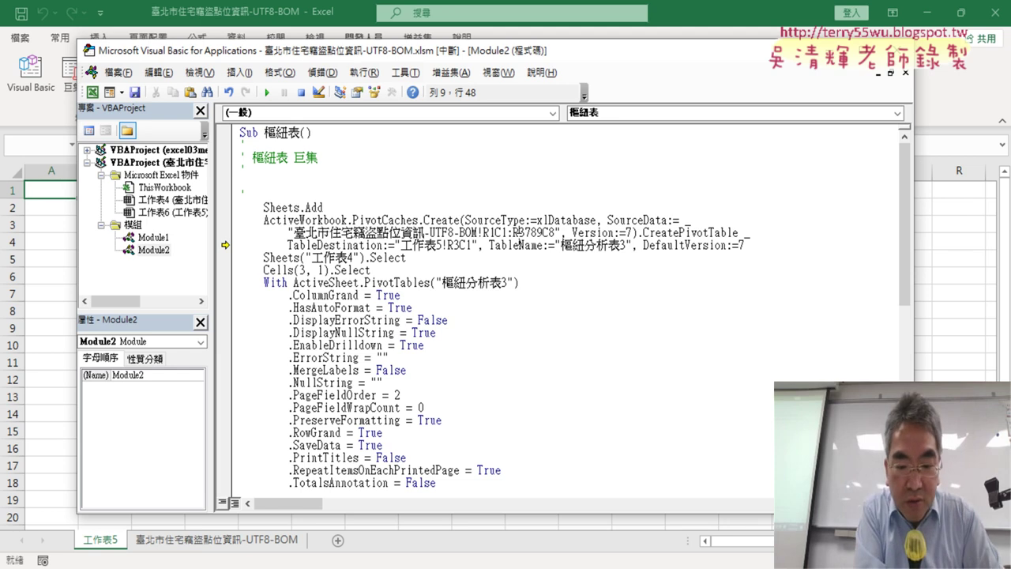
key("F8")
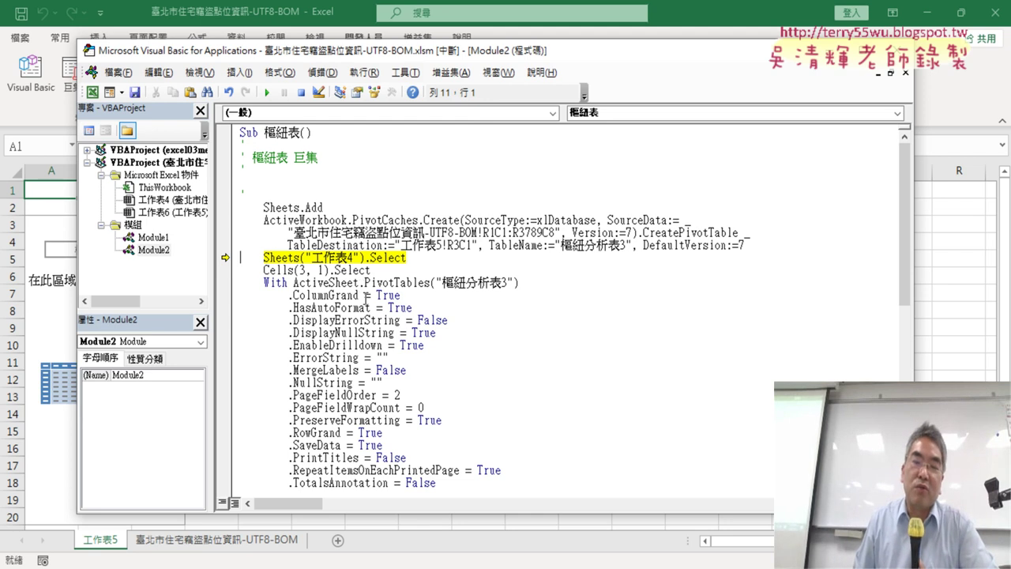
left_click_drag(324, 207, 235, 205)
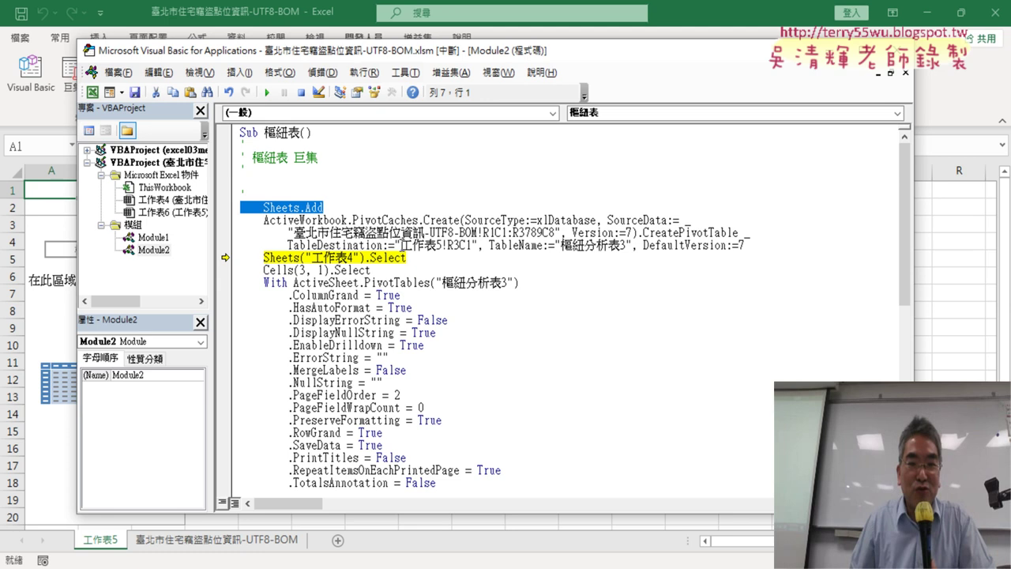
left_click(397, 245)
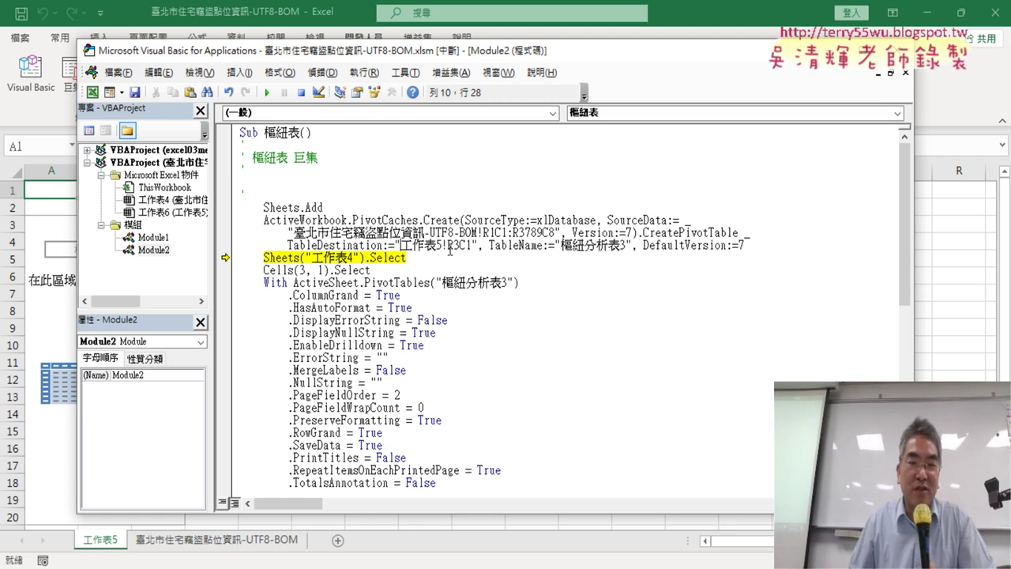
left_click_drag(447, 246, 406, 251)
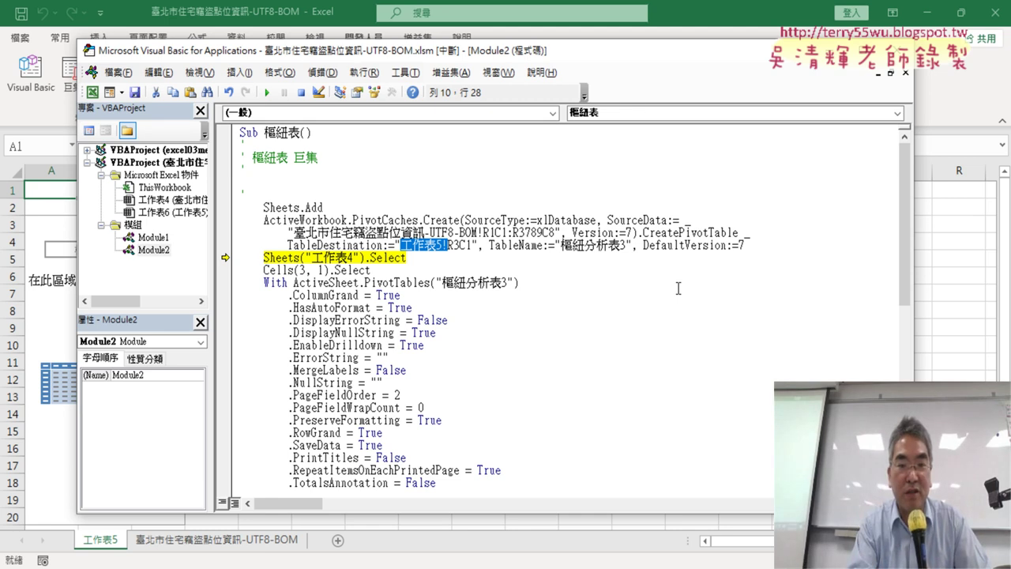
key("Delete")
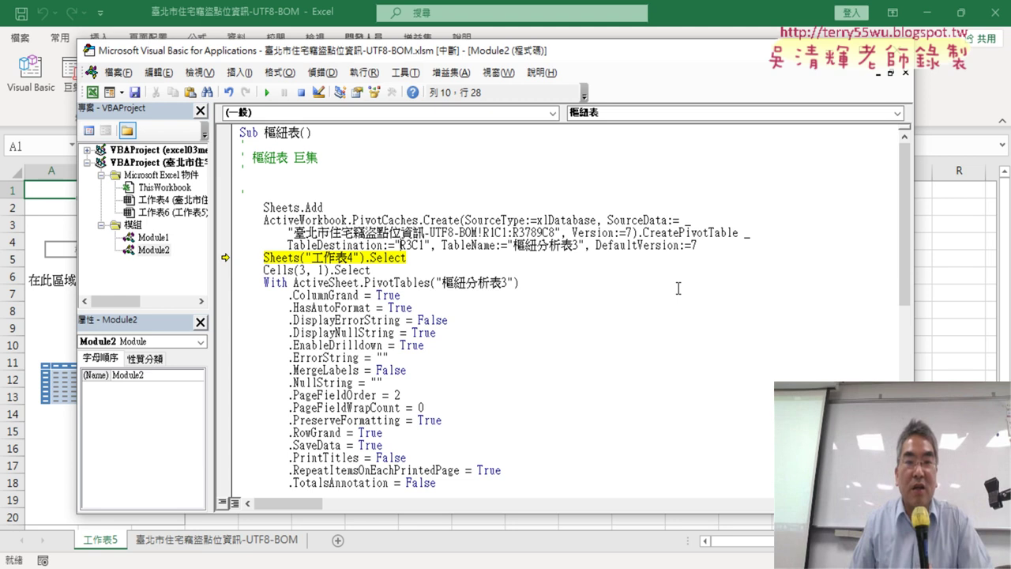
left_click_drag(427, 246, 407, 247)
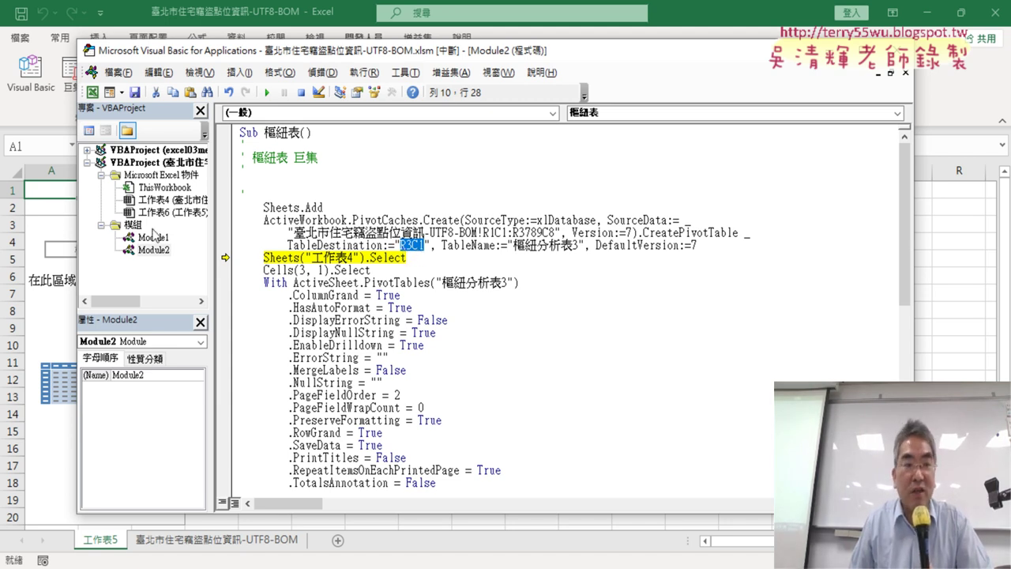
- Select the Sheets("工作表4").Select and Cells(3, 1).Select lines
left_click_drag(289, 52, 357, 49)
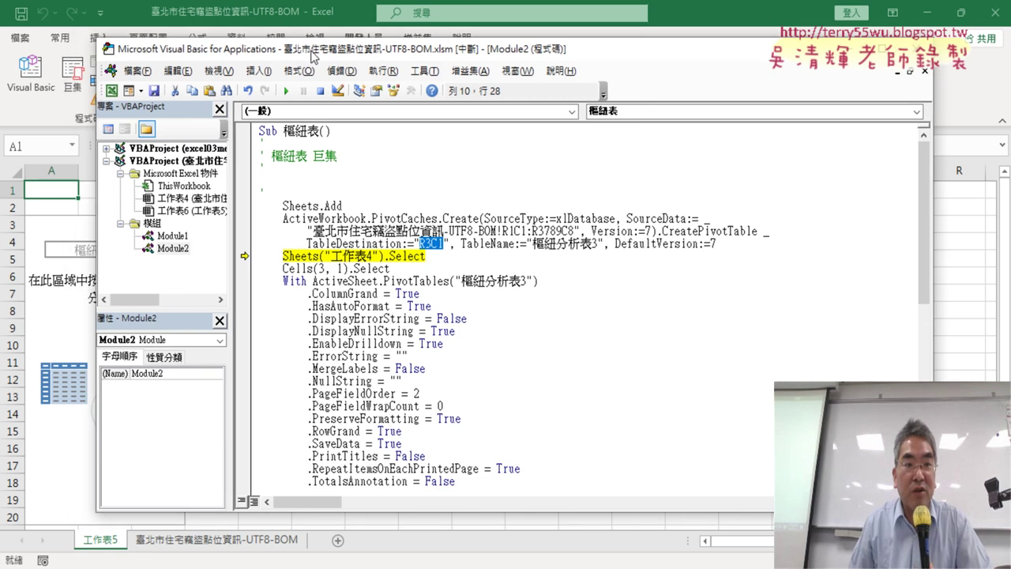
left_click(511, 241)
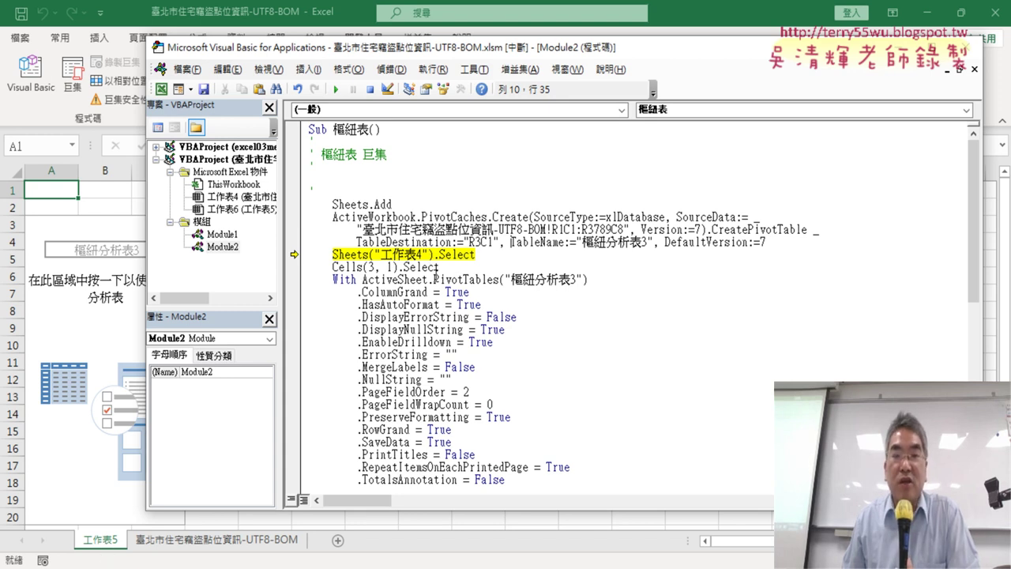
left_click_drag(440, 267, 309, 255)
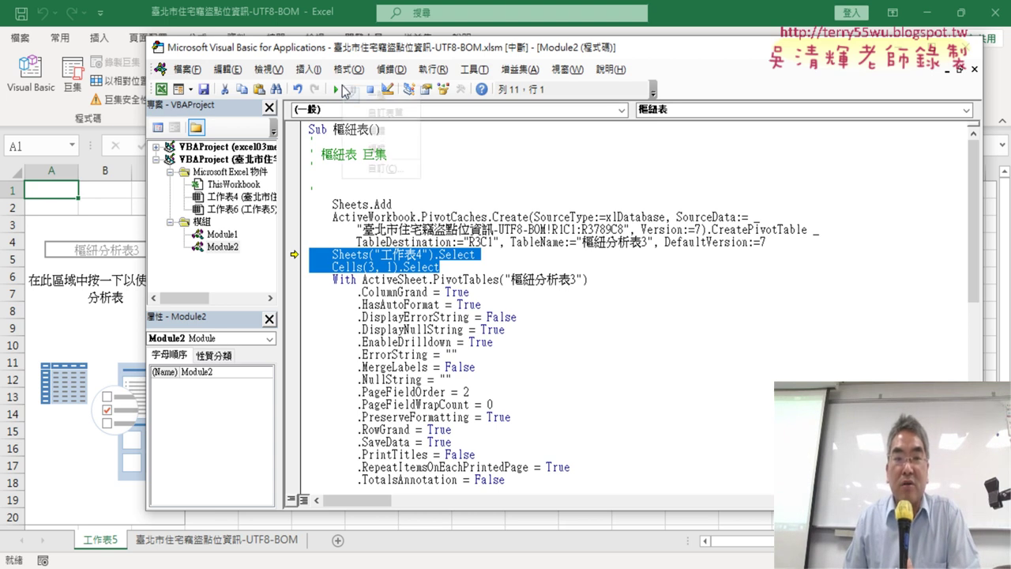
- Show and dock the Edit toolbar, then comment out the two selected lines
right_click(342, 87)
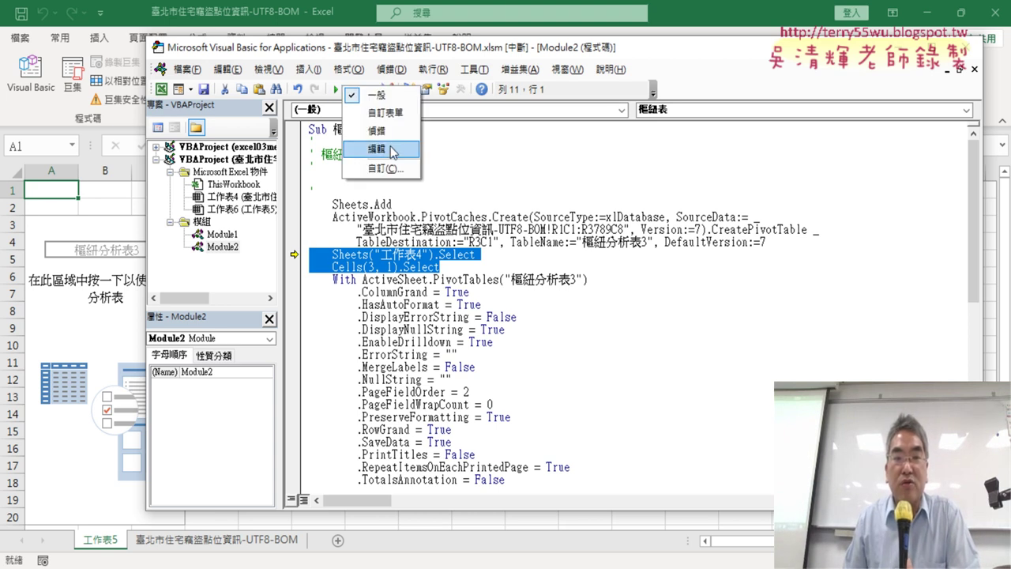
left_click(393, 151)
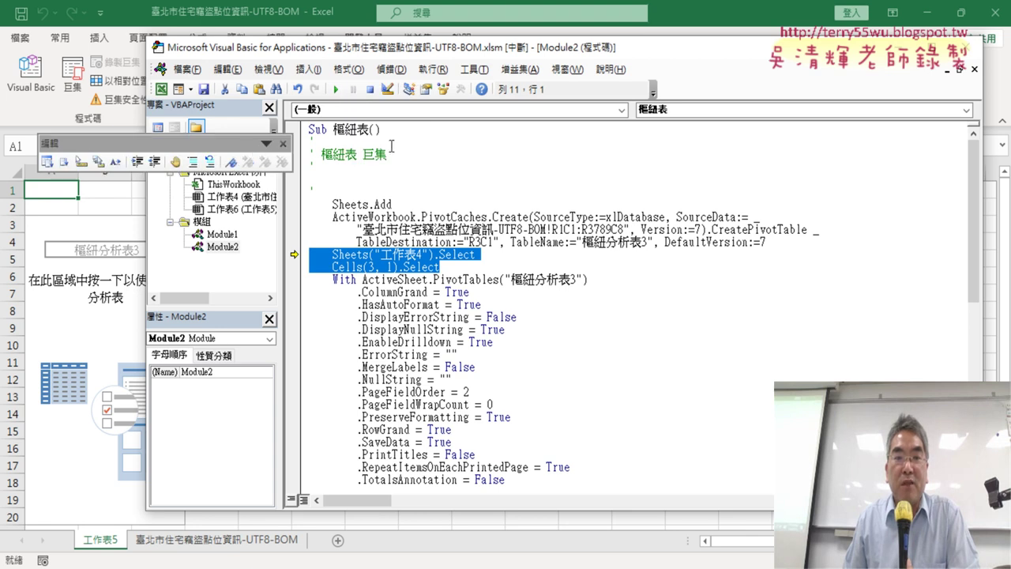
left_click_drag(231, 150, 320, 104)
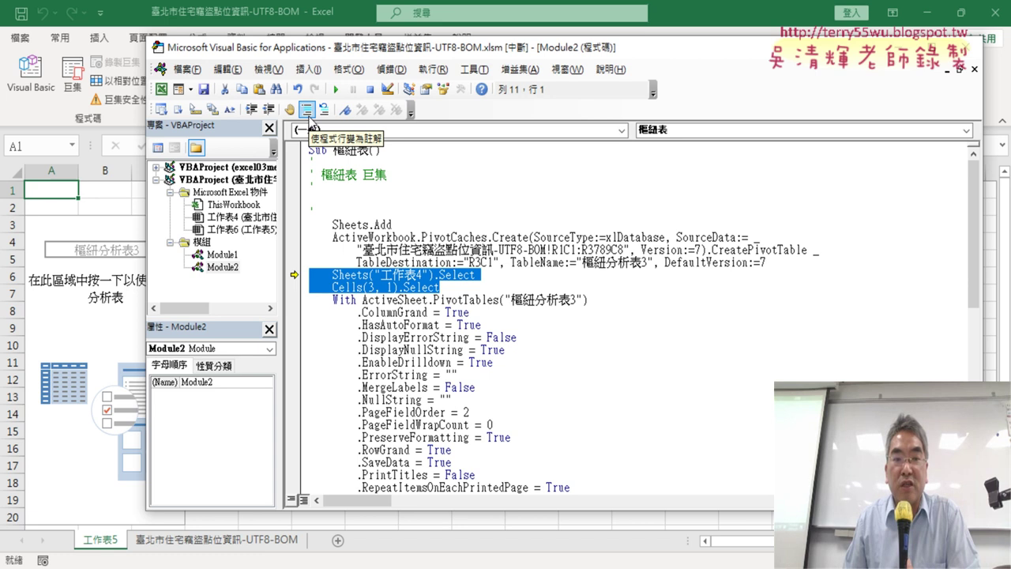
left_click(308, 116)
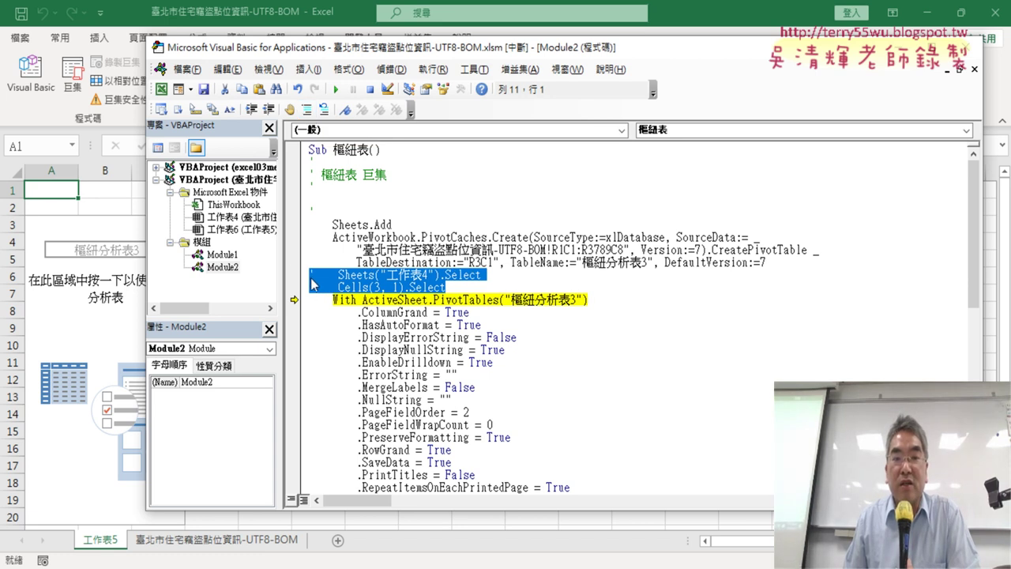
- Select the block of pivot table property settings further down the macro
left_click(449, 288)
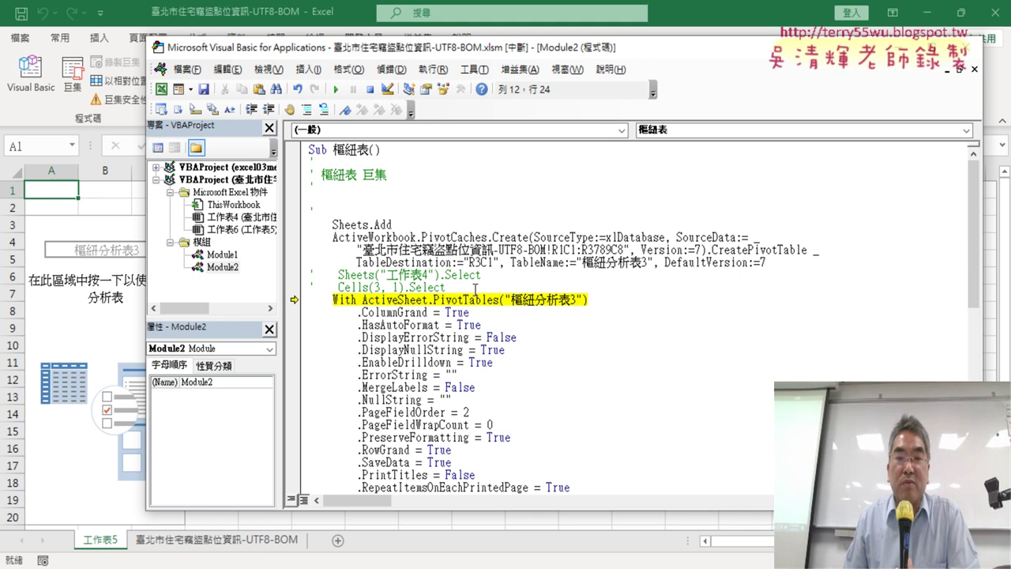
scroll(569, 291, "down", 2)
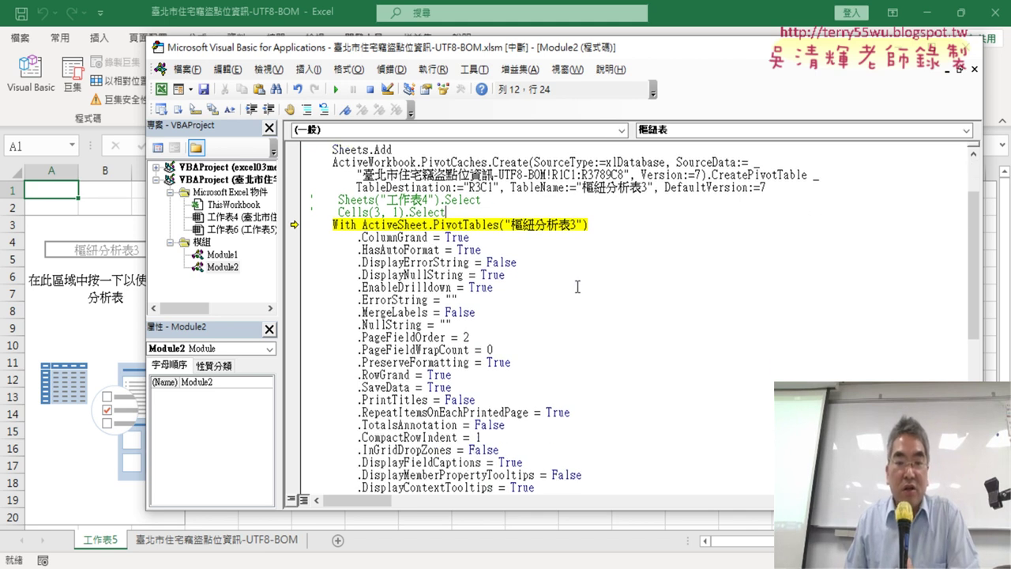
scroll(577, 287, "down", 3)
scroll(578, 286, "up", 2)
scroll(368, 227, "up", 1)
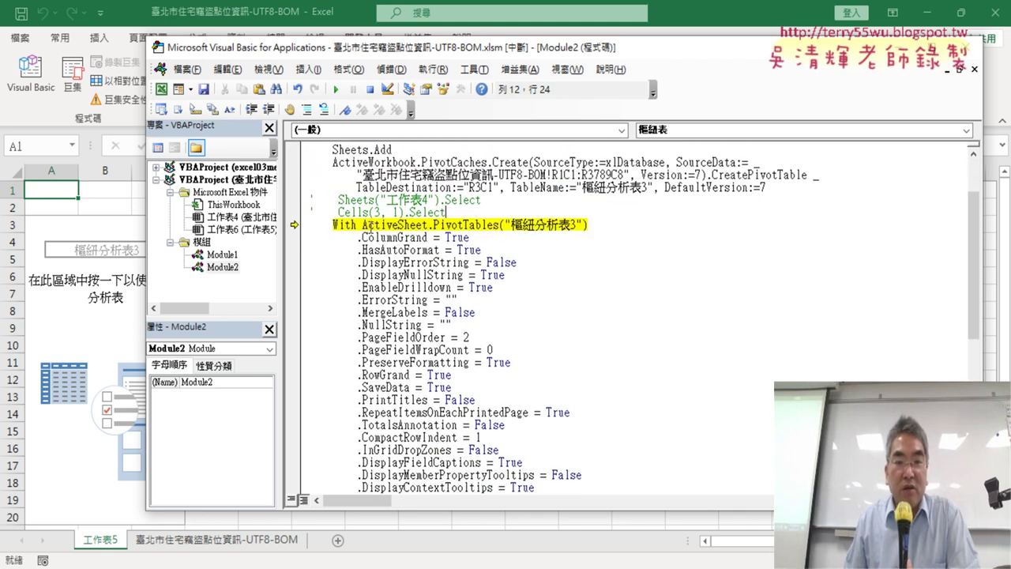
scroll(405, 247, "down", 3)
scroll(444, 419, "down", 1)
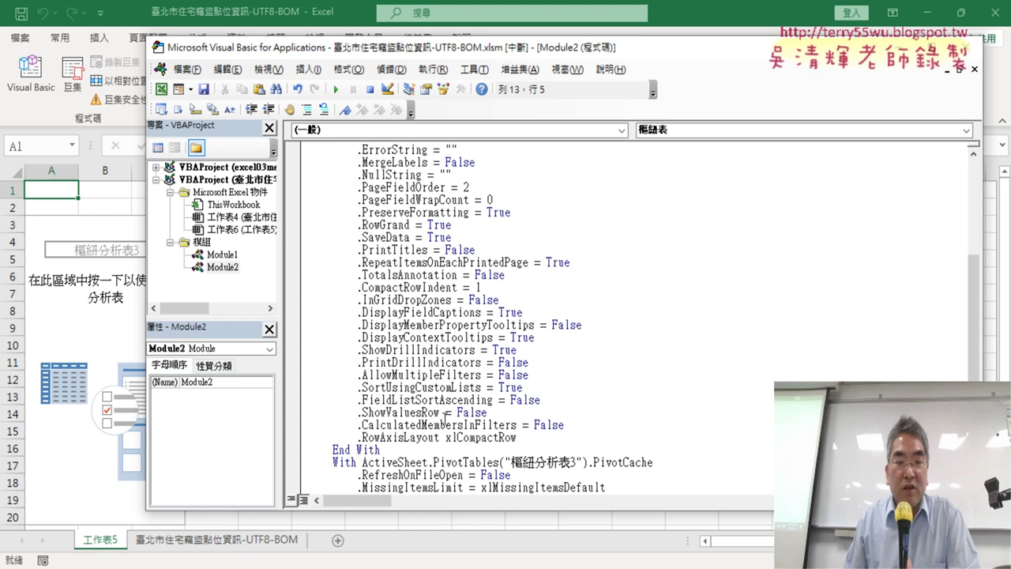
scroll(407, 446, "down", 2)
scroll(423, 430, "down", 2)
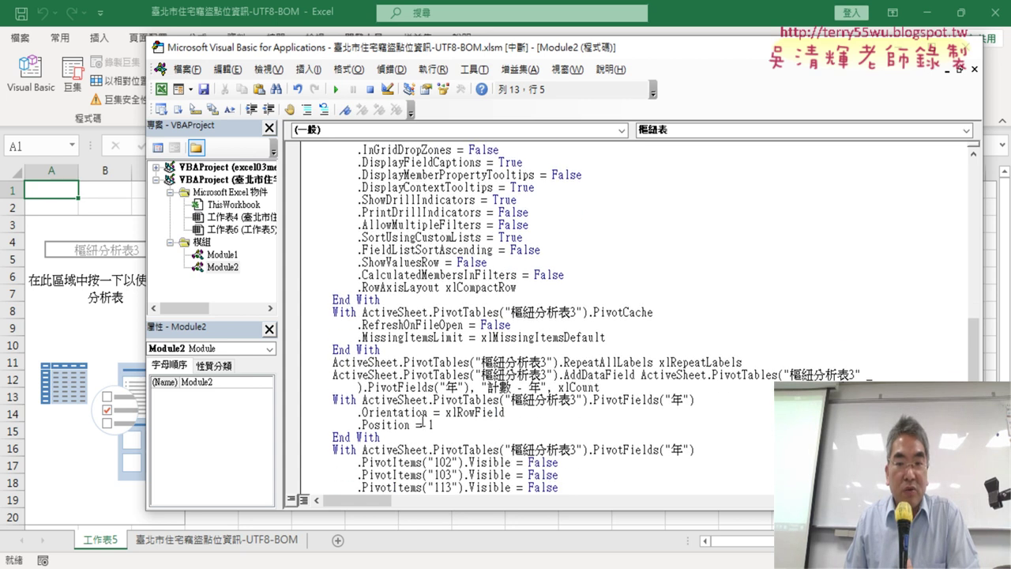
mouse_move(389, 299)
left_mouse_down()
mouse_move(302, 324)
mouse_move(294, 300)
left_mouse_up()
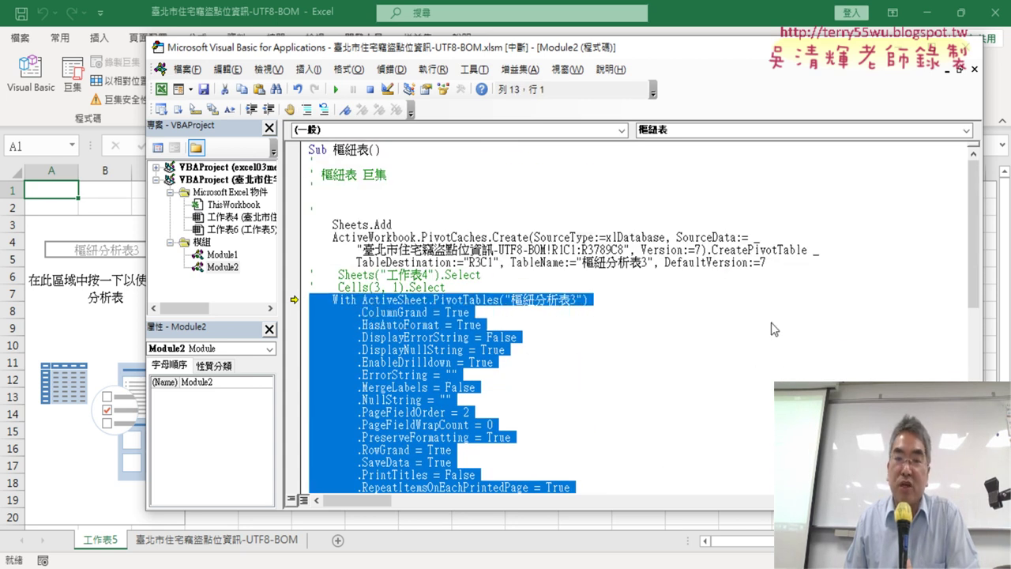
- Delete the selected With ActiveSheet.PivotTables property block and accept the project reset
scroll(658, 341, "down", 2)
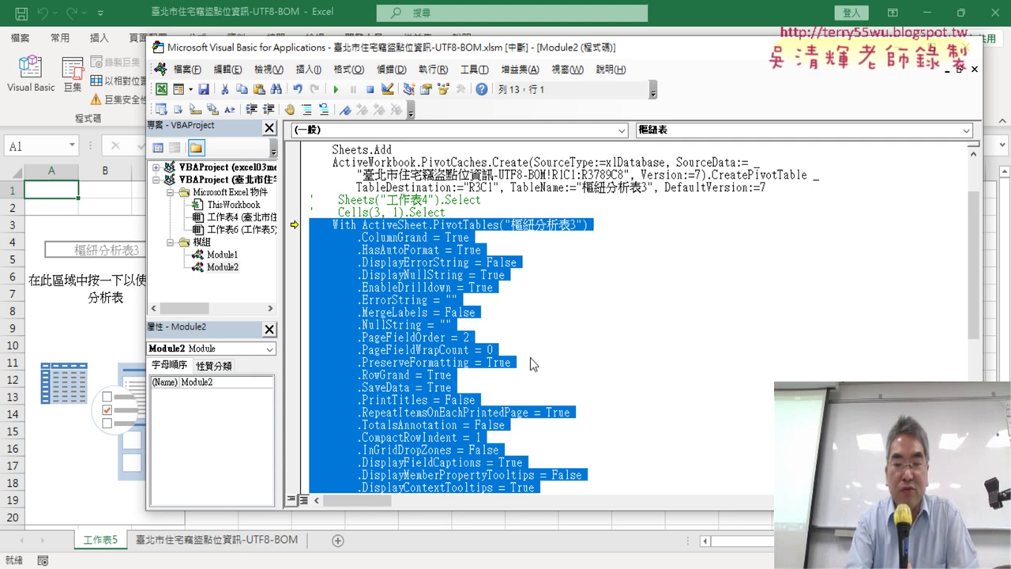
key("Delete")
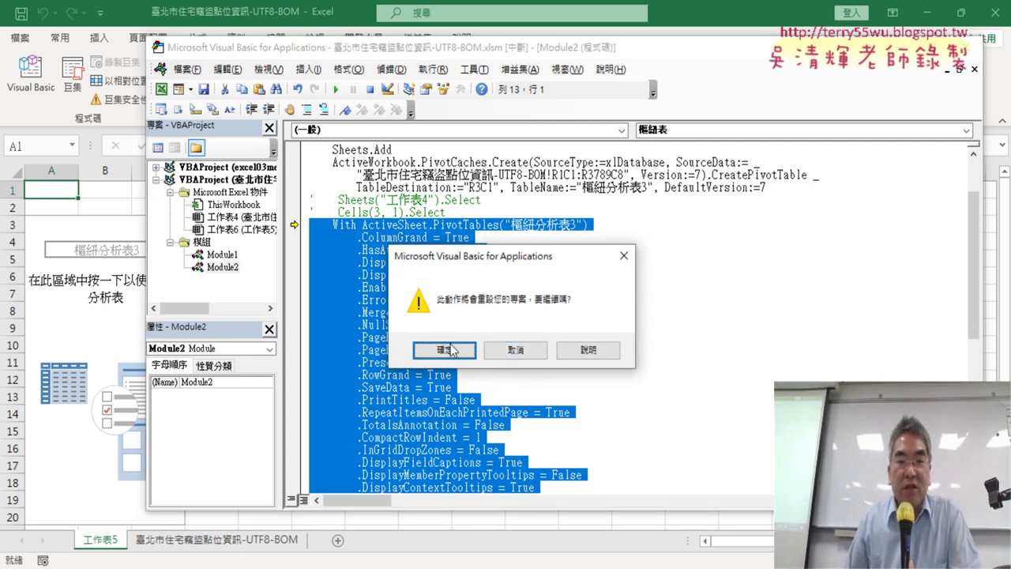
left_click(447, 350)
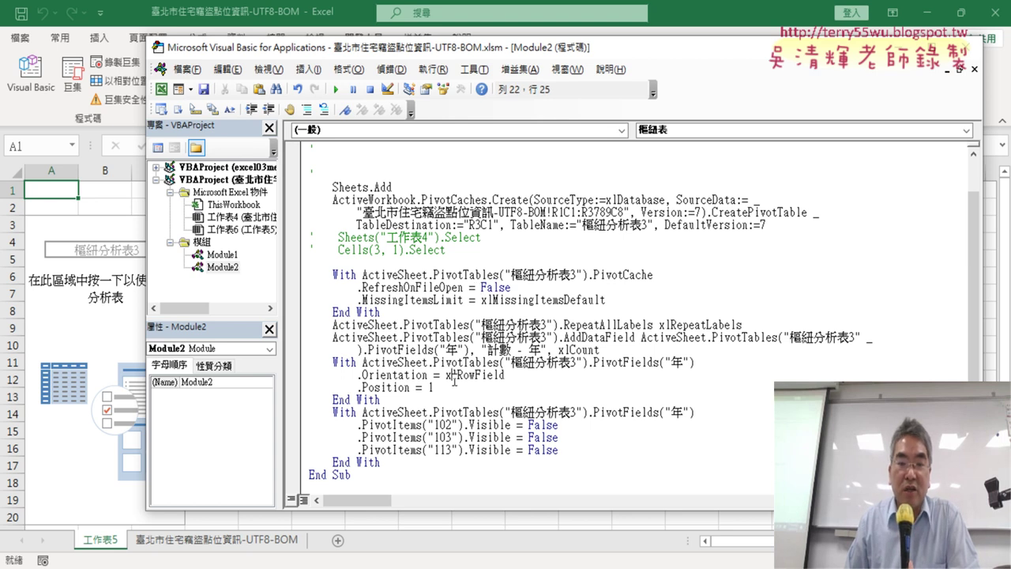
- Highlight the year values 102, 103, 113 and the TableDestination argument to review them
left_click_drag(422, 467, 304, 417)
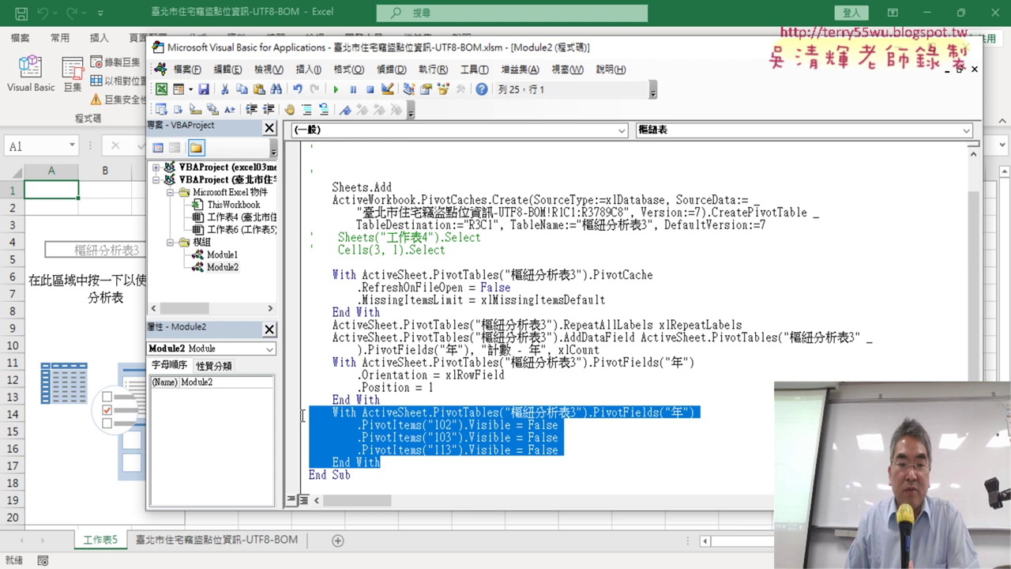
left_click(534, 471)
mouse_move(439, 424)
left_mouse_down()
mouse_move(452, 425)
mouse_move(455, 452)
left_mouse_up()
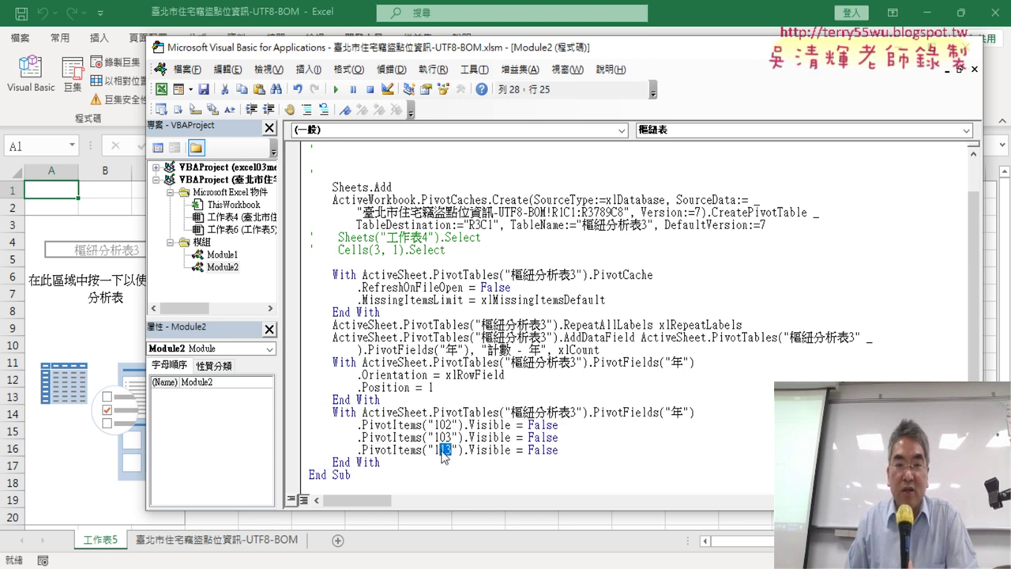
scroll(443, 457, "up", 1)
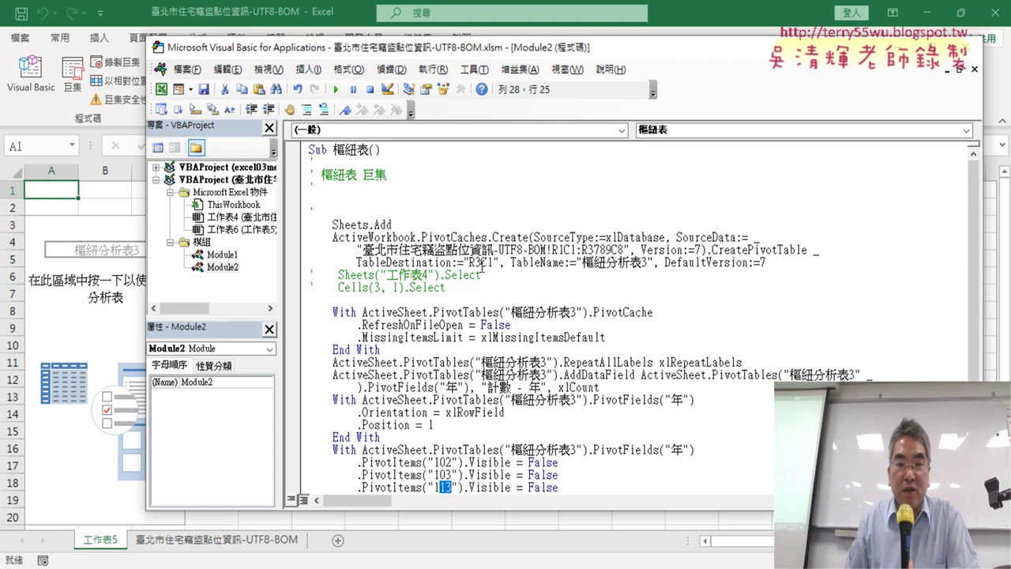
left_click(471, 263)
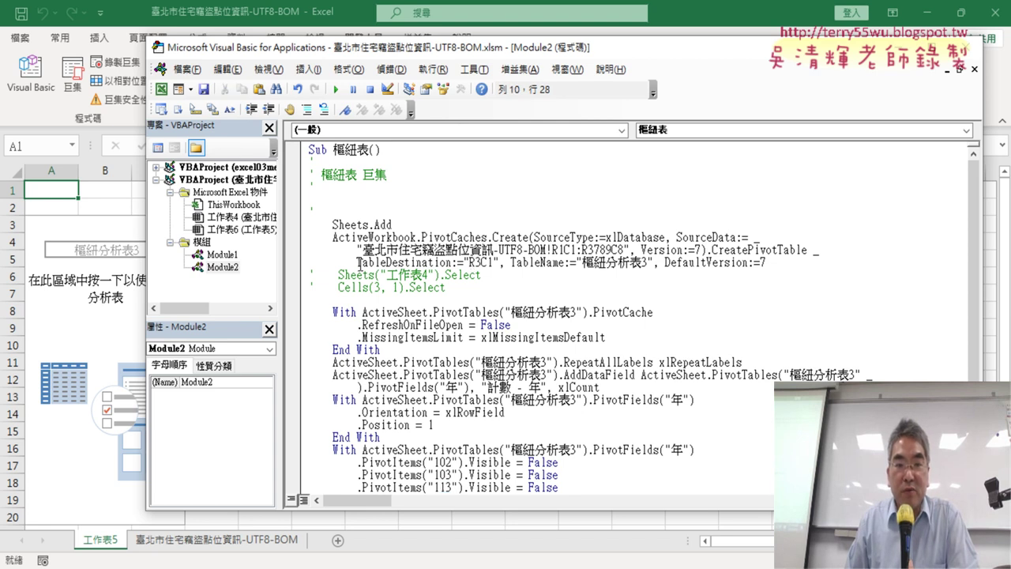
mouse_move(358, 263)
left_mouse_down()
mouse_move(458, 264)
mouse_move(304, 276)
left_mouse_up()
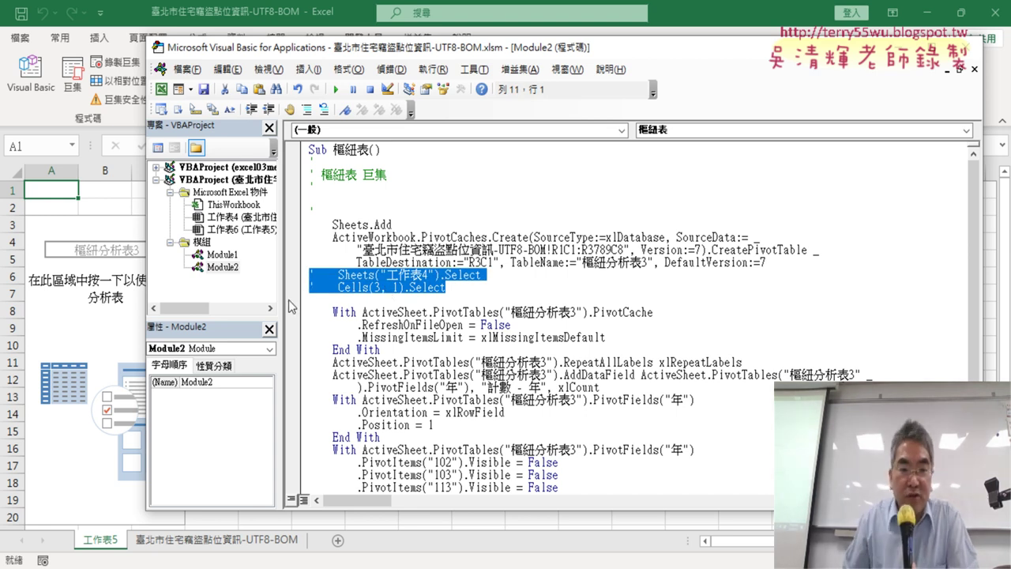
left_click(315, 302)
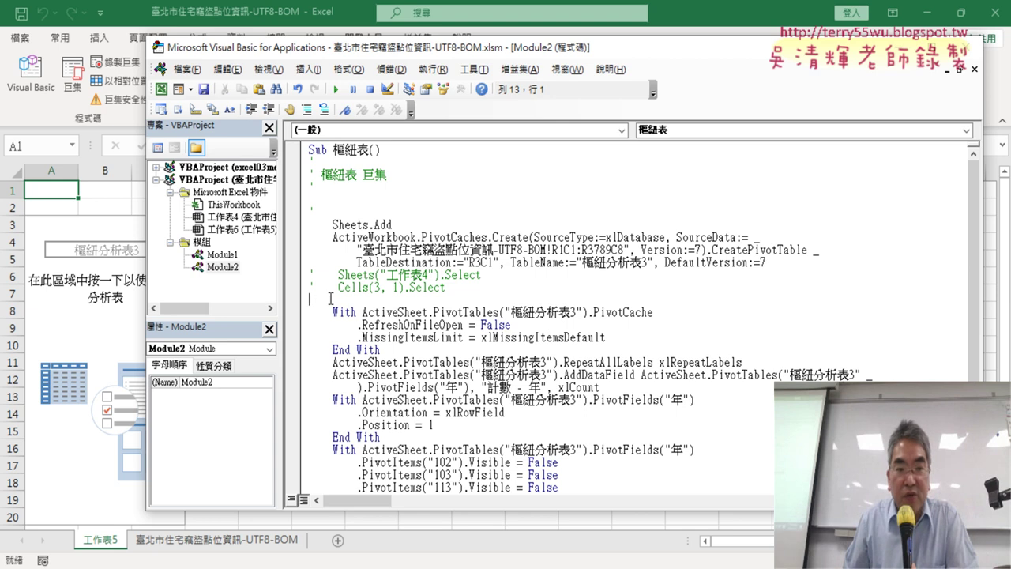
- Undo the property block deletion, then delete the block again
key("ctrl+z")
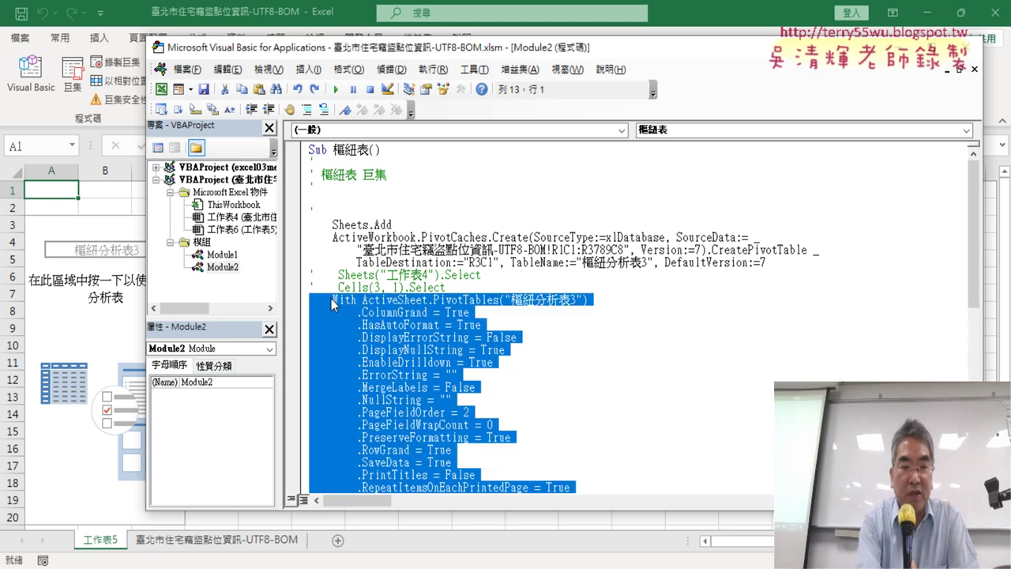
scroll(531, 403, "down", 3)
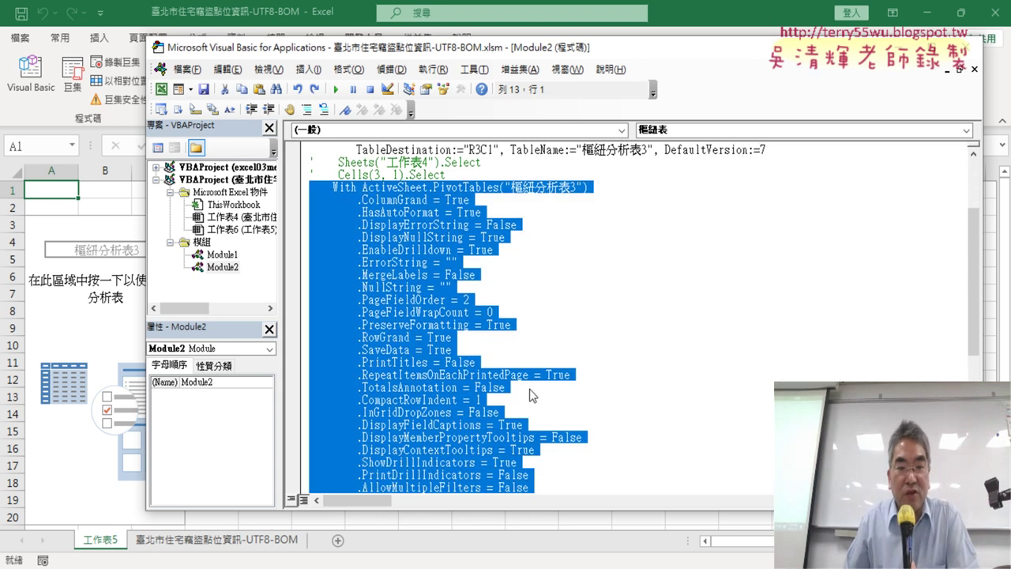
scroll(366, 180, "down", 2)
scroll(390, 365, "down", 2)
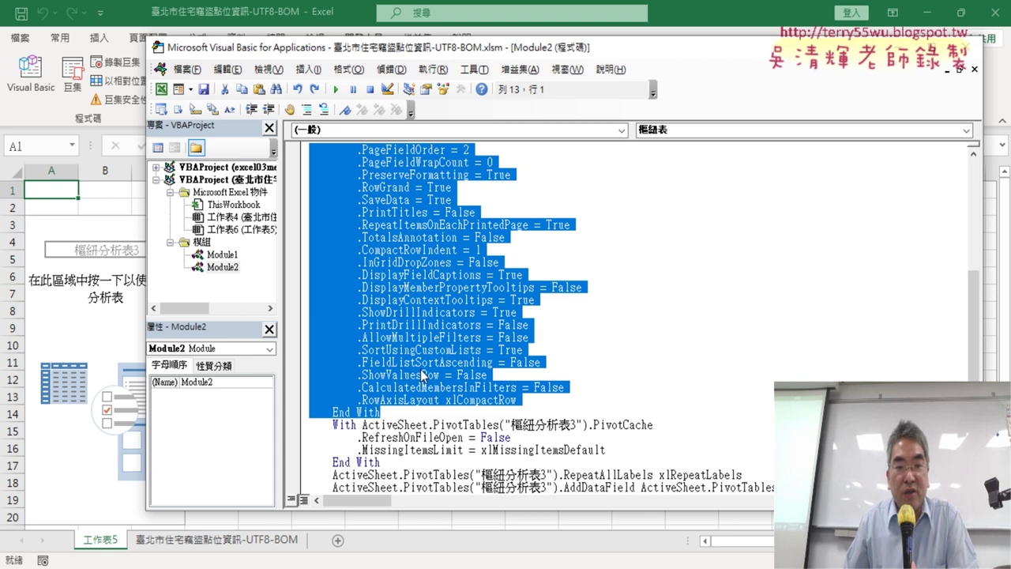
scroll(474, 355, "up", 4)
scroll(514, 341, "up", 1)
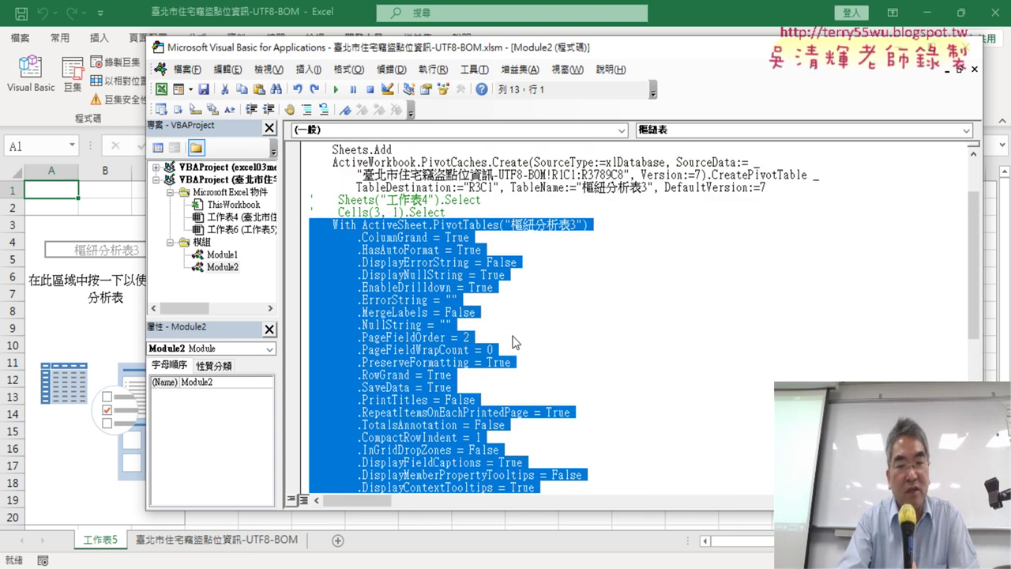
key("Delete")
- Delete the comment header lines beneath Sub 樞紐表()
scroll(514, 341, "up", 2)
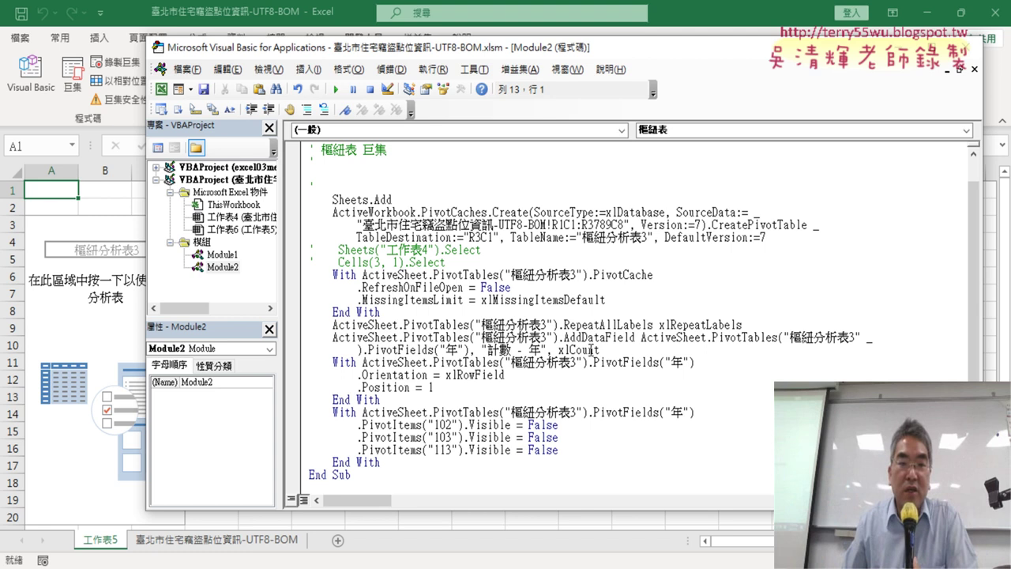
scroll(591, 350, "up", 1)
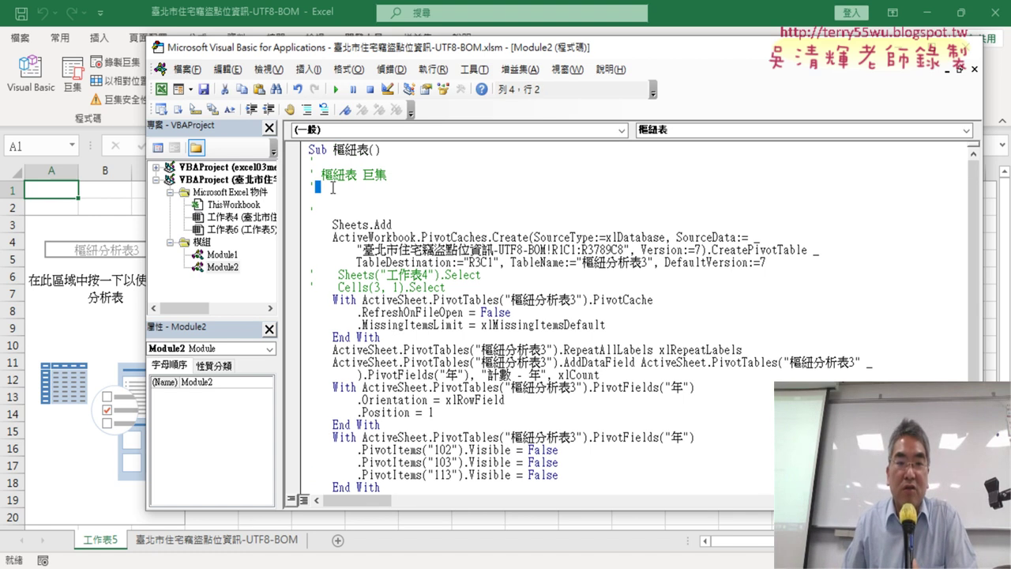
left_click_drag(347, 212, 310, 162)
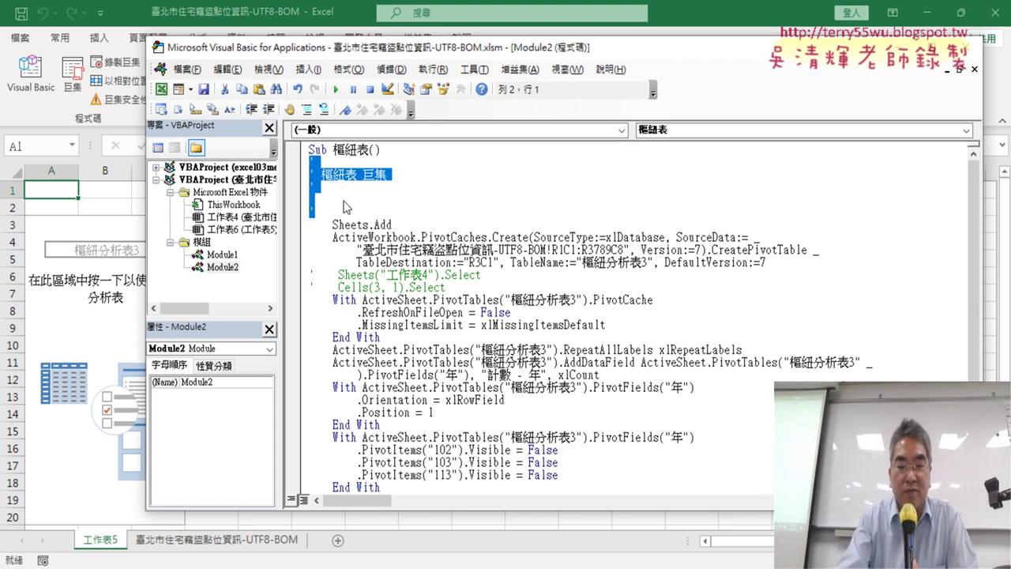
key("Delete")
key("Delete")
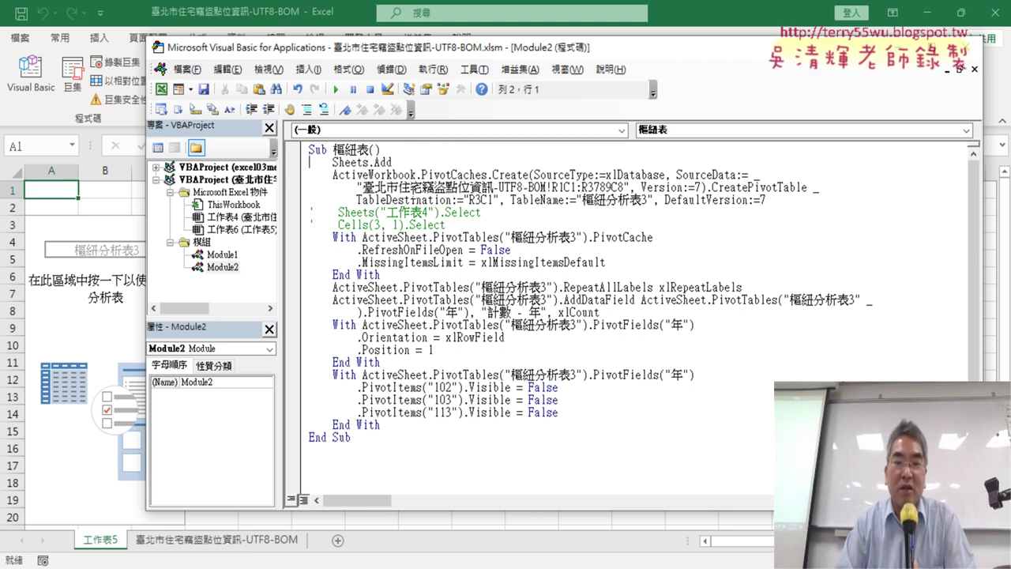
- Delete sheet 工作表5 and run the 樞紐表 macro
right_click(107, 543)
left_click(177, 348)
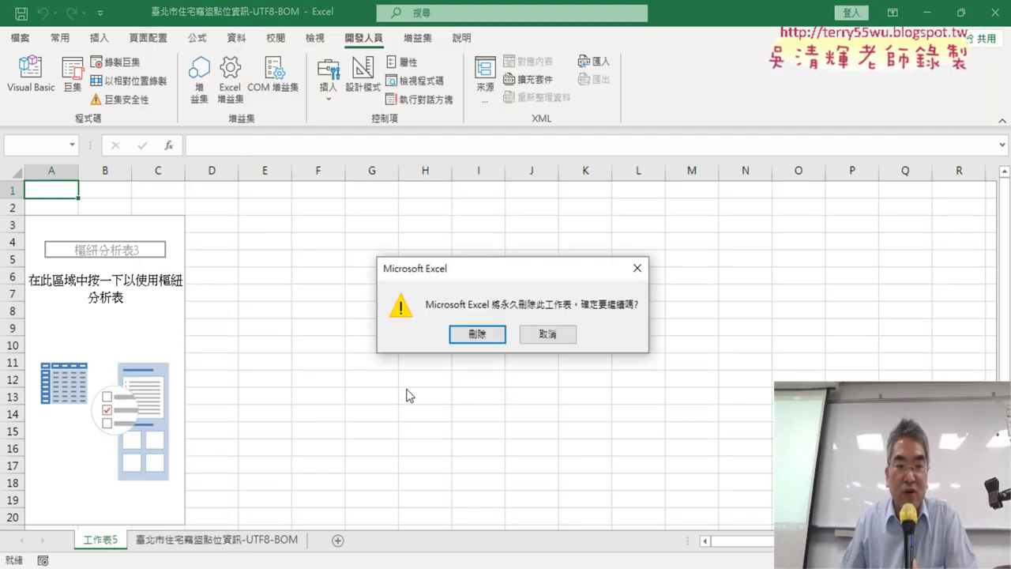
left_click(479, 332)
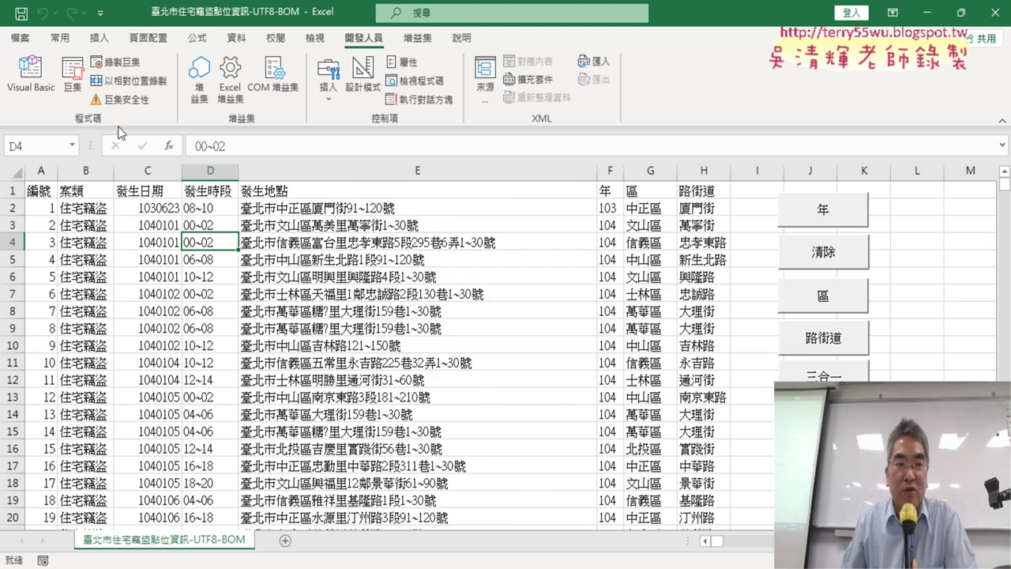
left_click(84, 89)
left_click(210, 324)
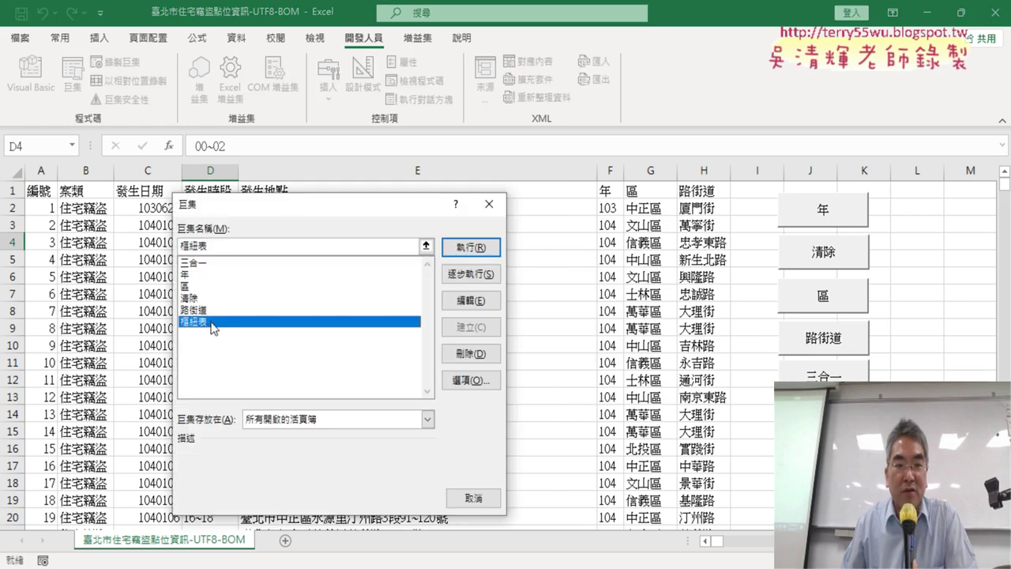
left_click(472, 248)
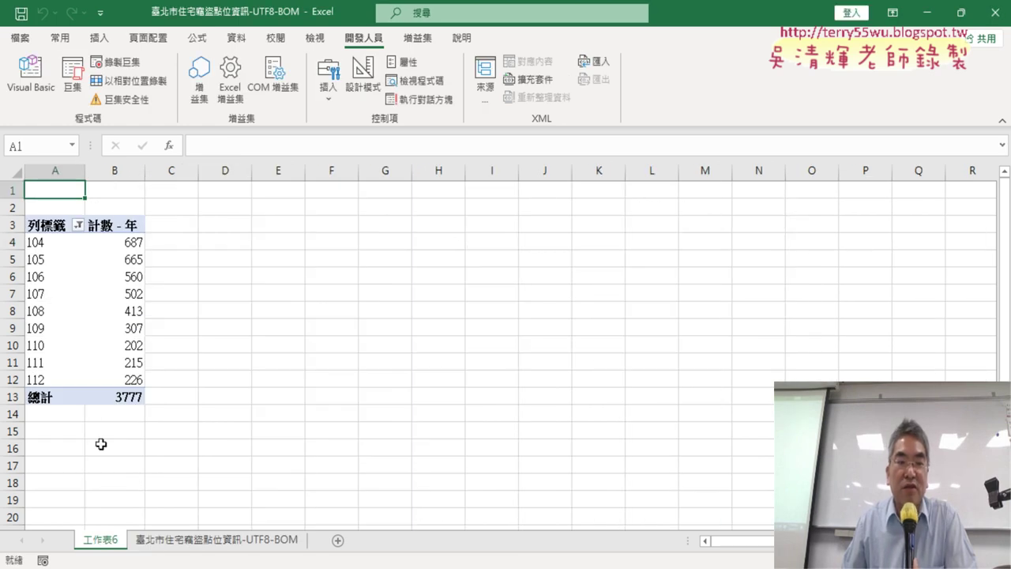
- Delete the old pivot sheet 工作表6 and run 樞紐表 again
right_click(106, 540)
left_click(176, 350)
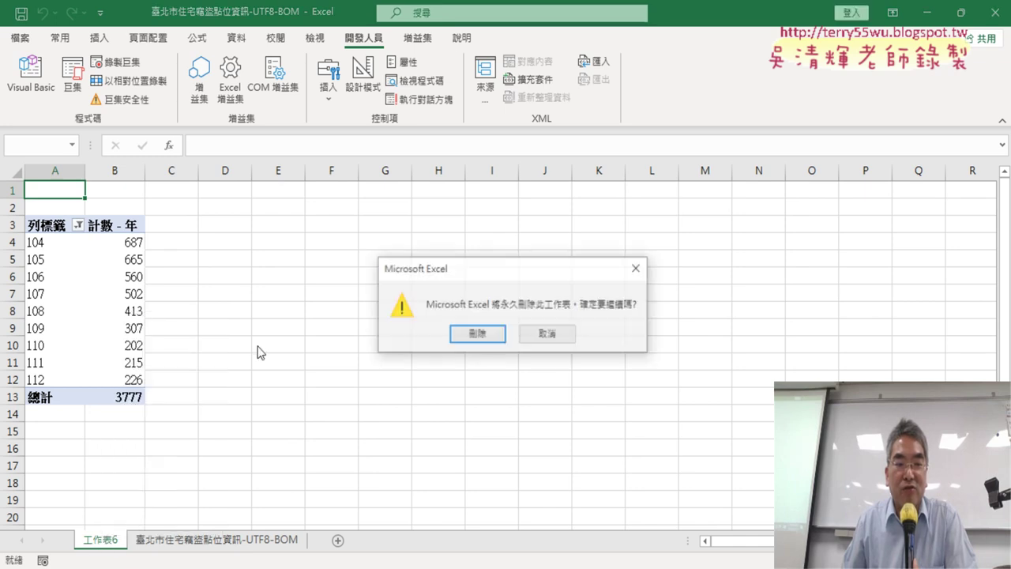
left_click(477, 336)
left_click(72, 75)
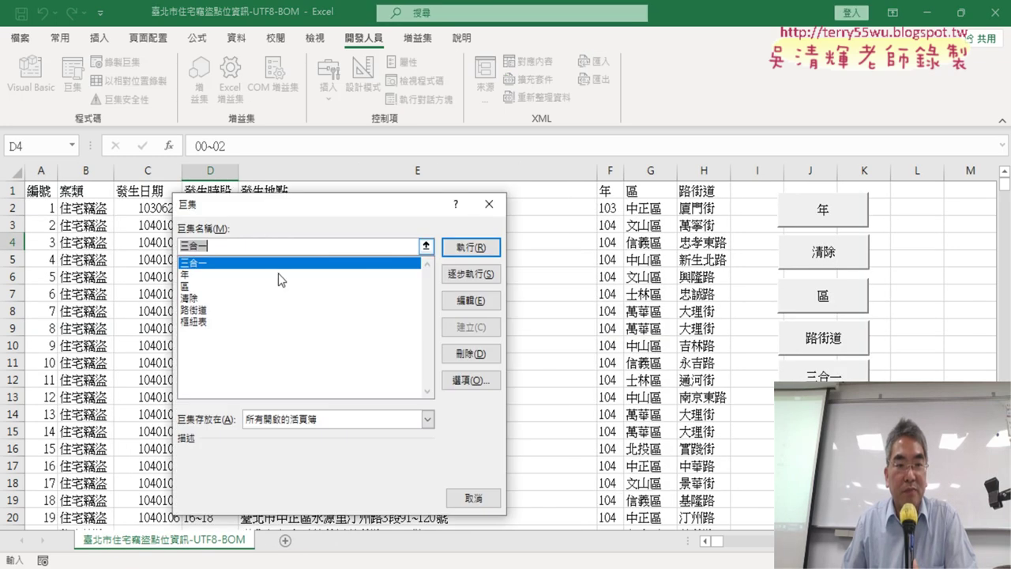
left_click(197, 322)
left_click(471, 246)
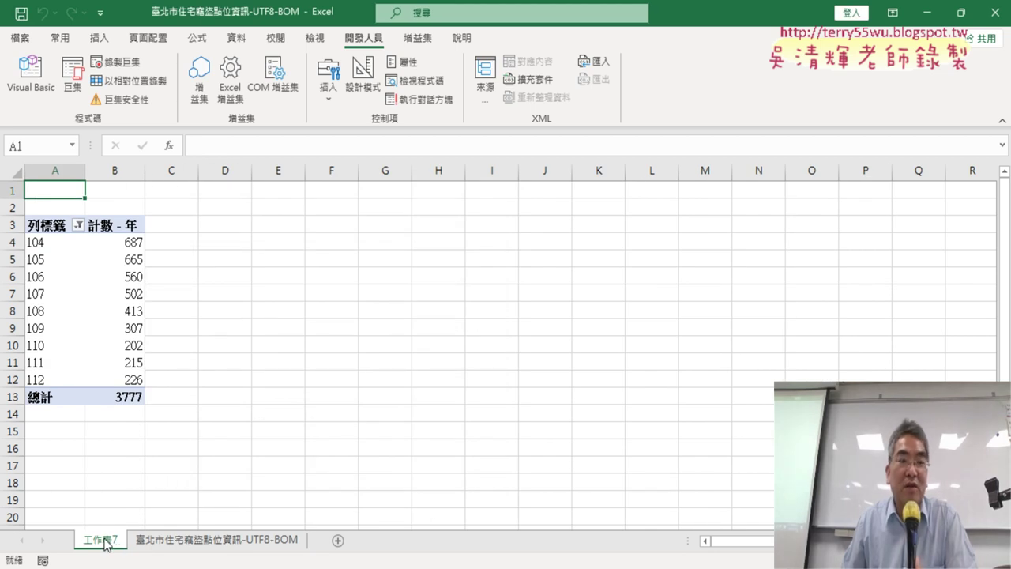
- Delete 工作表7, rerun 樞紐表 to build the pivot on 工作表8, and reopen the Macros list
right_click(104, 544)
left_click(170, 345)
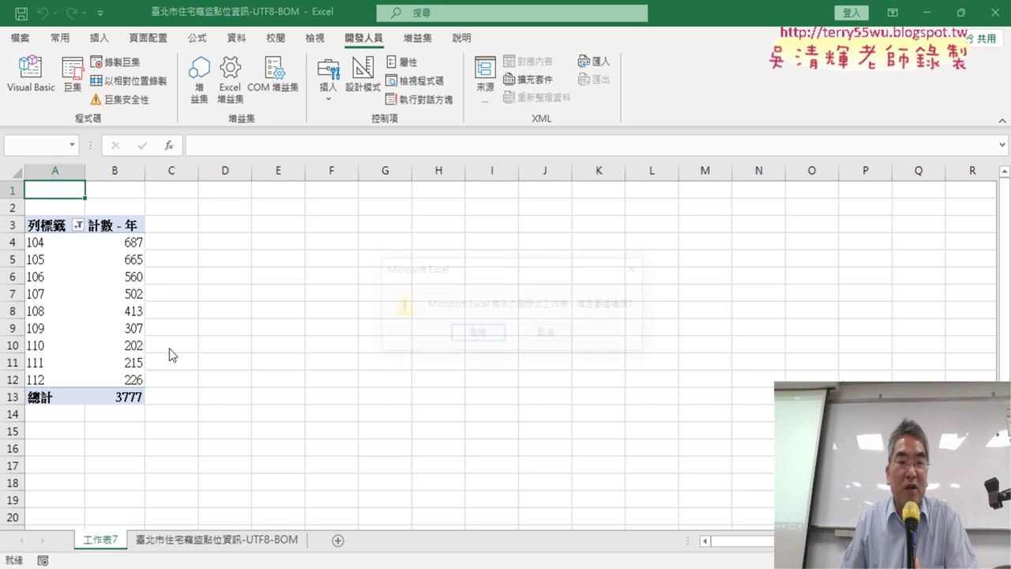
left_click(457, 346)
left_click(72, 79)
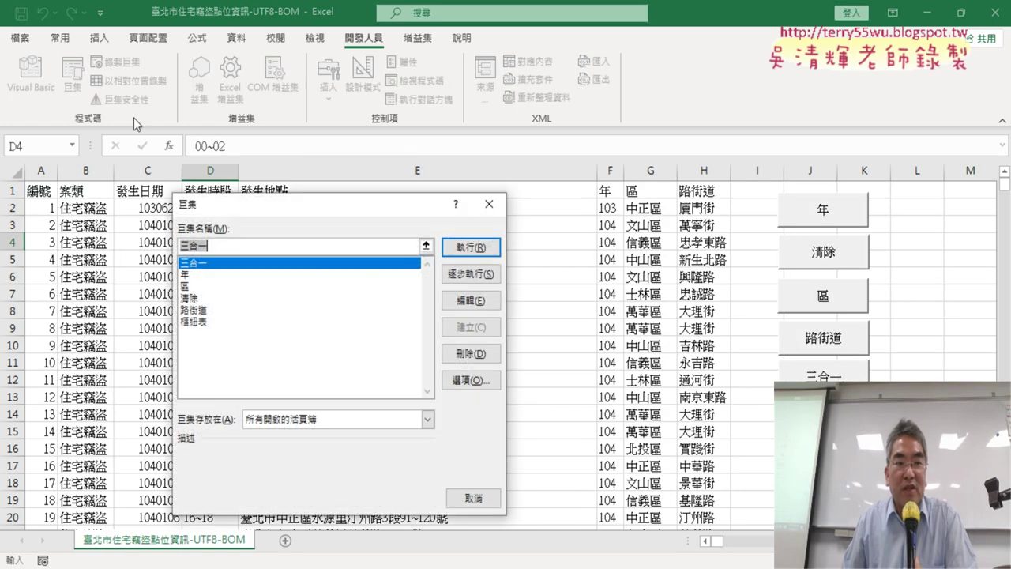
left_click(225, 321)
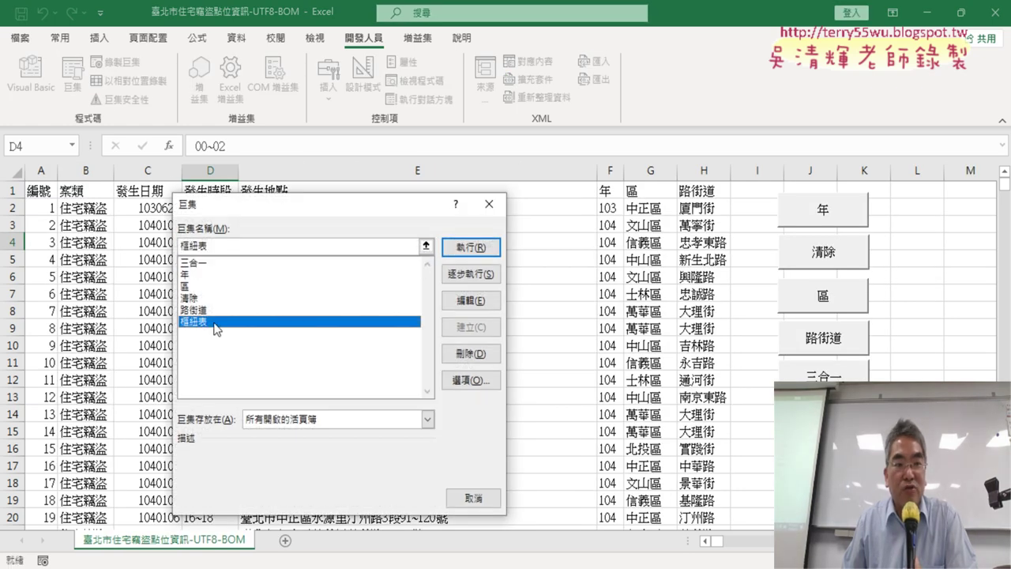
left_click(471, 248)
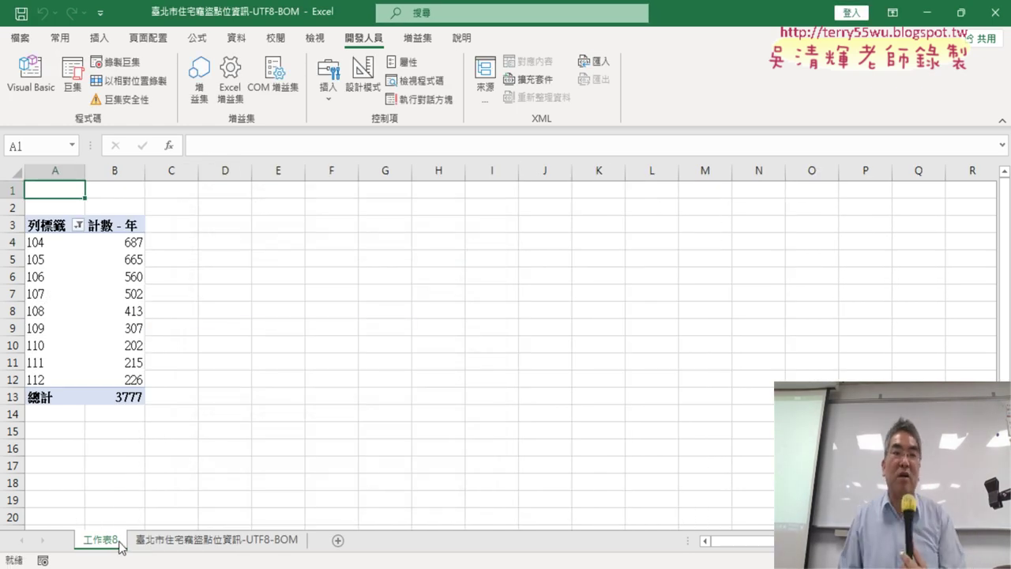
left_click(73, 78)
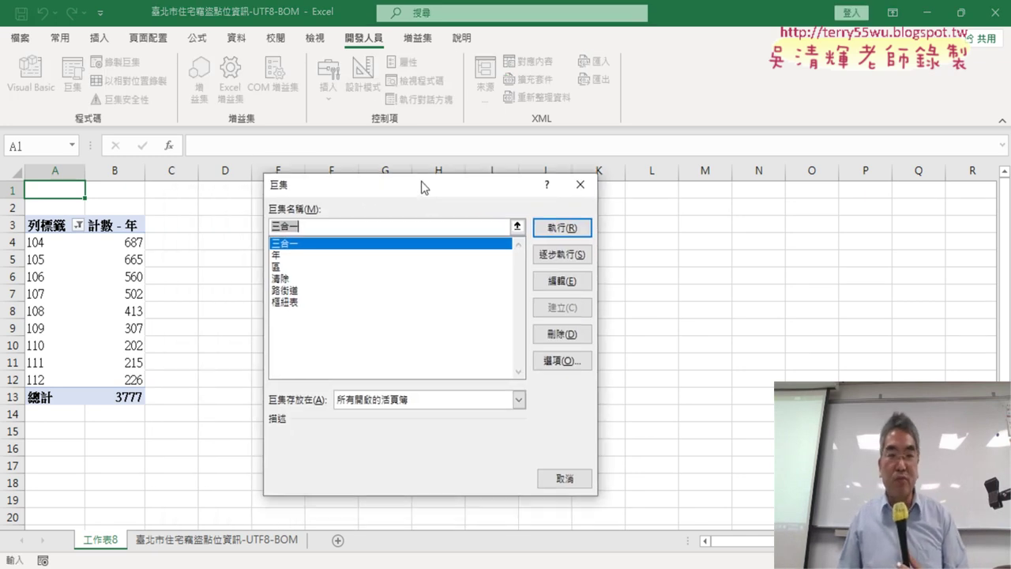
left_click_drag(332, 204, 589, 125)
- Edit the macro and display Module2's Sub 樞紐表 code
left_click(726, 224)
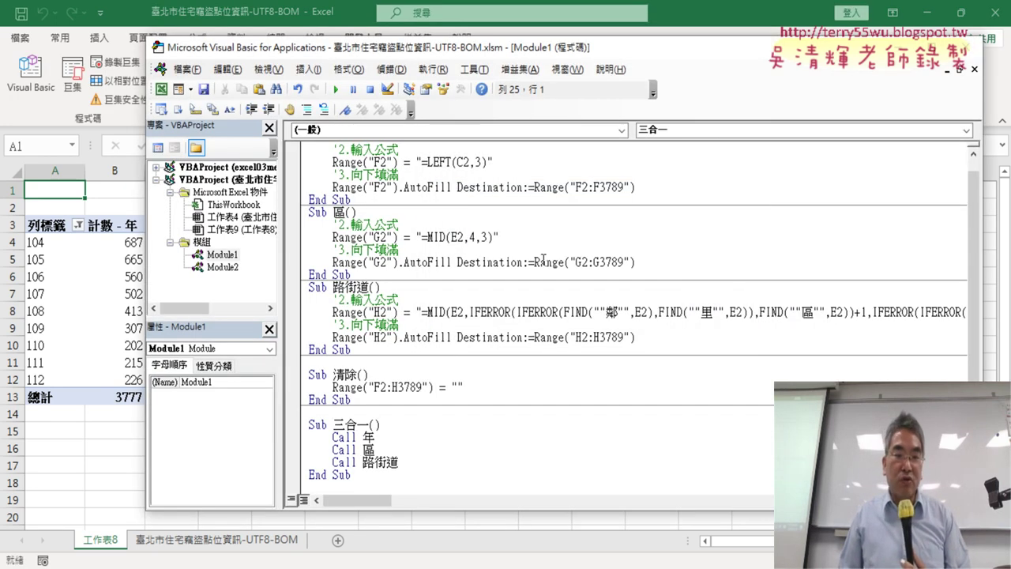
scroll(513, 221, "up", 1)
left_click(223, 268)
double_click(223, 268)
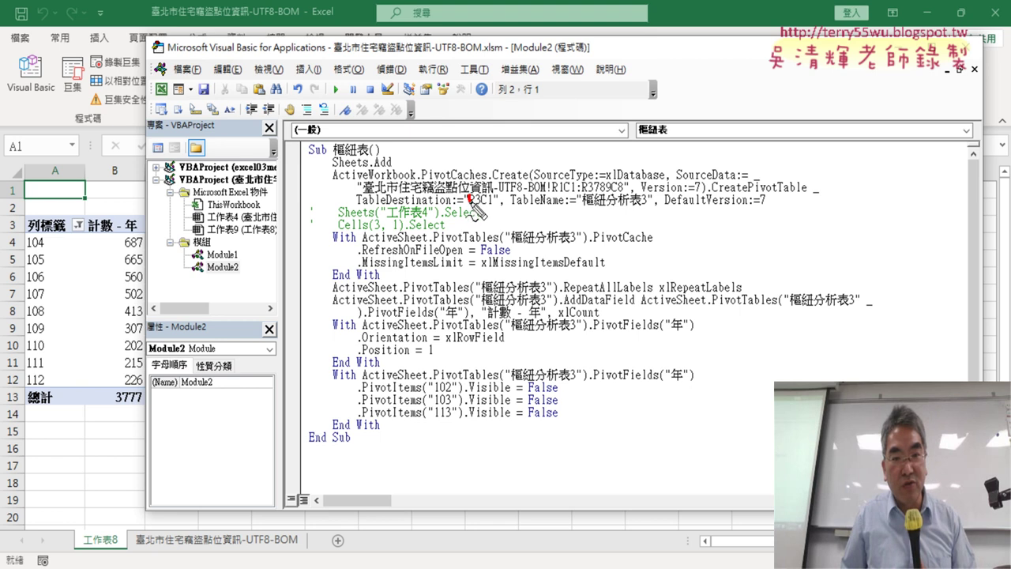
- Mark the R3C1 destination, the Cells(3, 1).Select line and the 工作表8 tab in red
left_click_drag(360, 207, 453, 215)
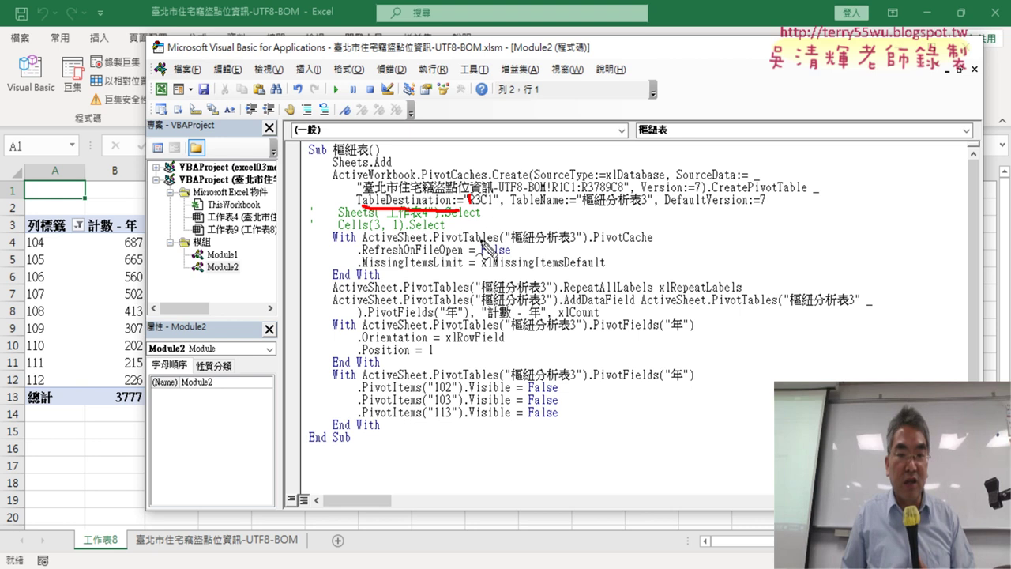
left_click_drag(471, 207, 488, 207)
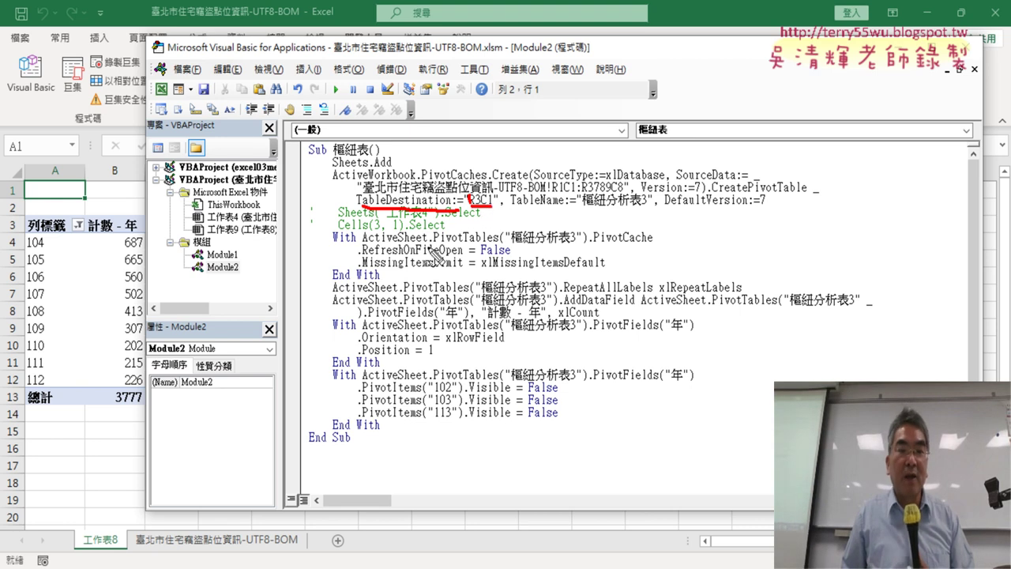
mouse_move(452, 232)
left_mouse_down()
mouse_move(319, 233)
mouse_move(482, 239)
left_mouse_up()
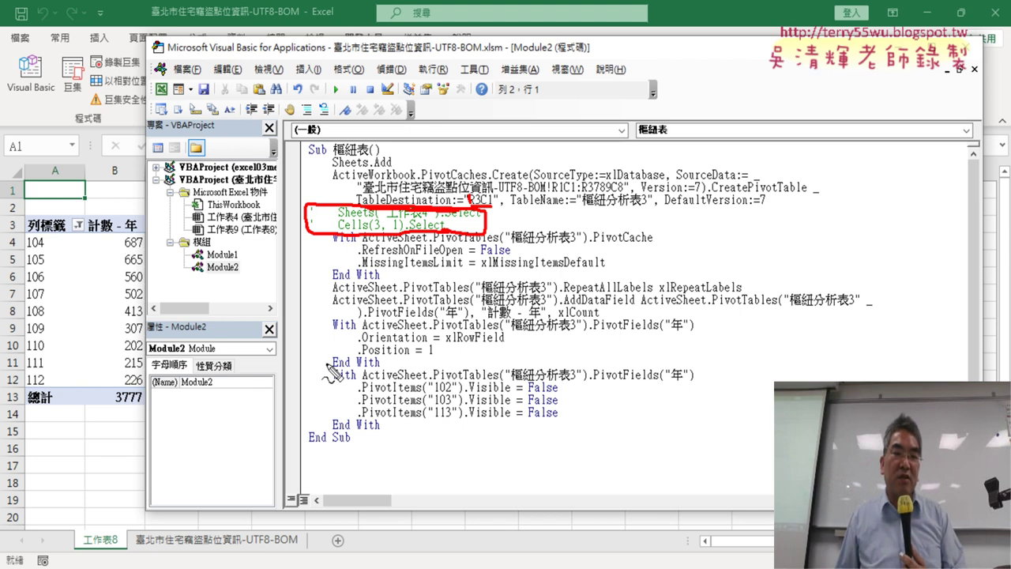
mouse_move(180, 530)
left_mouse_down()
mouse_move(95, 515)
mouse_move(118, 516)
mouse_move(82, 547)
mouse_move(77, 531)
mouse_move(130, 538)
mouse_move(115, 552)
left_mouse_up()
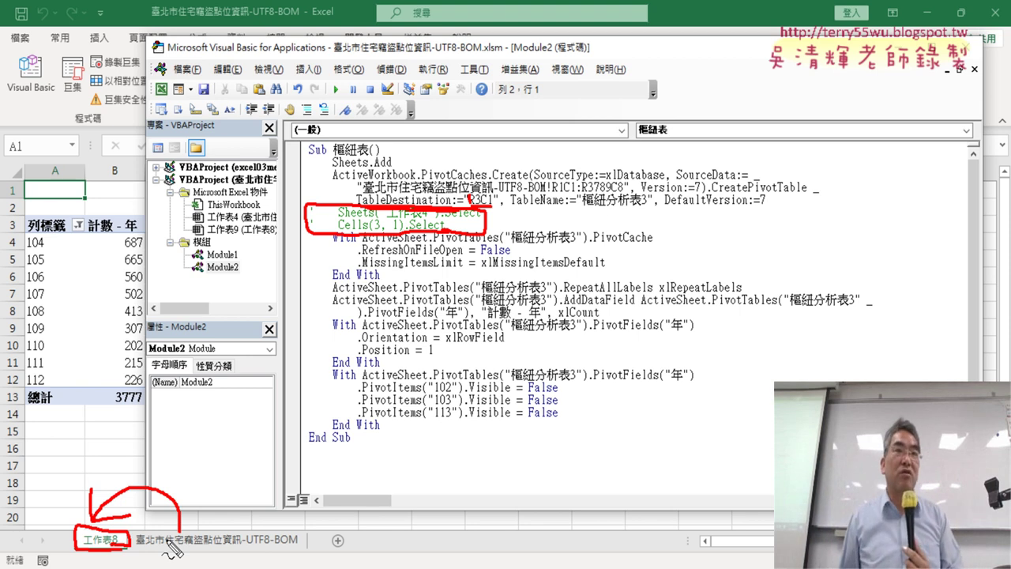
- Add the line ActiveSheet.Name = "歷年竊盜折線圖" after Sheets.Add
key("Escape")
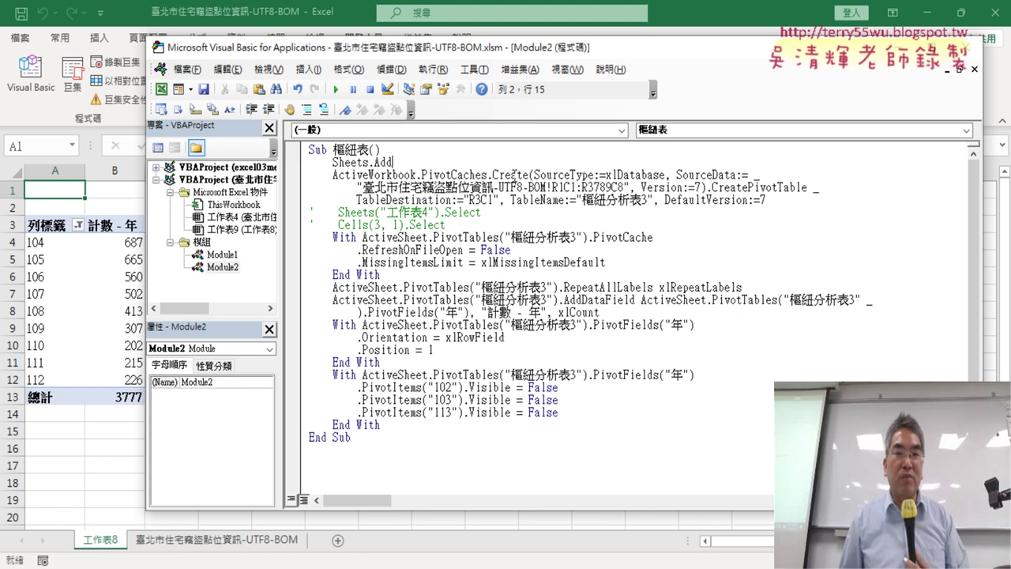
key("Return")
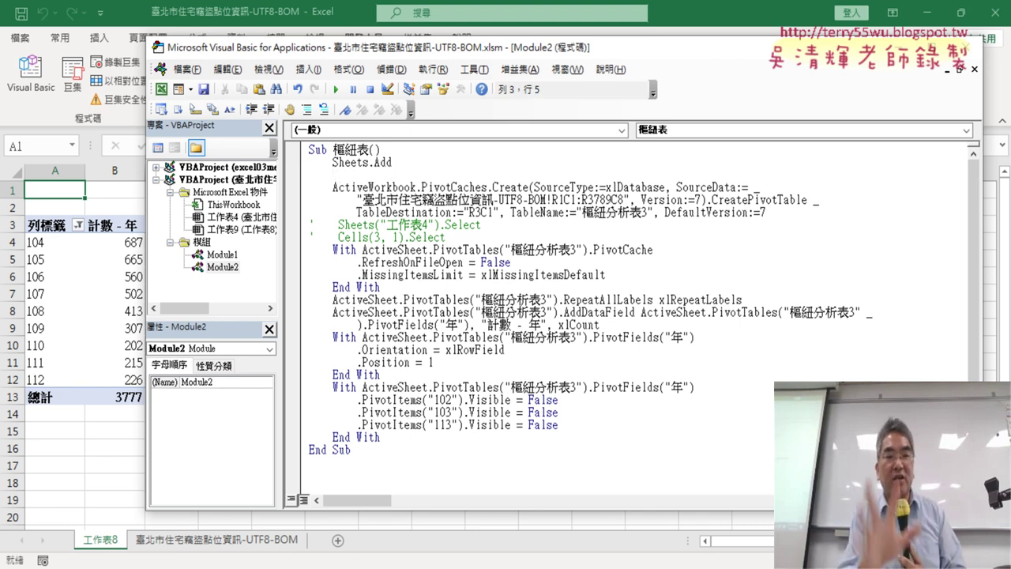
type("activesheet")
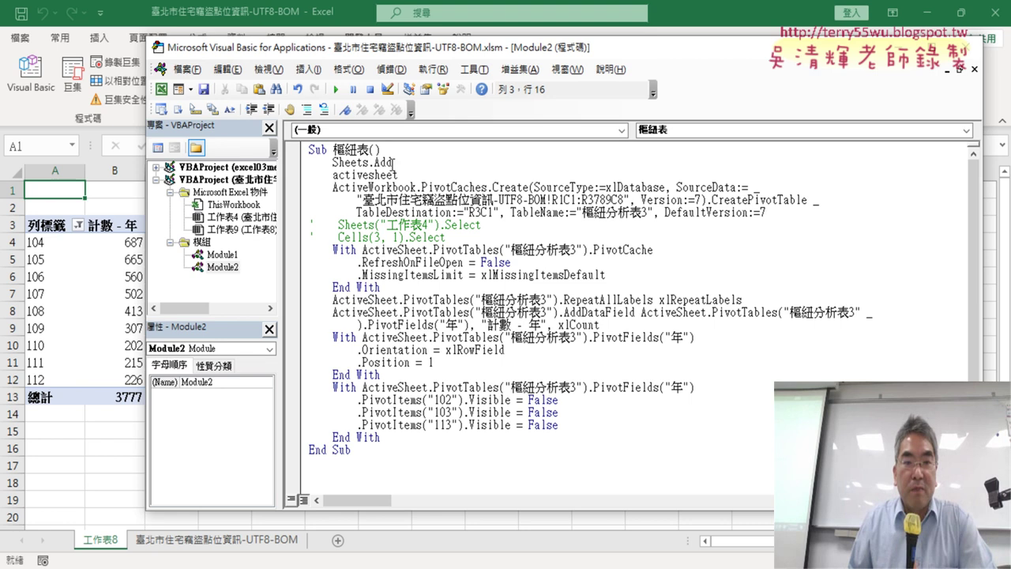
left_click_drag(402, 175, 334, 176)
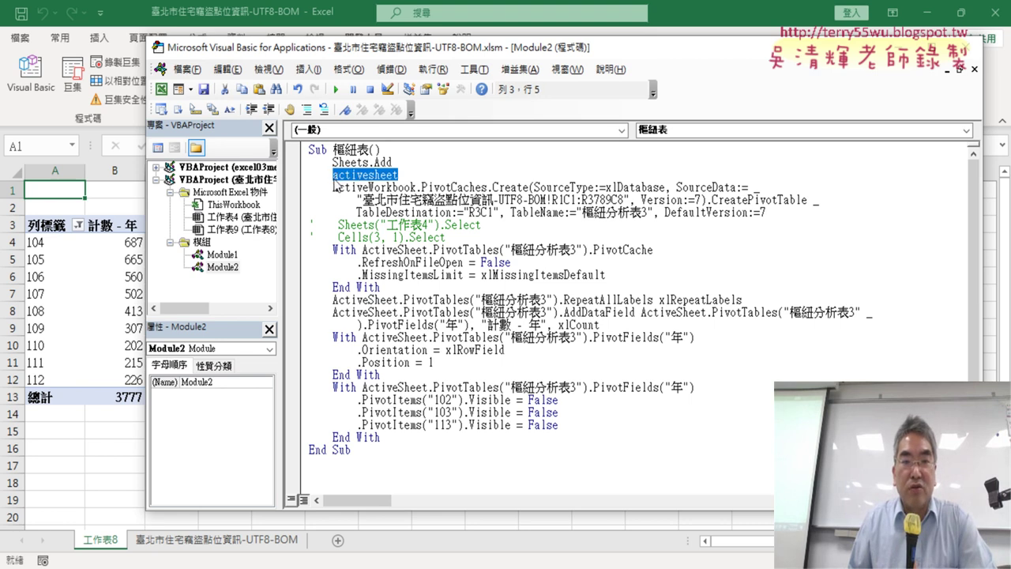
left_click(397, 175)
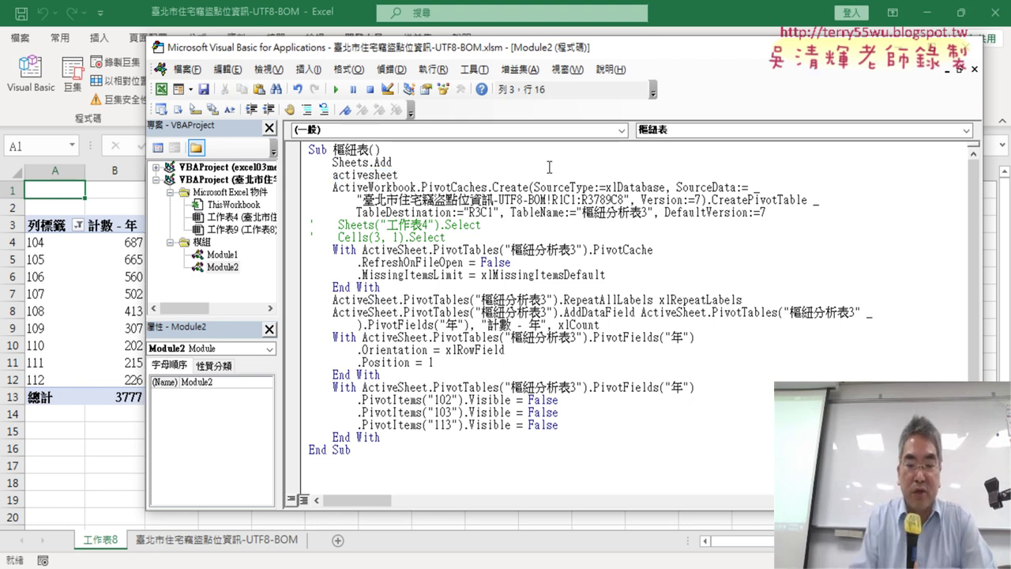
type(".nam")
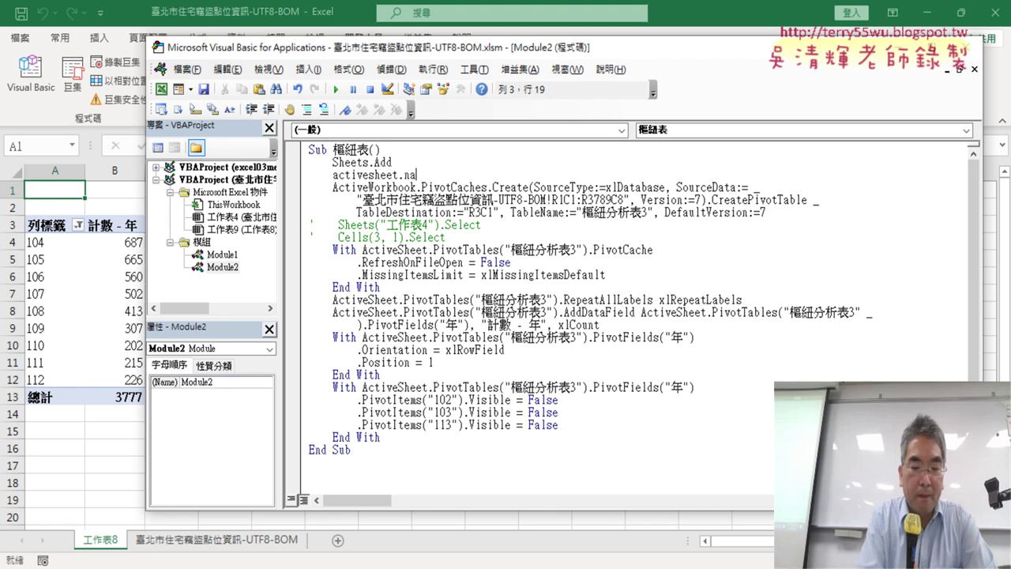
type("e")
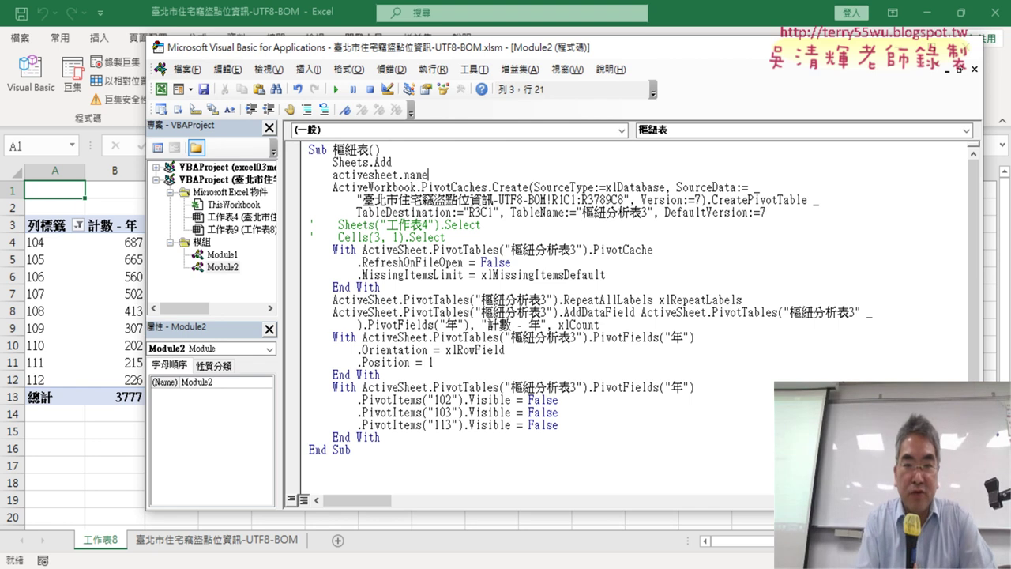
type("=")
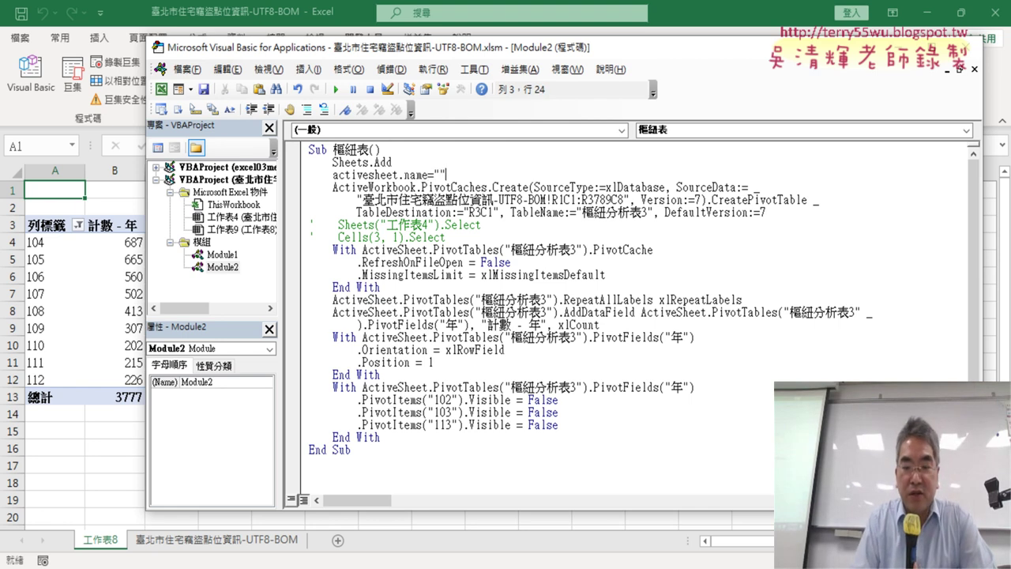
key("Left")
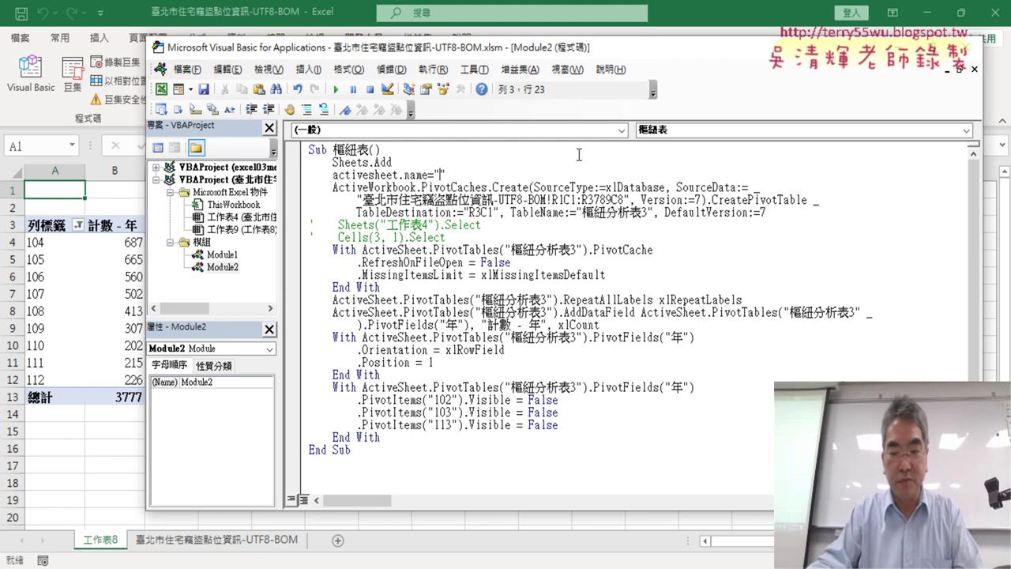
type("ㄗ")
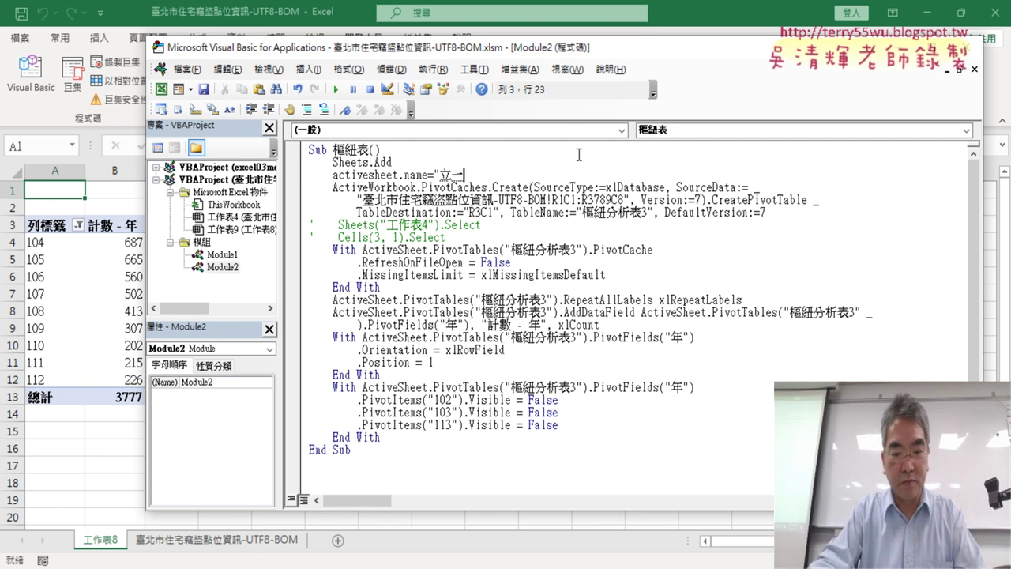
type("年")
type("竊盜")
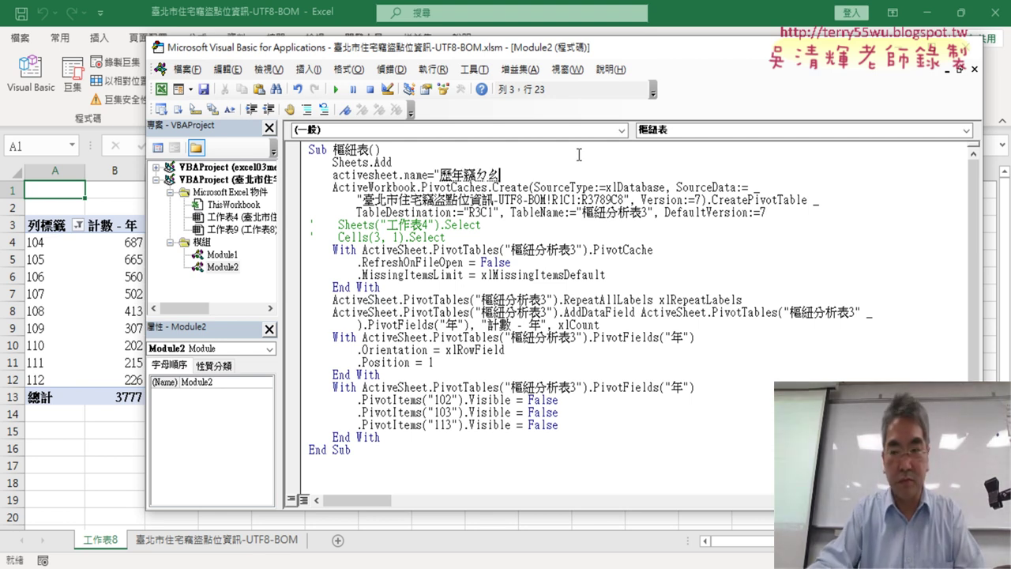
type("哲ㄒㄧ線")
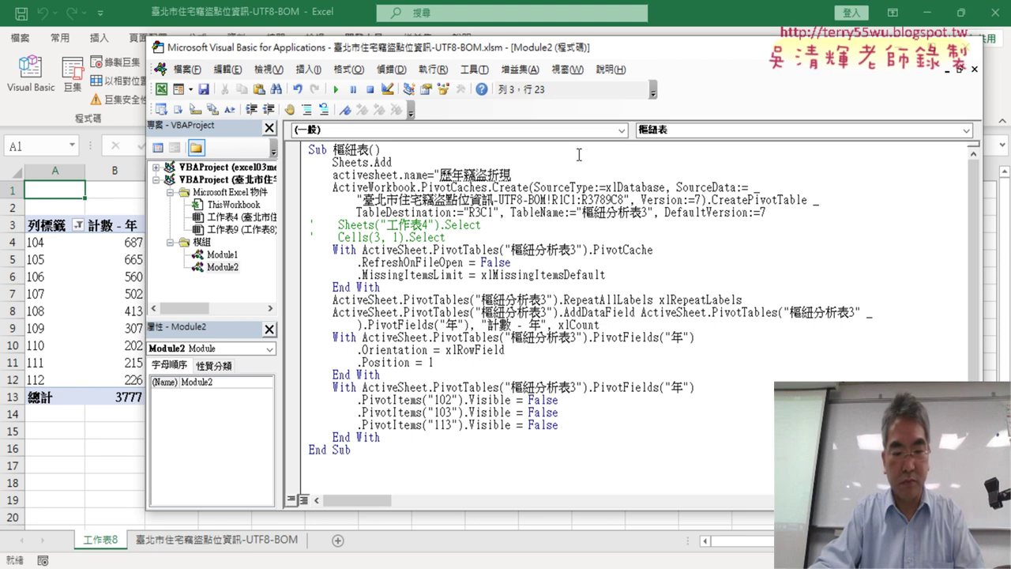
type("圖")
key("Return")
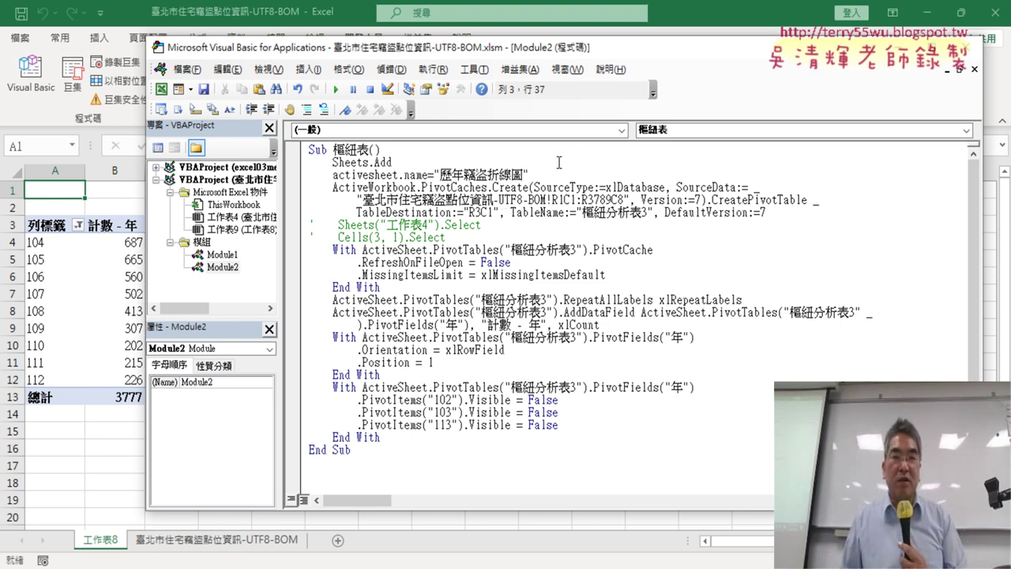
- Point out the Sheets.Add and ActiveSheet.Name lines, then return to sheet 工作表8
left_click_drag(529, 173, 332, 174)
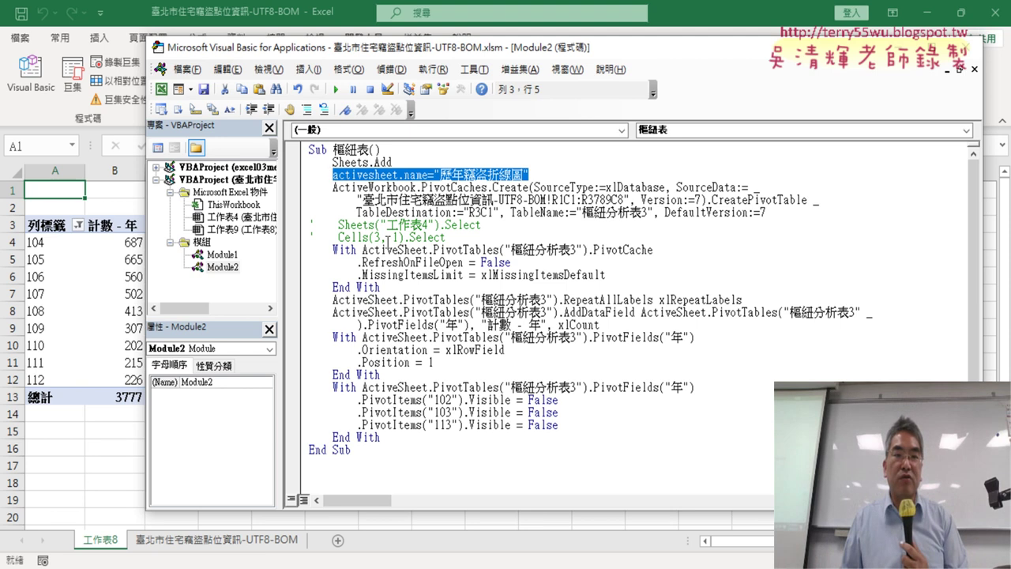
left_click(388, 237)
left_click_drag(401, 163, 329, 156)
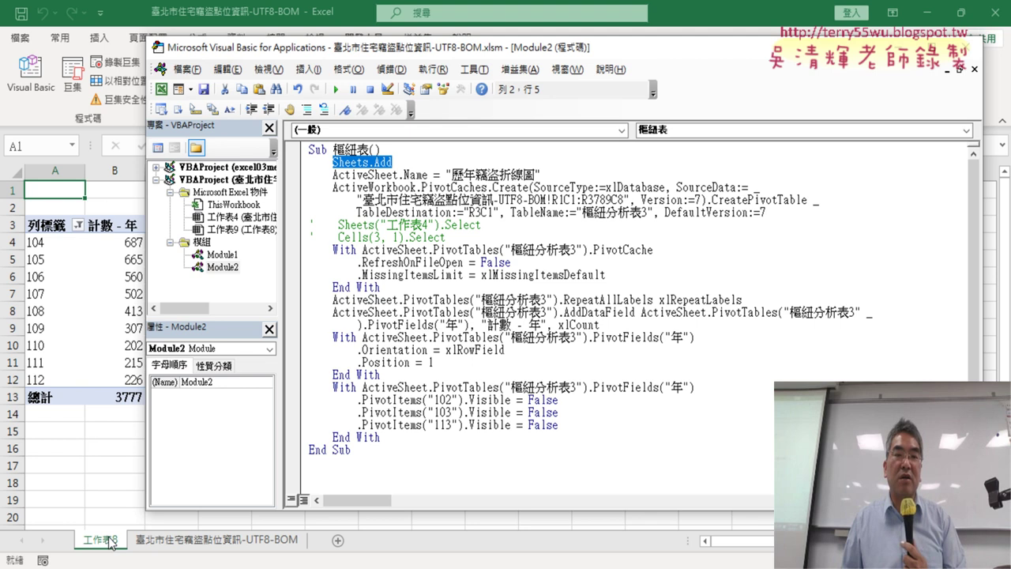
left_click_drag(540, 174, 362, 174)
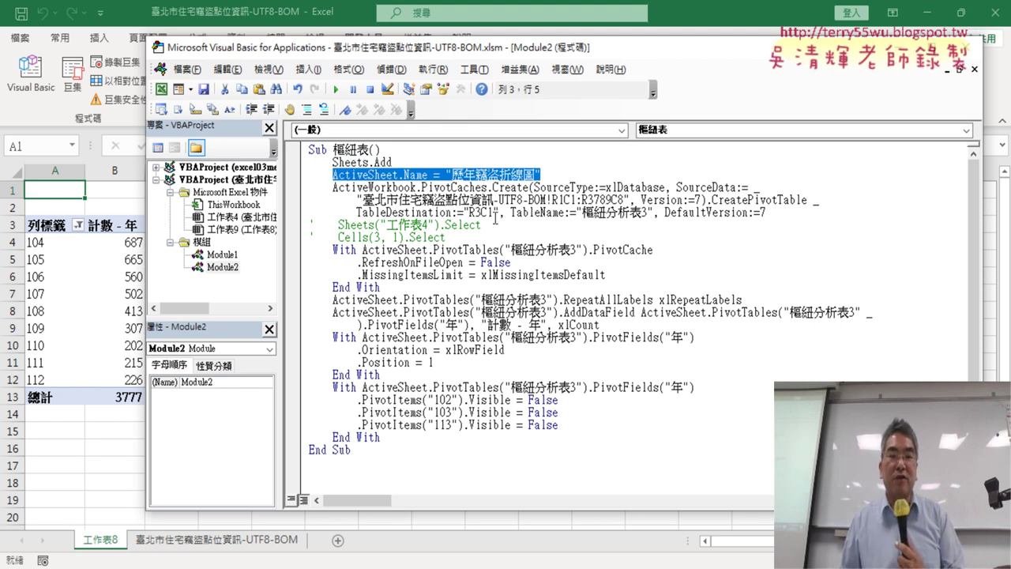
right_click(117, 546)
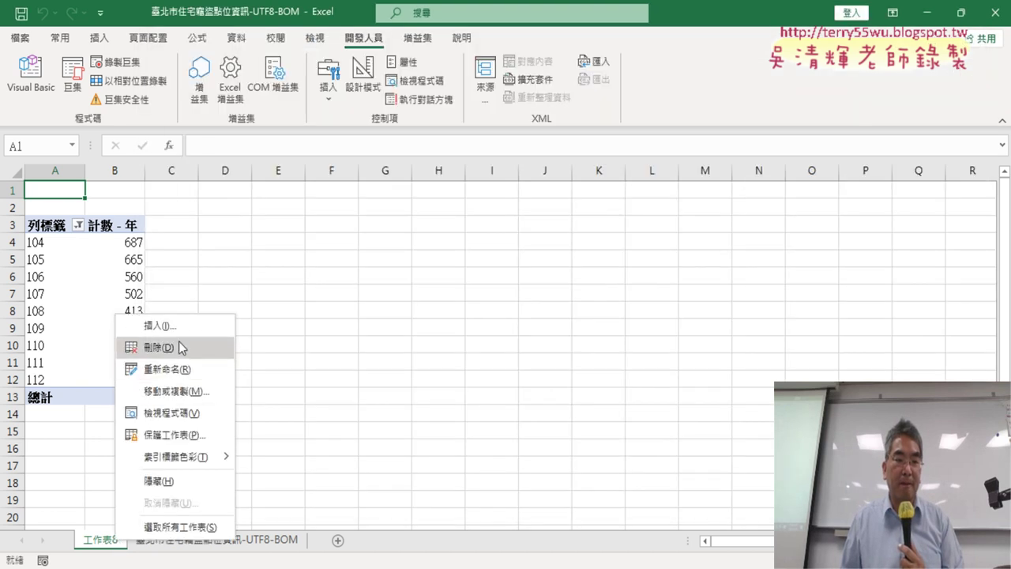
- Delete the old pivot sheet and run the 樞紐表 macro to build the 104–112 yearly pivot
left_click(207, 348)
left_click(474, 332)
left_click(30, 76)
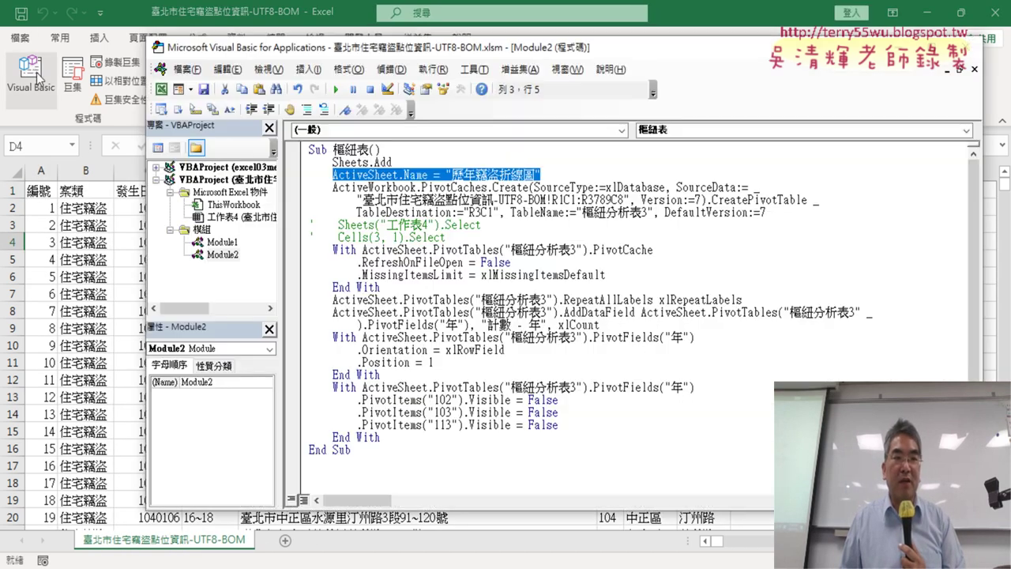
left_click(72, 75)
left_click(466, 245)
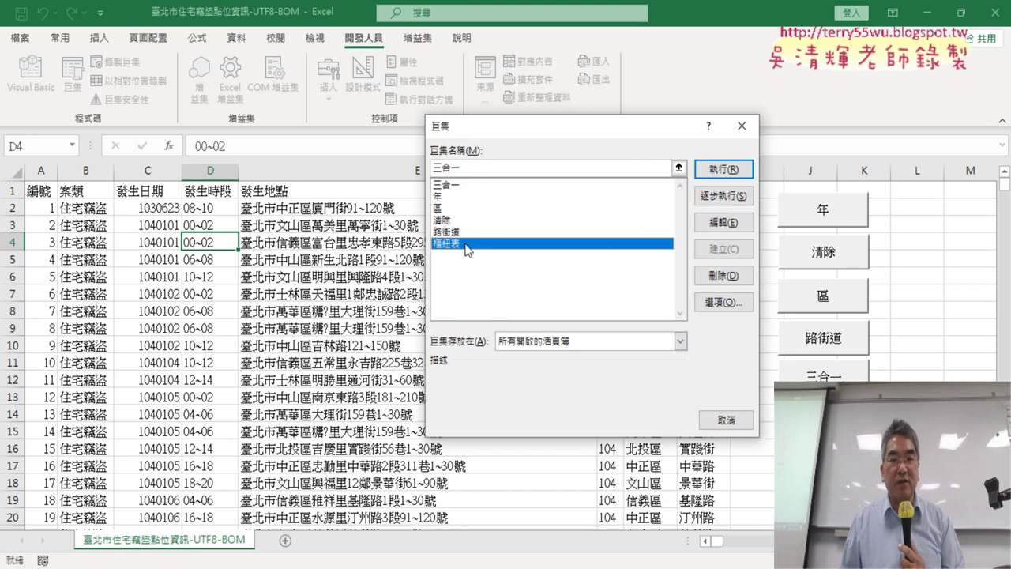
left_click(720, 172)
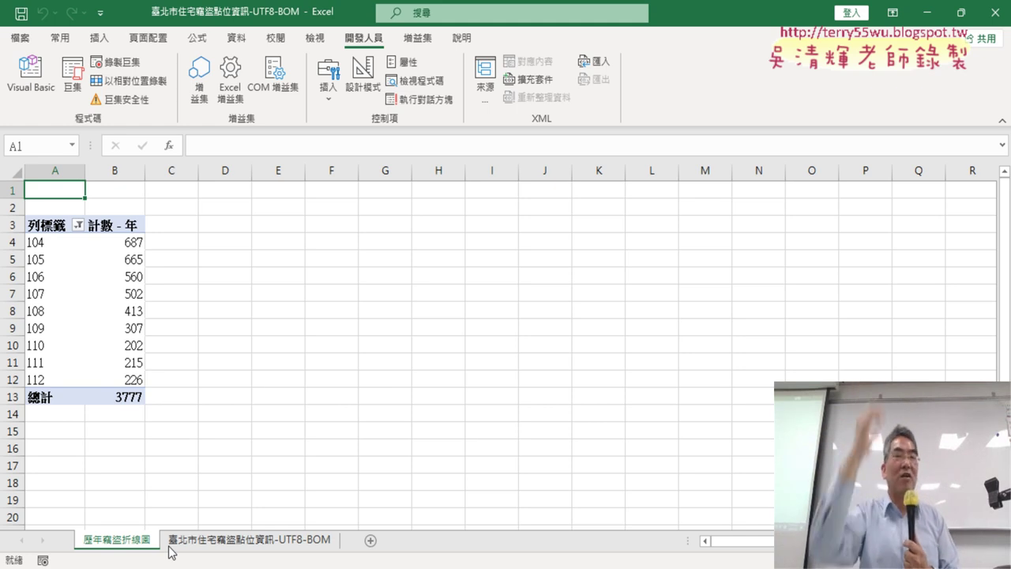
- Preview a Line with Markers pivot chart, then cancel without inserting it
left_click(106, 296)
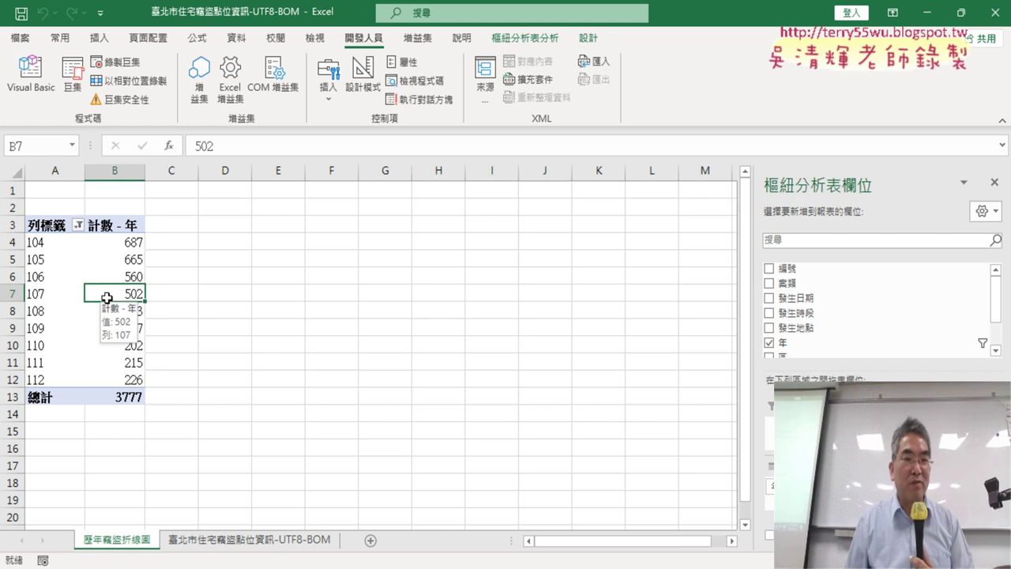
left_click(524, 39)
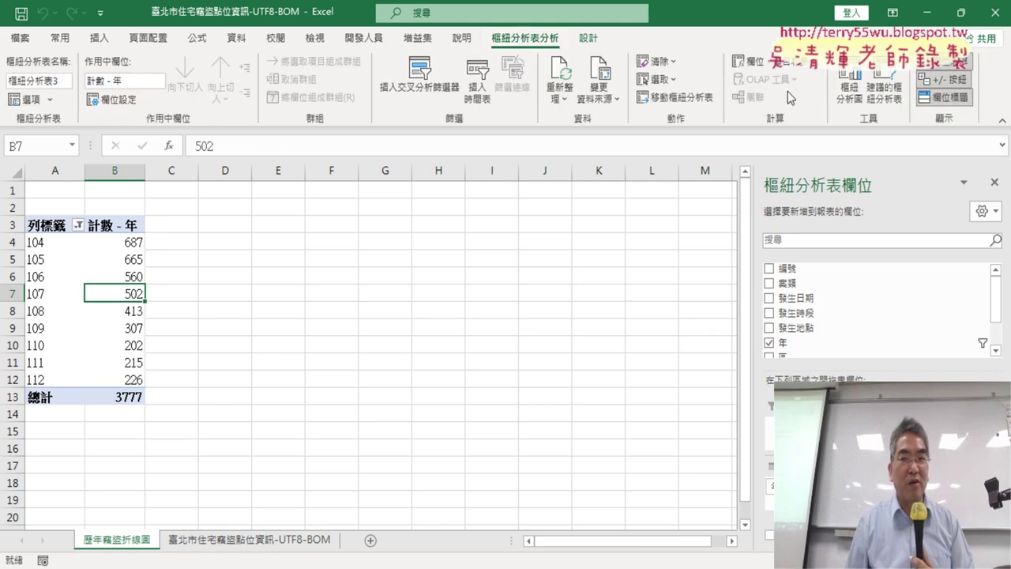
left_click(850, 91)
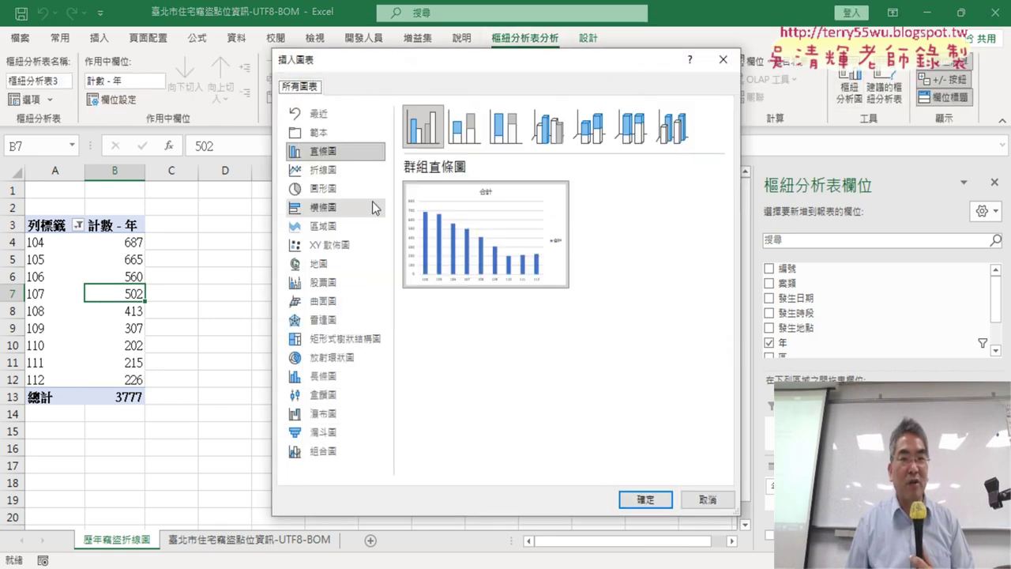
left_click(328, 175)
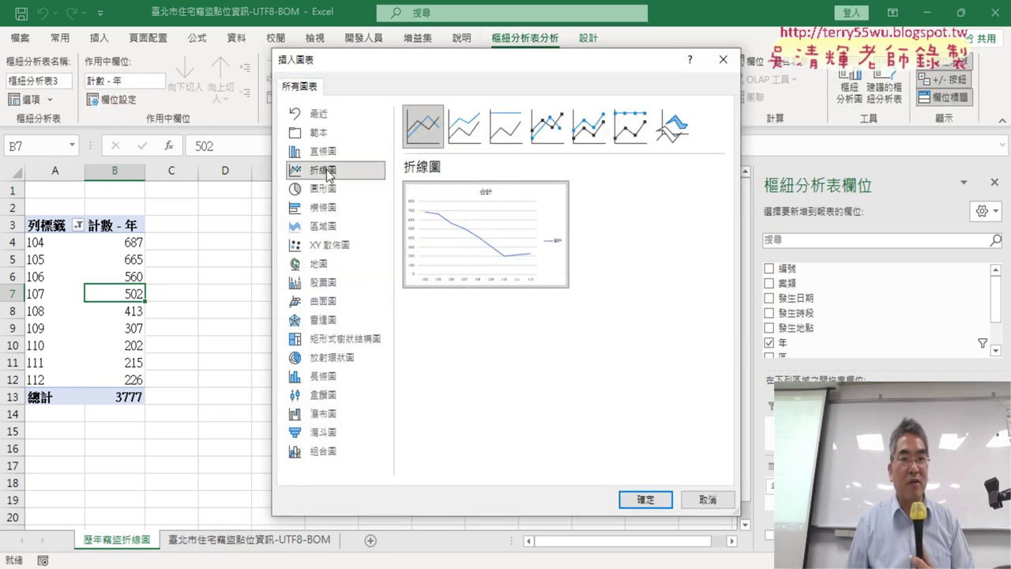
left_click(548, 125)
mouse_move(499, 223)
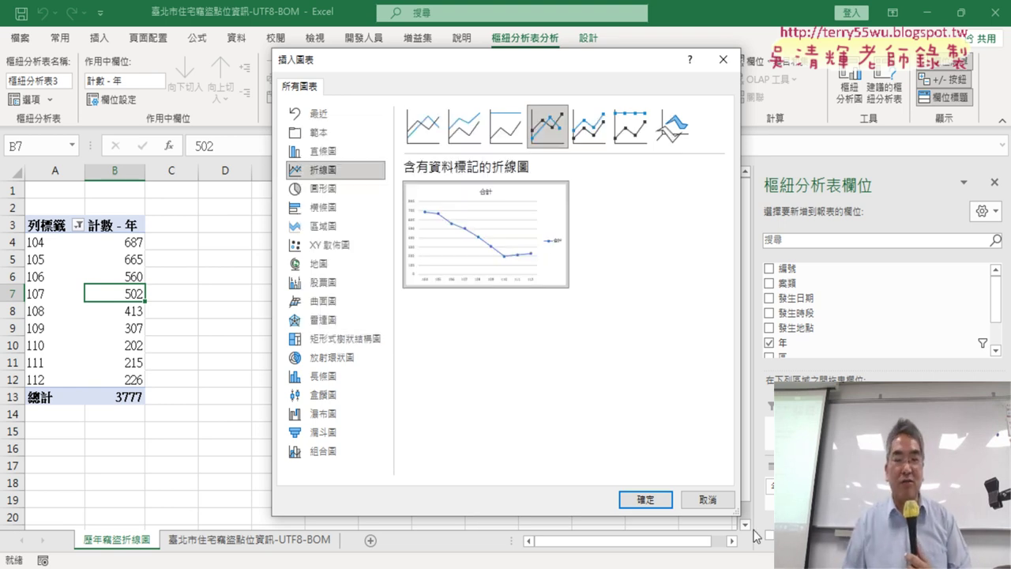
left_click(708, 501)
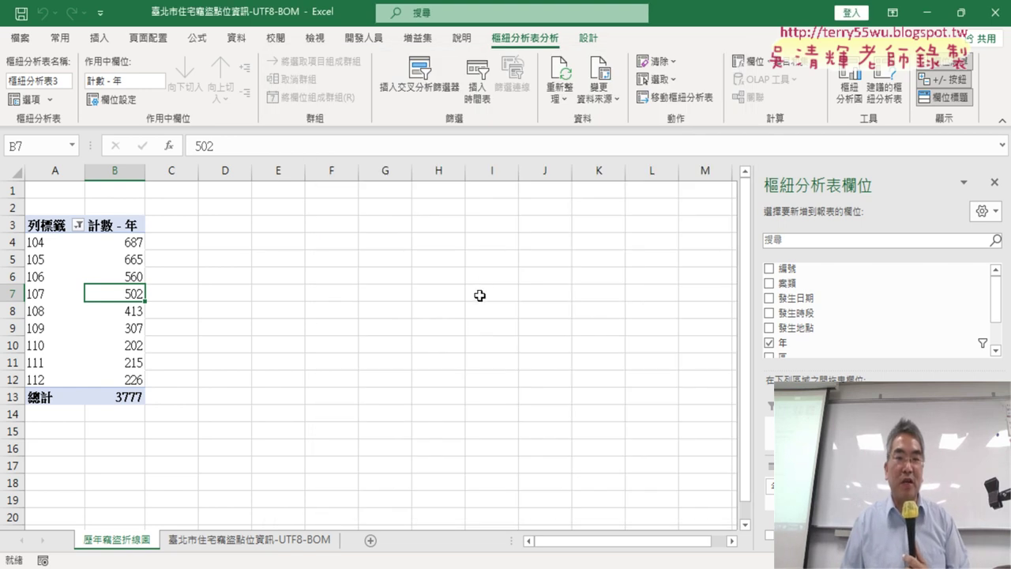
- From cell B7, start a new macro recording and begin typing its name over 巨集3
left_click(416, 316)
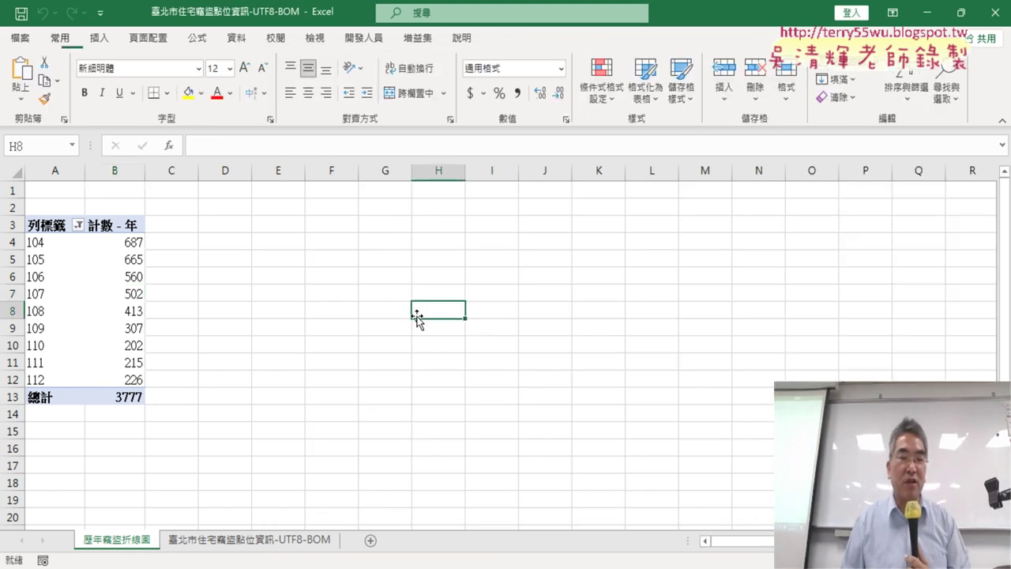
left_click(93, 292)
left_click(136, 287)
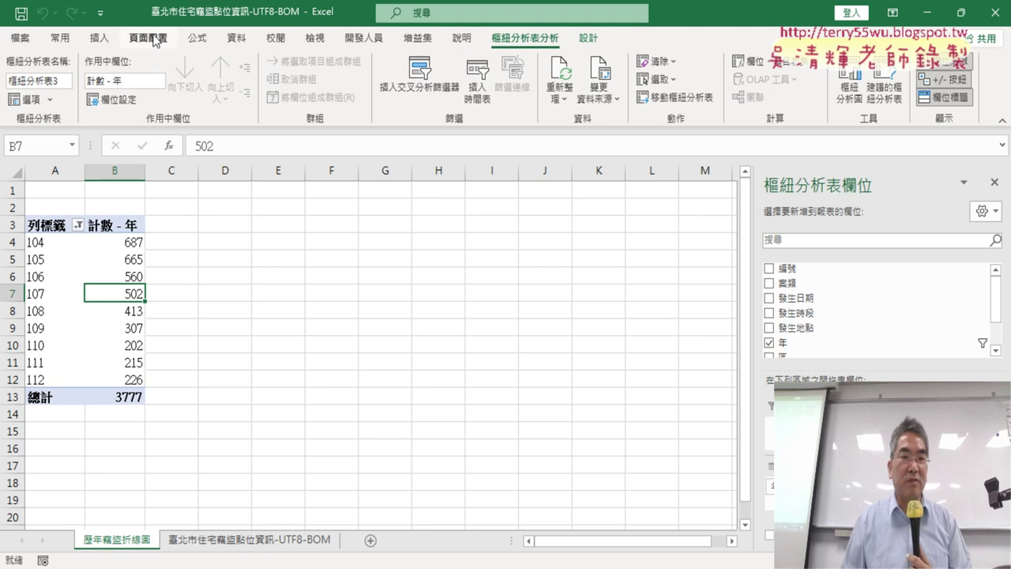
left_click(364, 39)
left_click(126, 62)
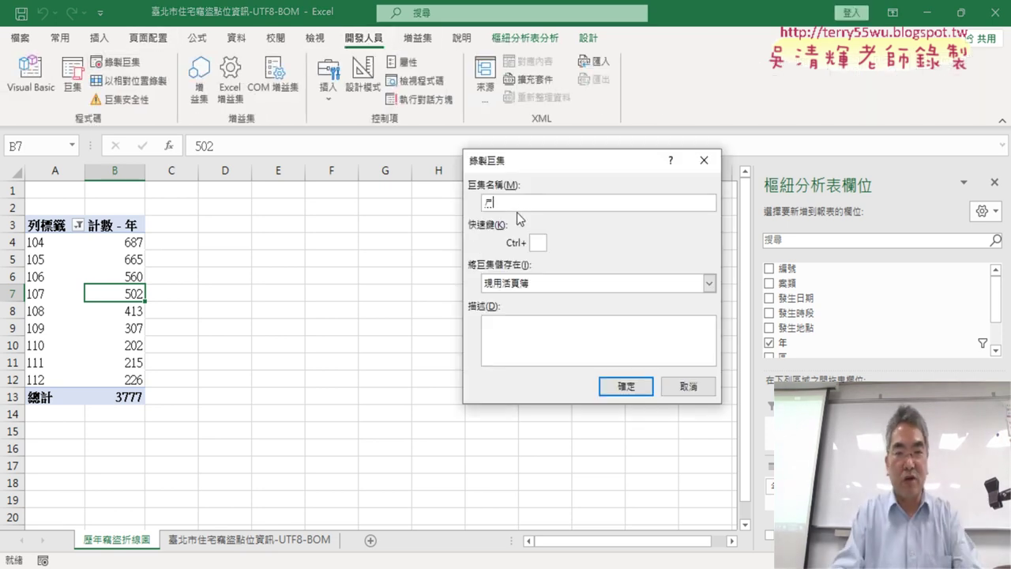
type("ㄕ")
type("樞")
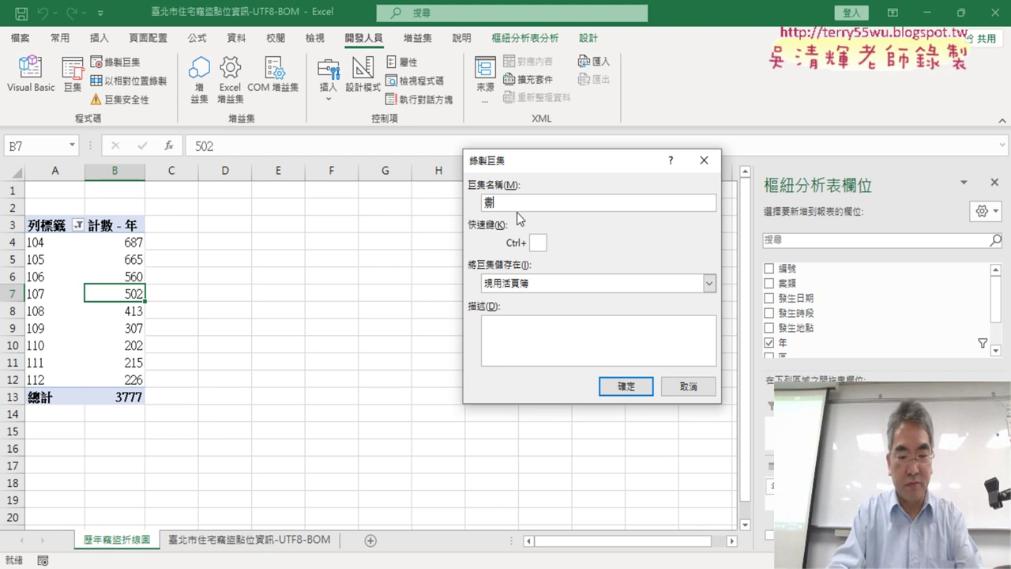
type("紐ㄊㄨ")
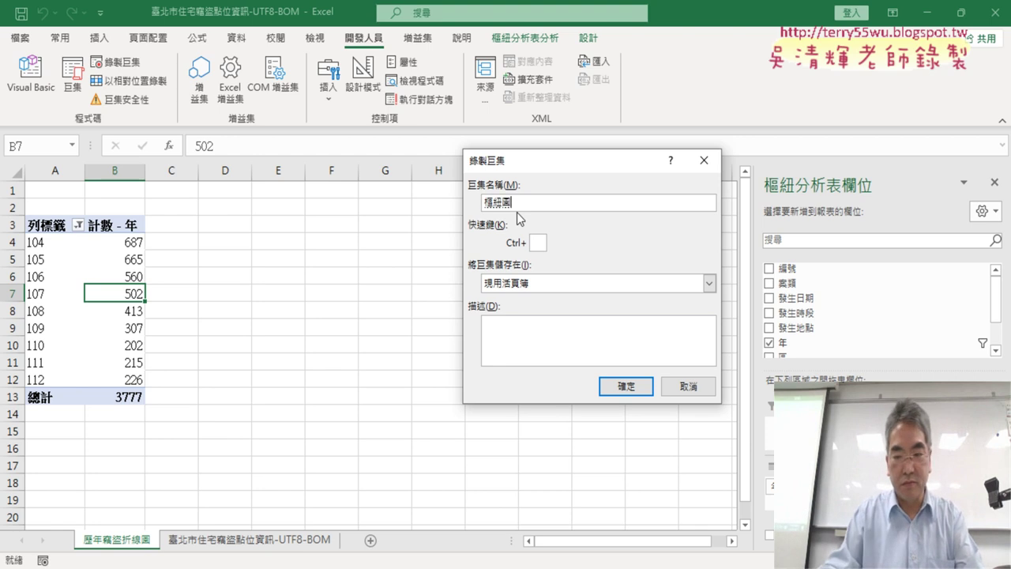
- Begin recording 樞紐圖 and insert a Line with Markers pivot chart of the 104–112 counts
left_click(642, 385)
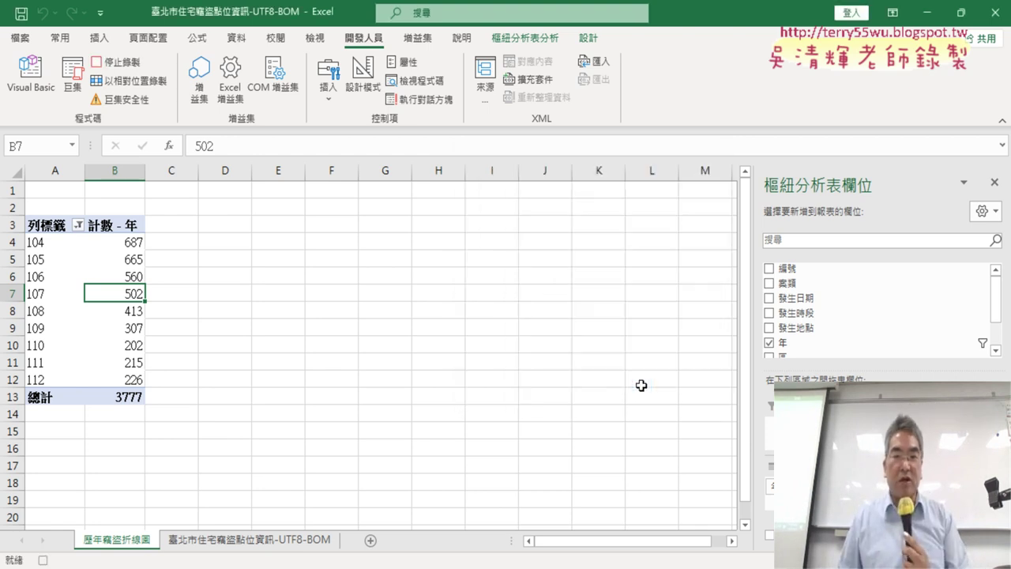
left_click(524, 38)
left_click(845, 93)
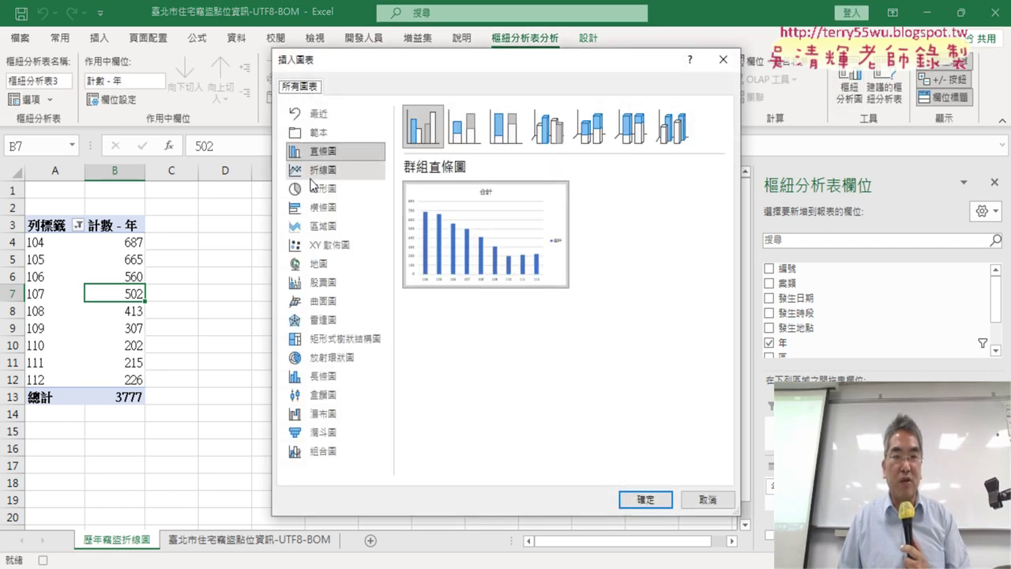
left_click(322, 169)
left_click(549, 133)
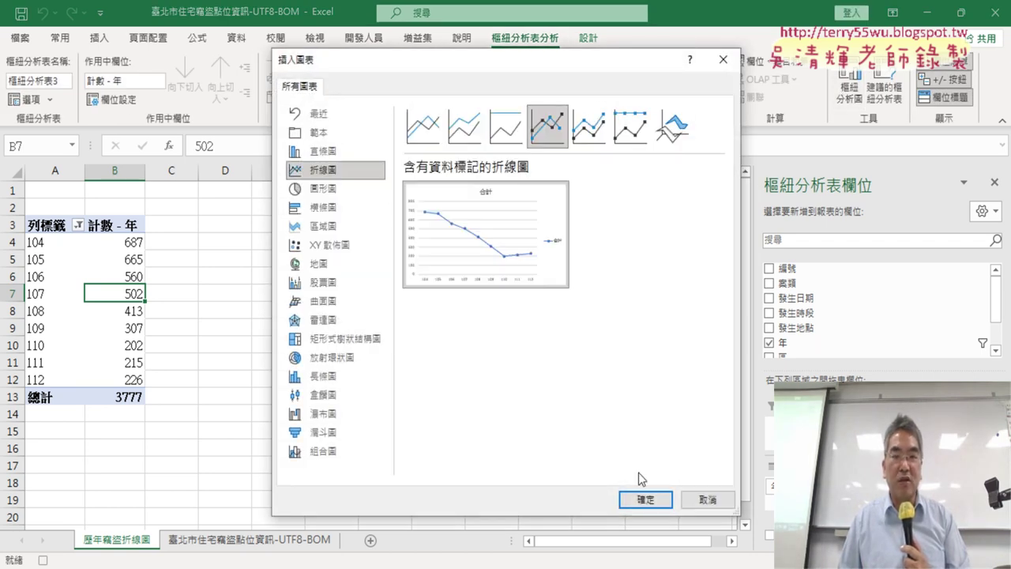
left_click(646, 499)
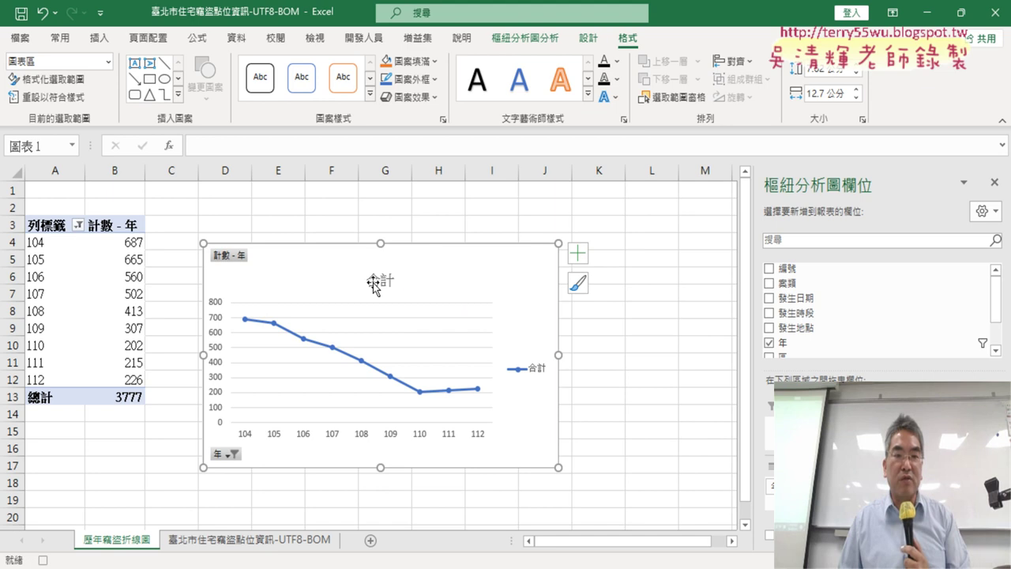
- Retitle the chart 歷年竊盜折線圖 and make the title red, 20-point text
left_click(374, 282)
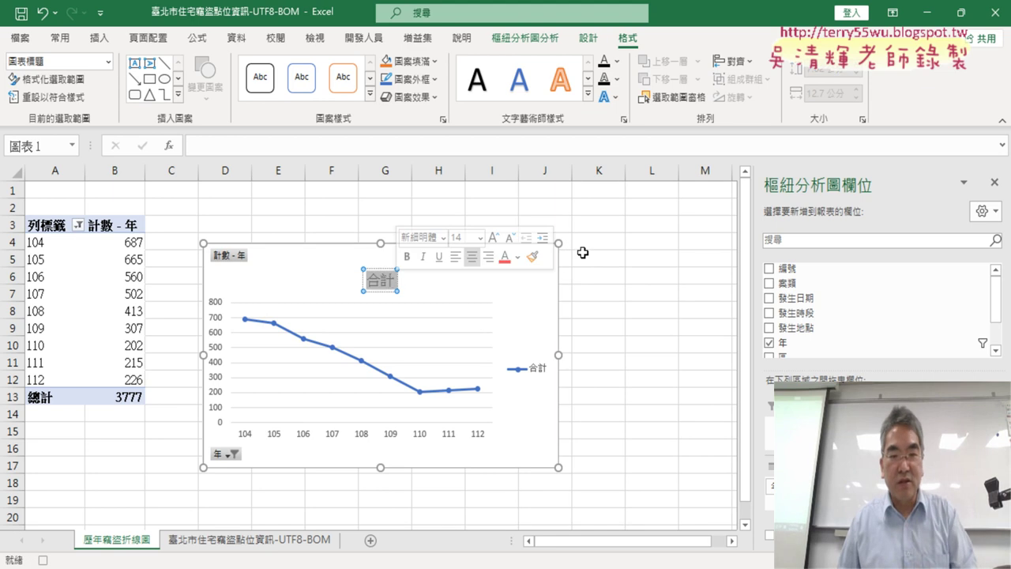
type("ㄌㄧ")
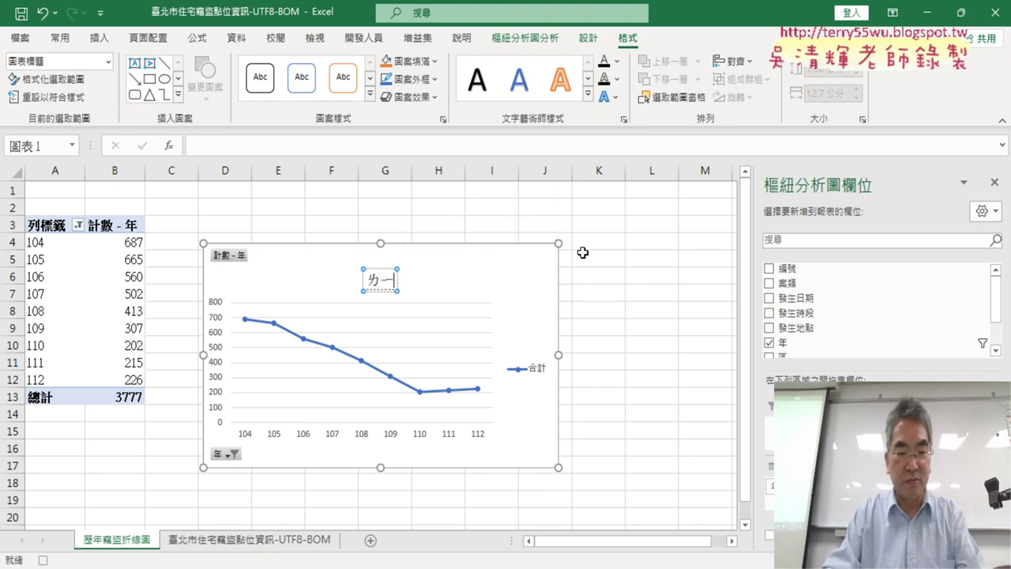
type("歷年切ㄉㄠ")
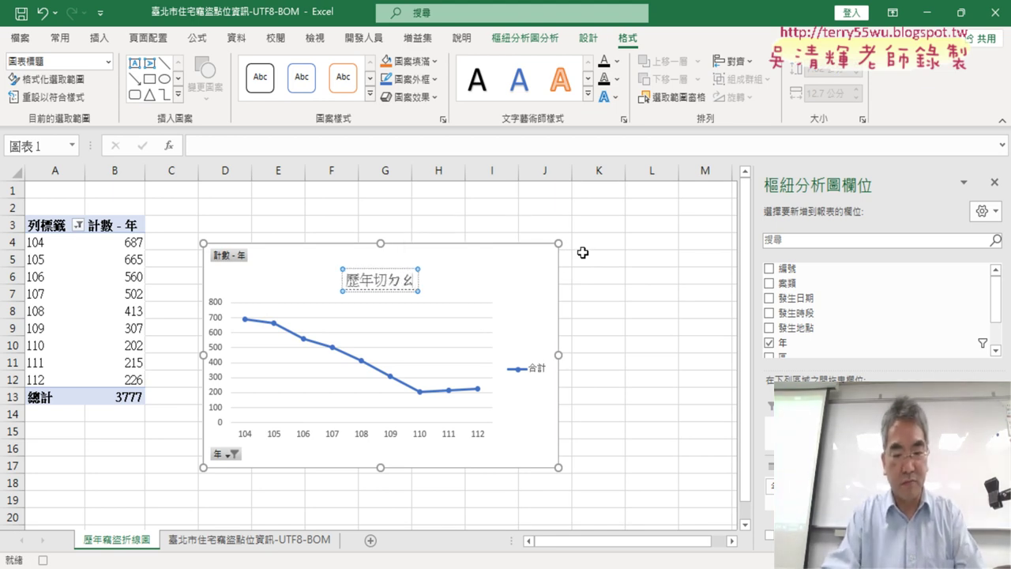
type("竊盜折現")
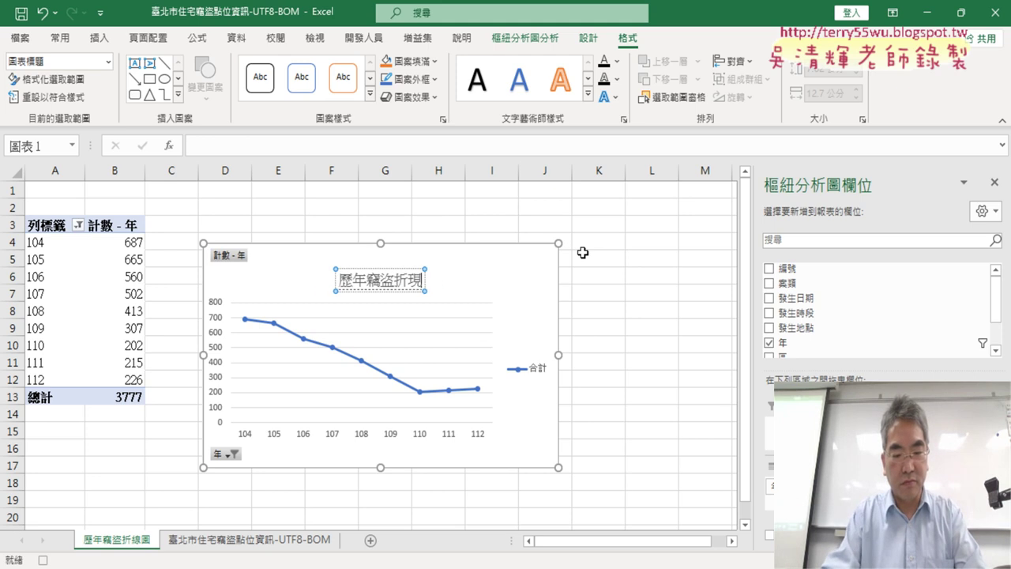
type("圖")
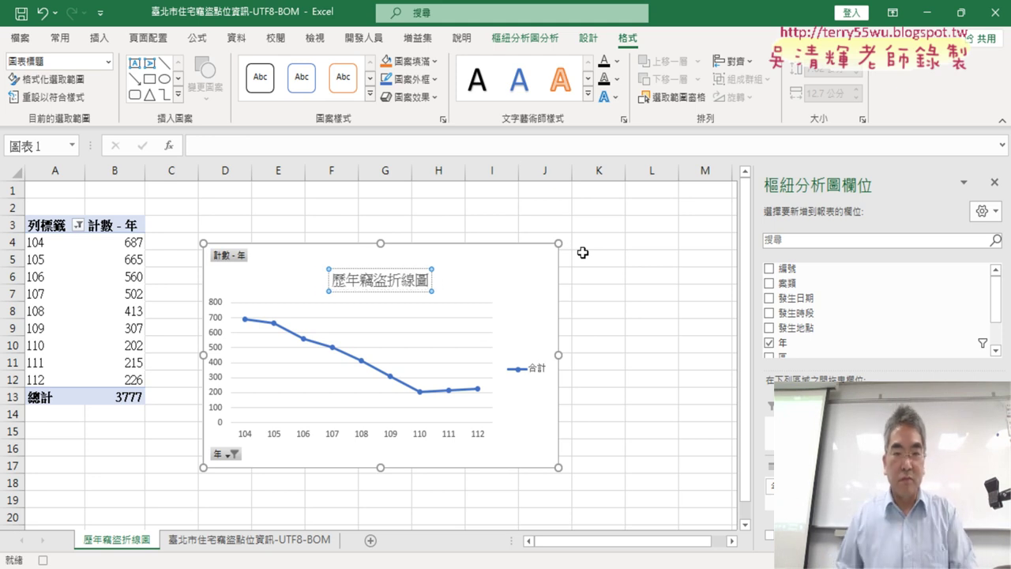
left_click(388, 271)
left_click(60, 38)
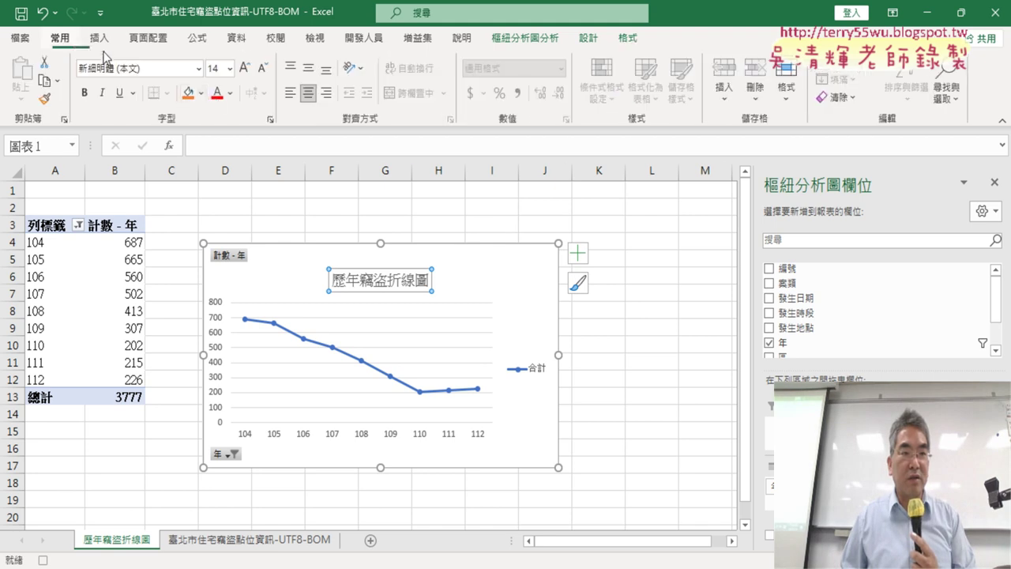
left_click(217, 92)
left_click(229, 69)
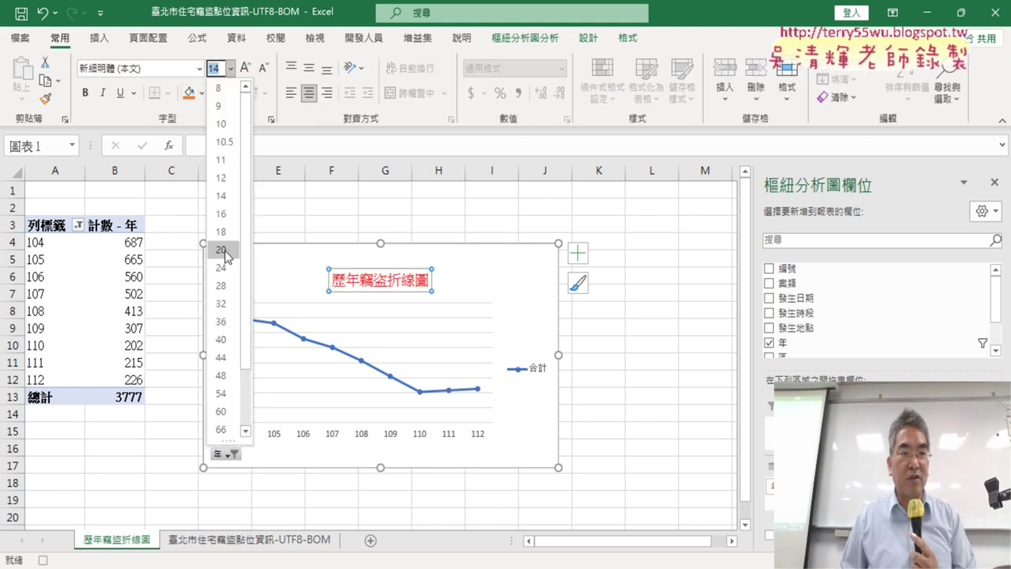
left_click(222, 250)
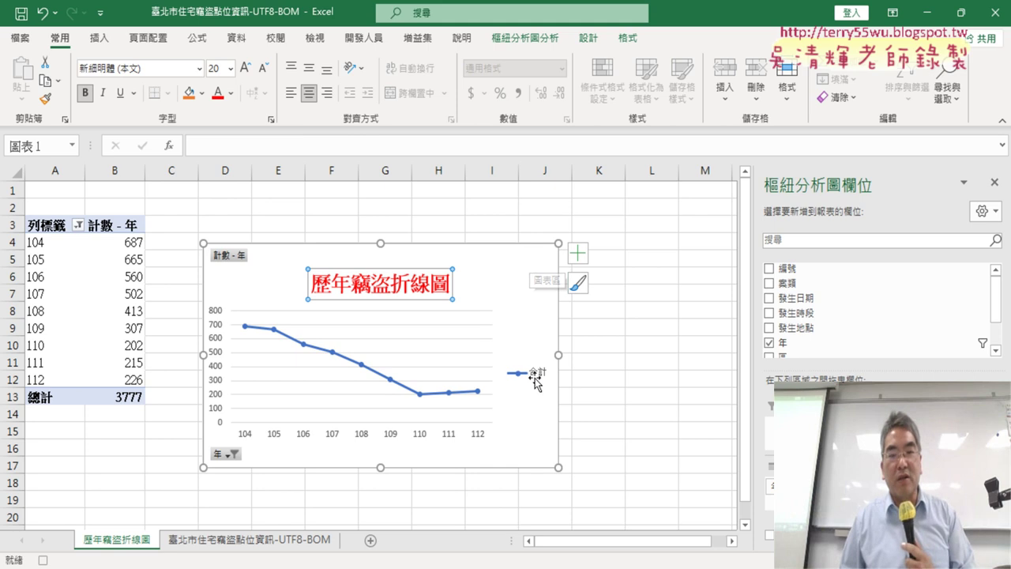
- Remove the legend from the chart
left_click(578, 253)
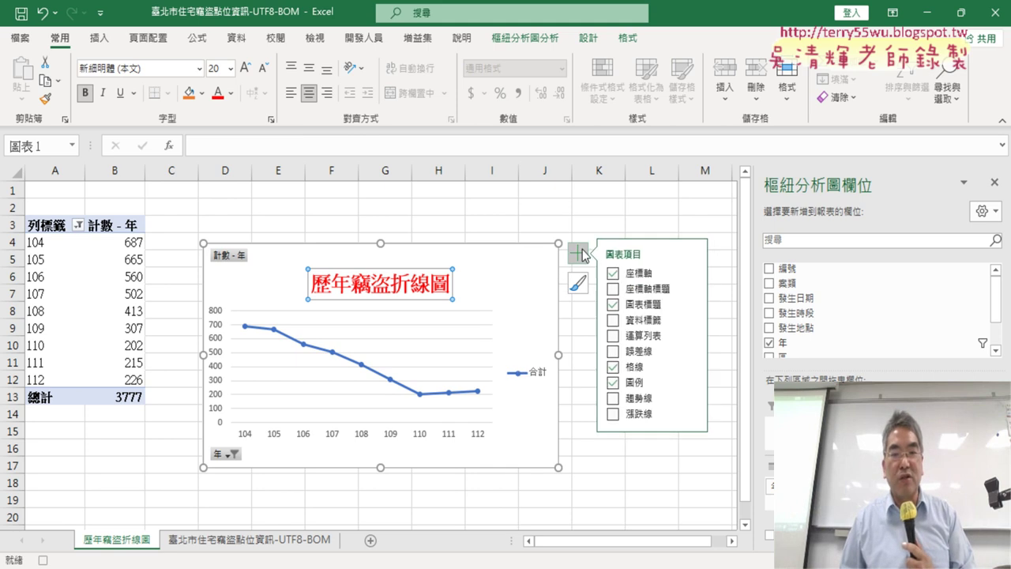
left_click(614, 383)
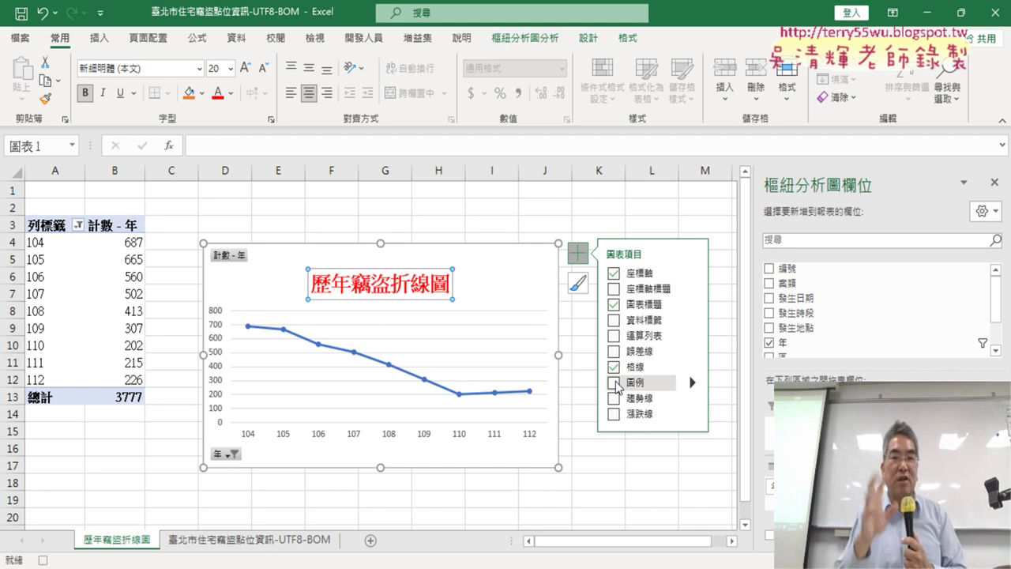
left_click(366, 43)
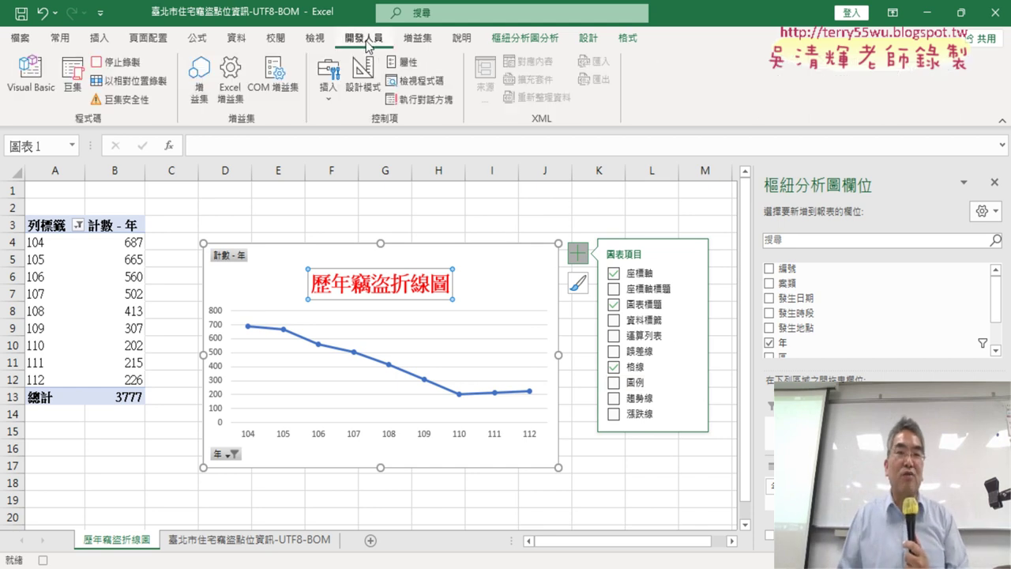
- Stop recording the 樞紐圖 macro and delete the chart to test it
left_click(123, 65)
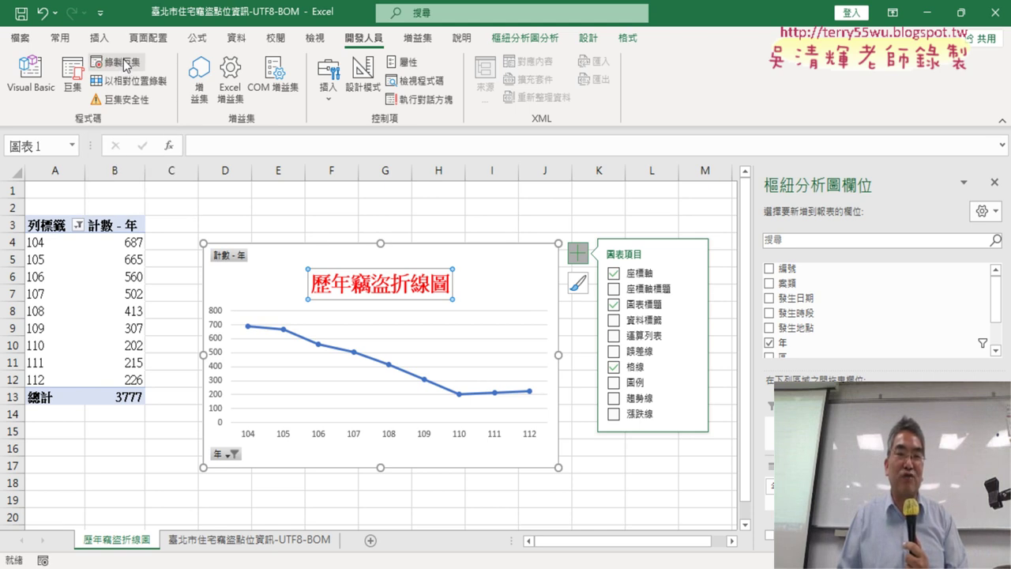
left_click(347, 253)
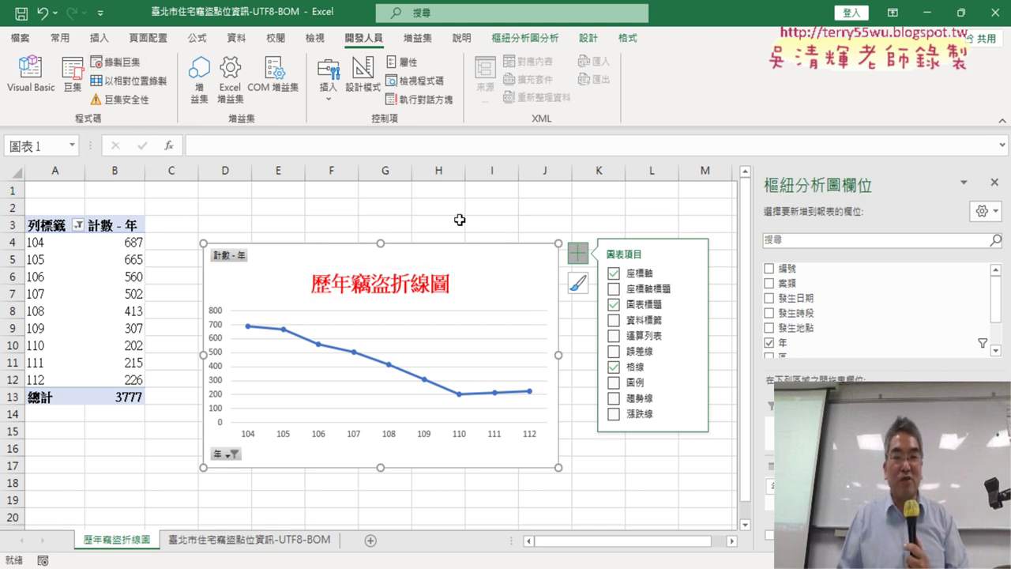
key("Delete")
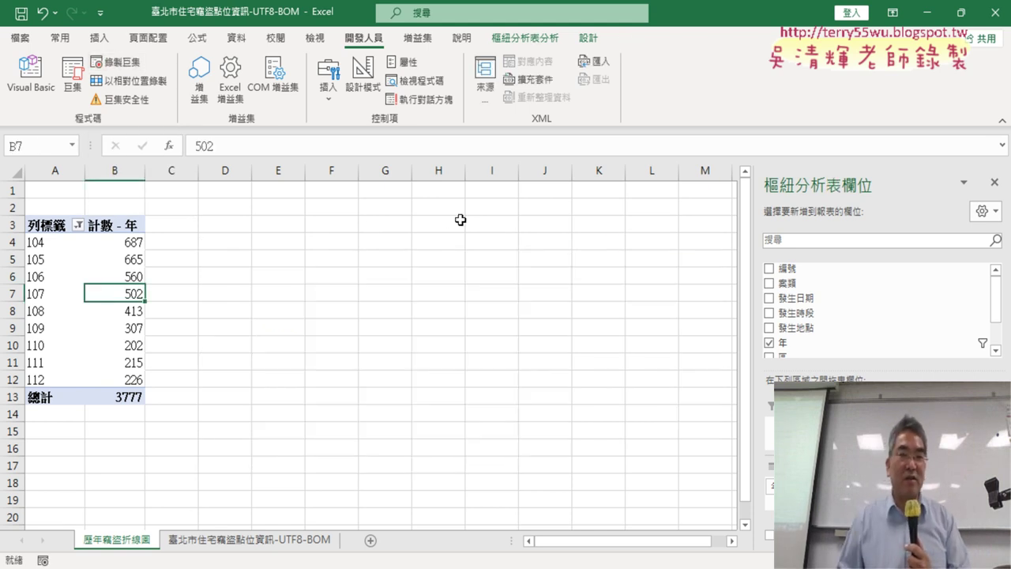
- Run 樞紐圖 to rebuild the red-titled 歷年竊盜折線圖 chart, then open the VBA editor
left_click(74, 82)
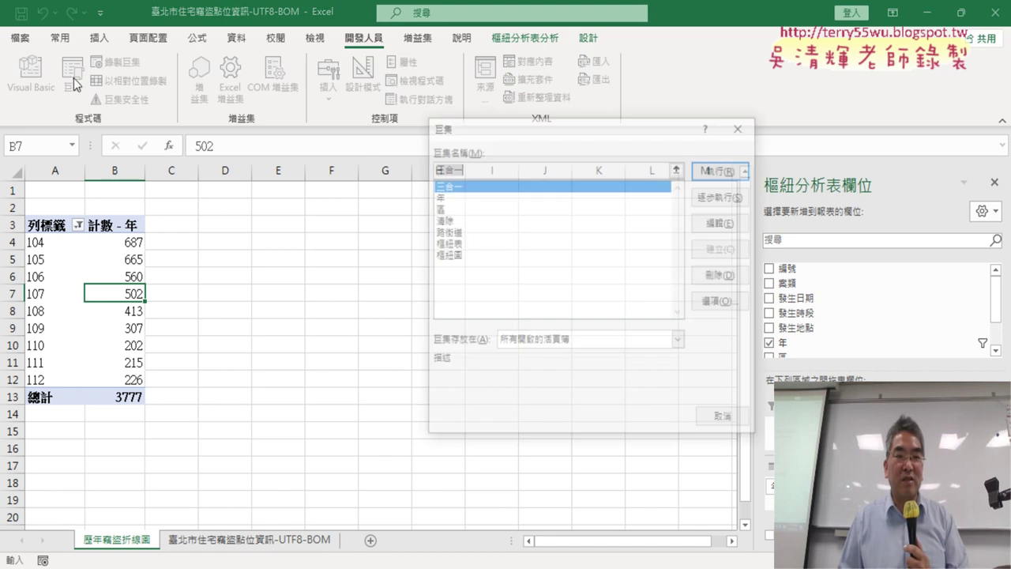
left_click(446, 255)
left_click(723, 171)
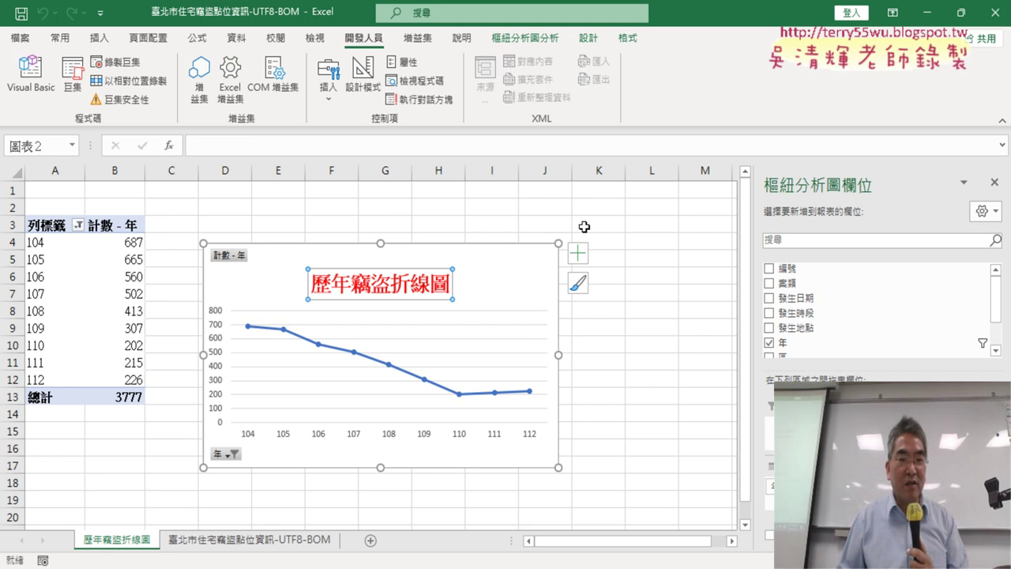
left_click_drag(312, 284, 464, 286)
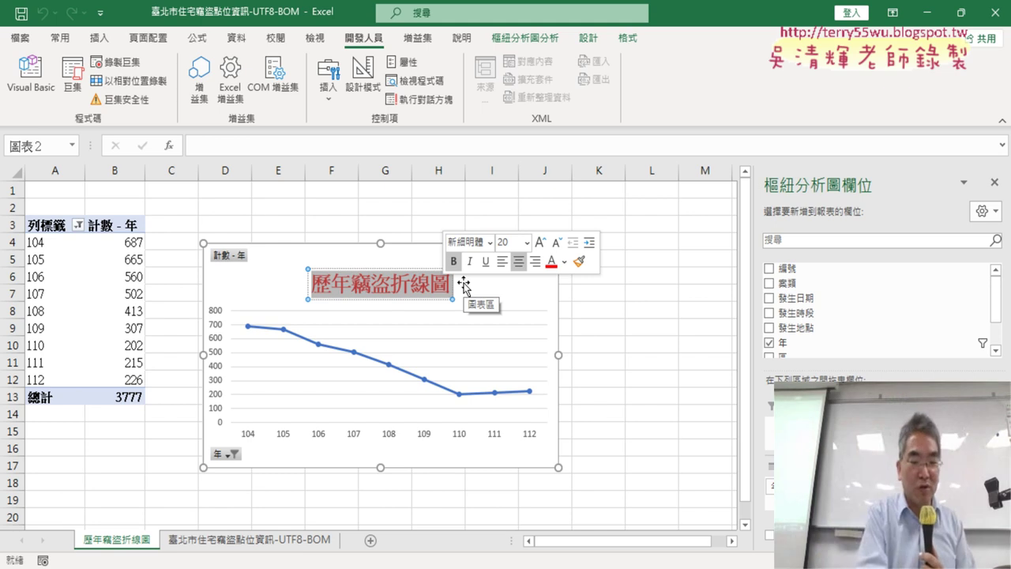
left_click(630, 276)
left_click(31, 76)
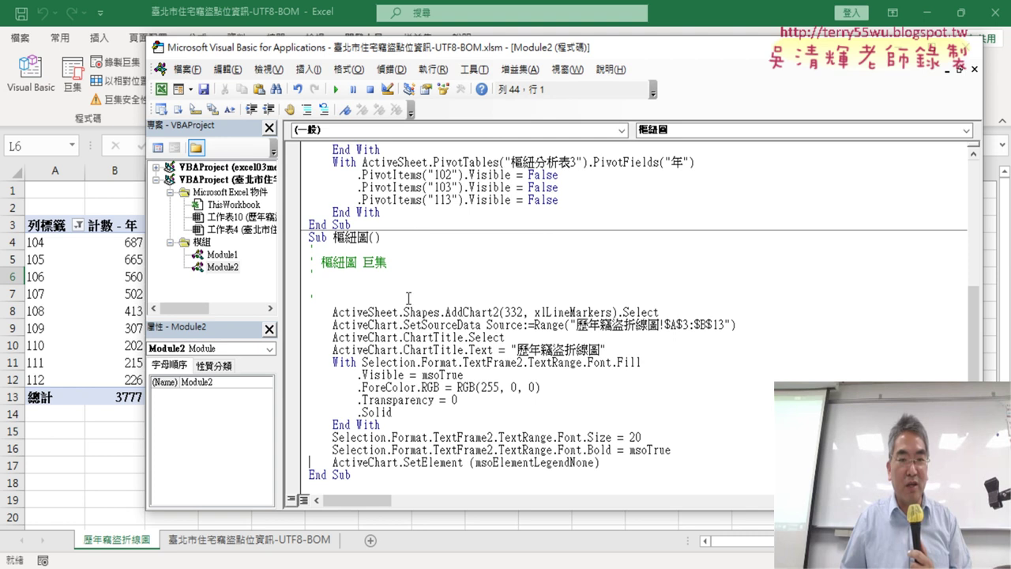
- Open Module1 and type Sub 歷年竊盜折線圖 below the 三合一 procedure
double_click(225, 255)
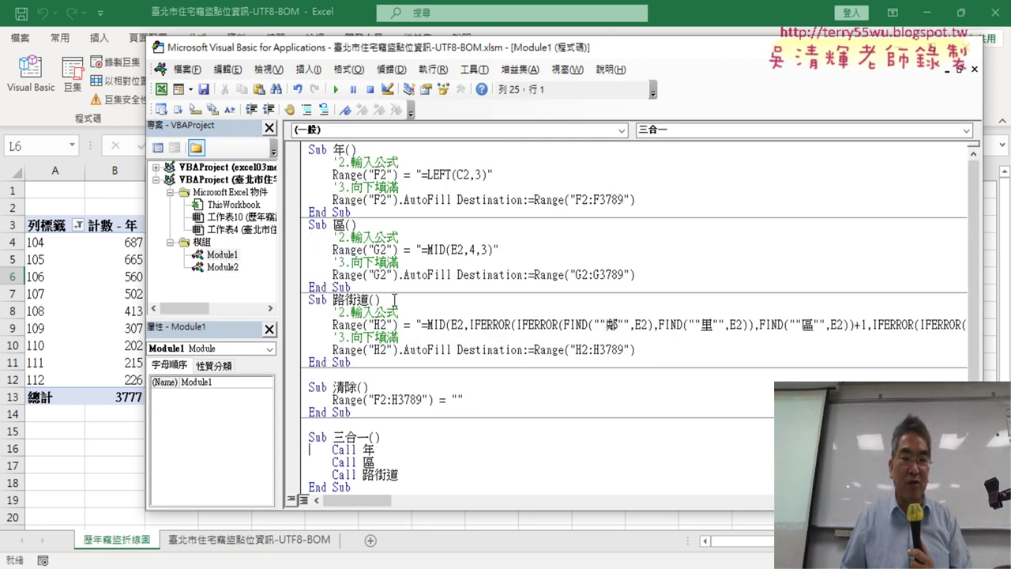
scroll(394, 300, "down", 1)
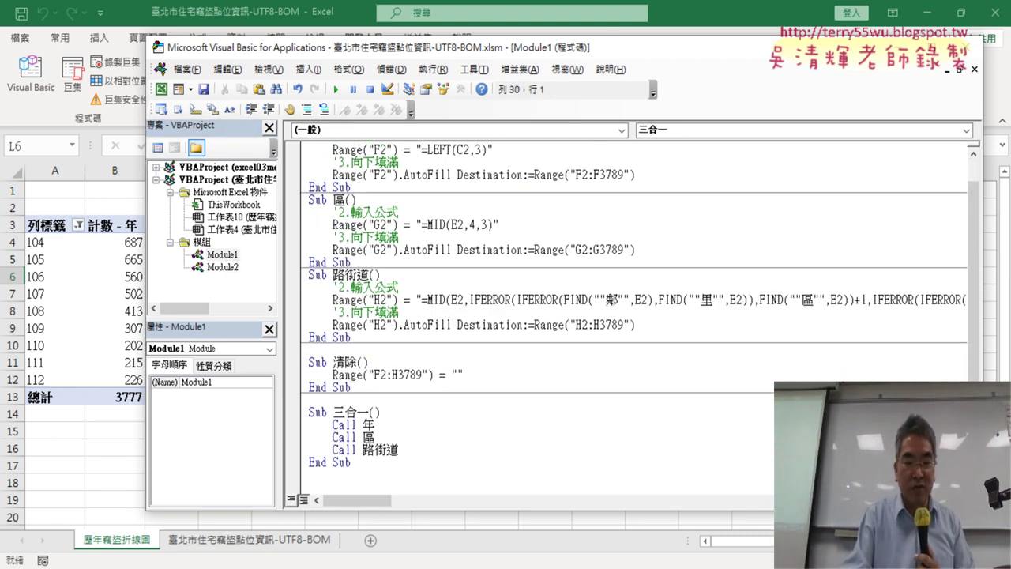
key("Down")
key("Down")
key("Down")
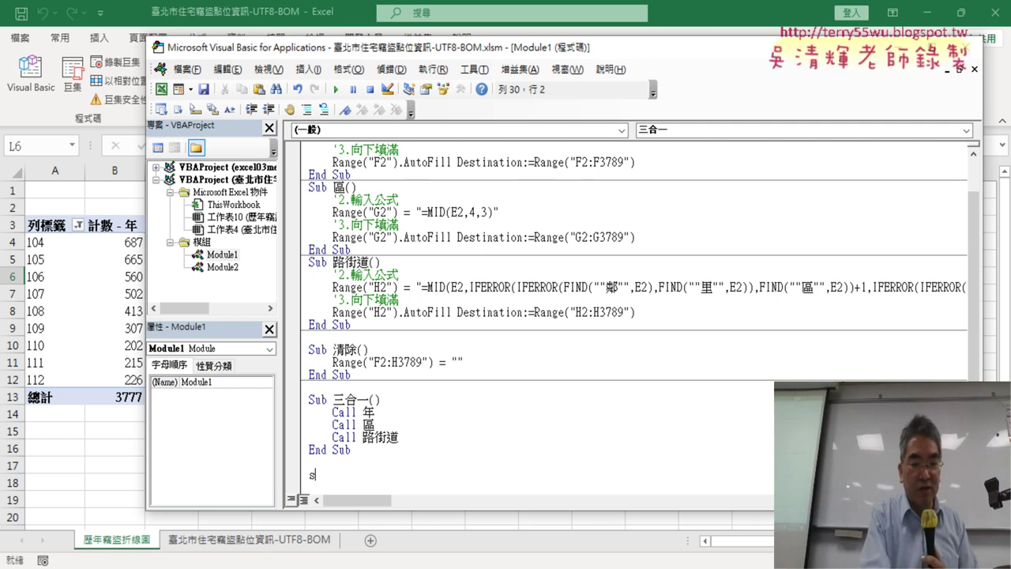
type("ub ")
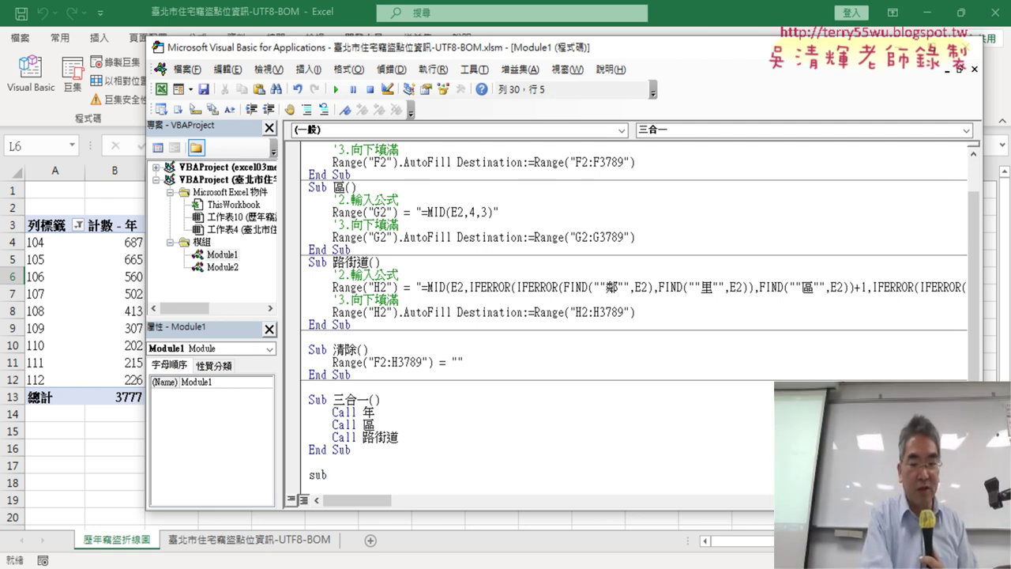
type("歷年竊盜折線圖")
key("Return")
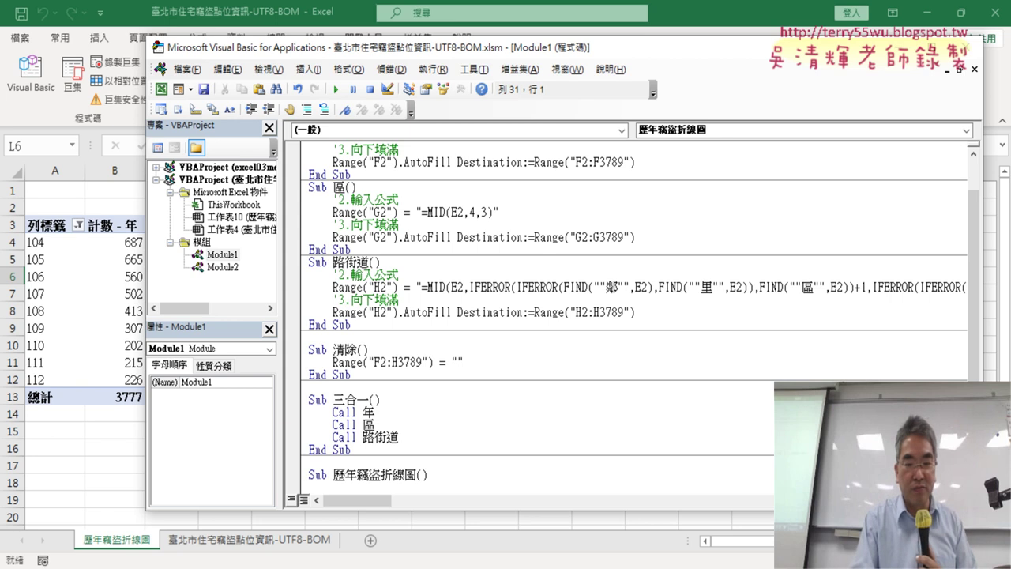
key("Return")
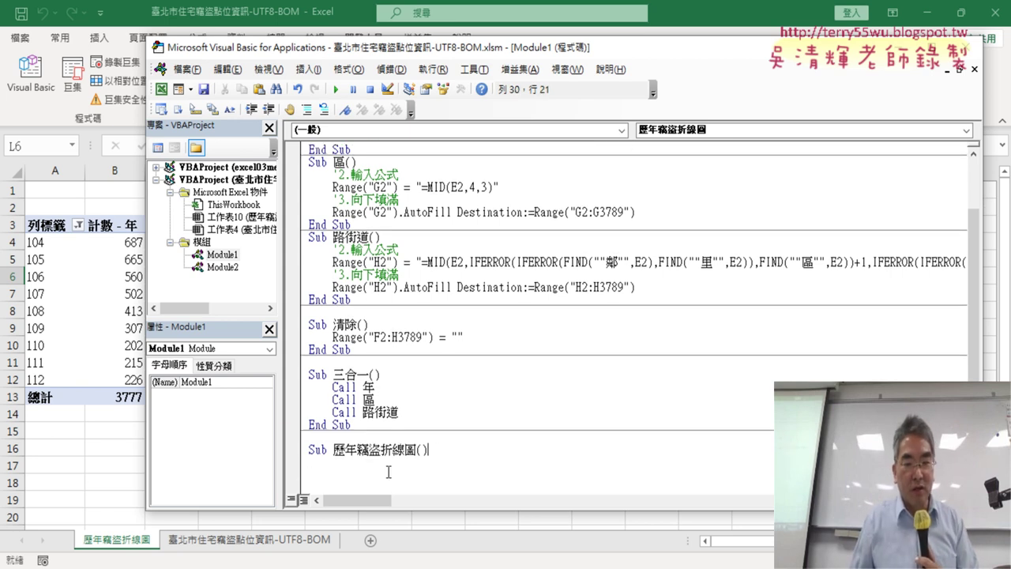
- Add End Sub and the lines Call 樞紐表 and Call 樞紐圖 inside the procedure
left_click_drag(352, 424, 305, 425)
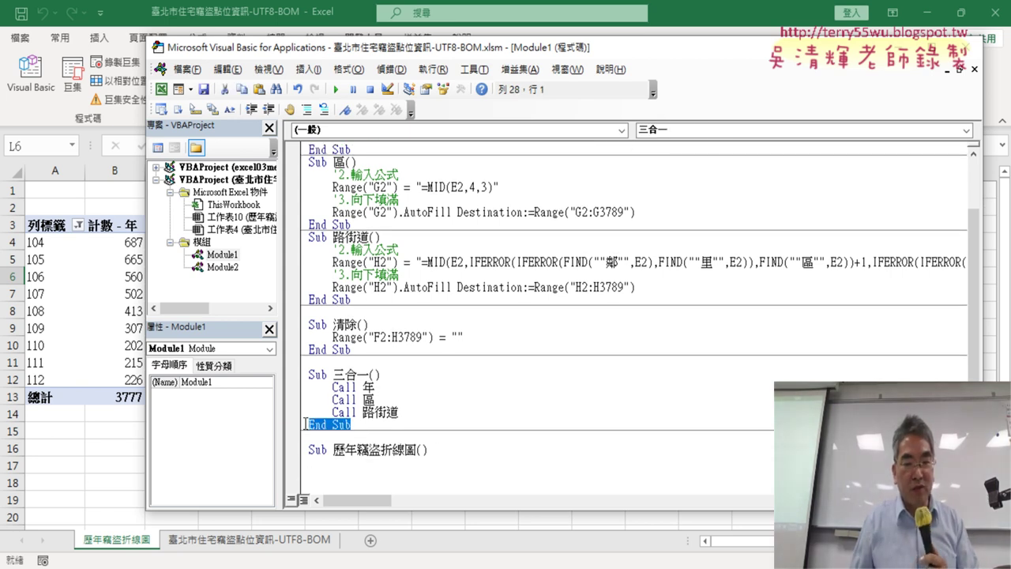
key("ctrl+c")
left_click(322, 487)
key("ctrl+v")
key("Up")
key("Tab")
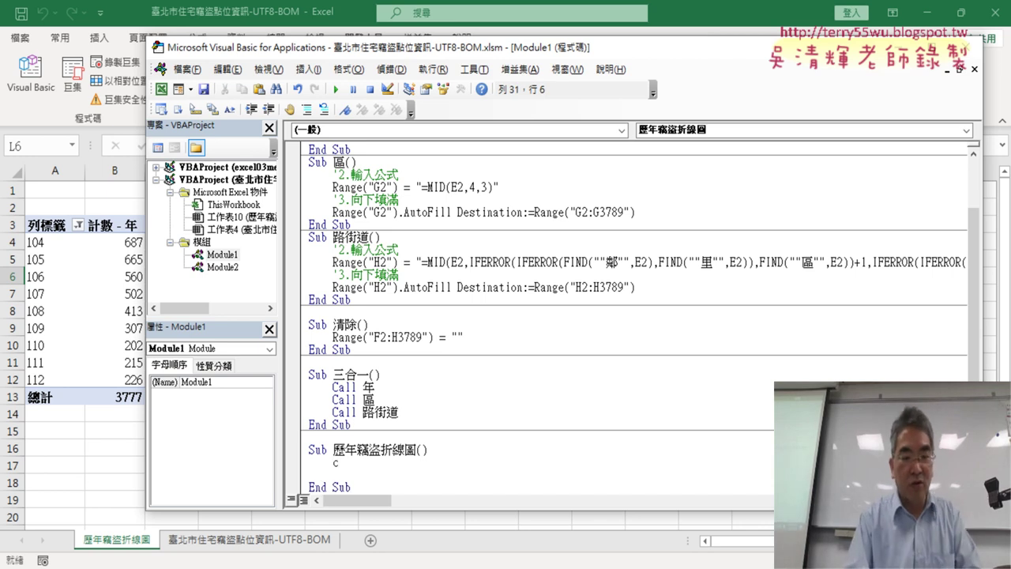
type("c")
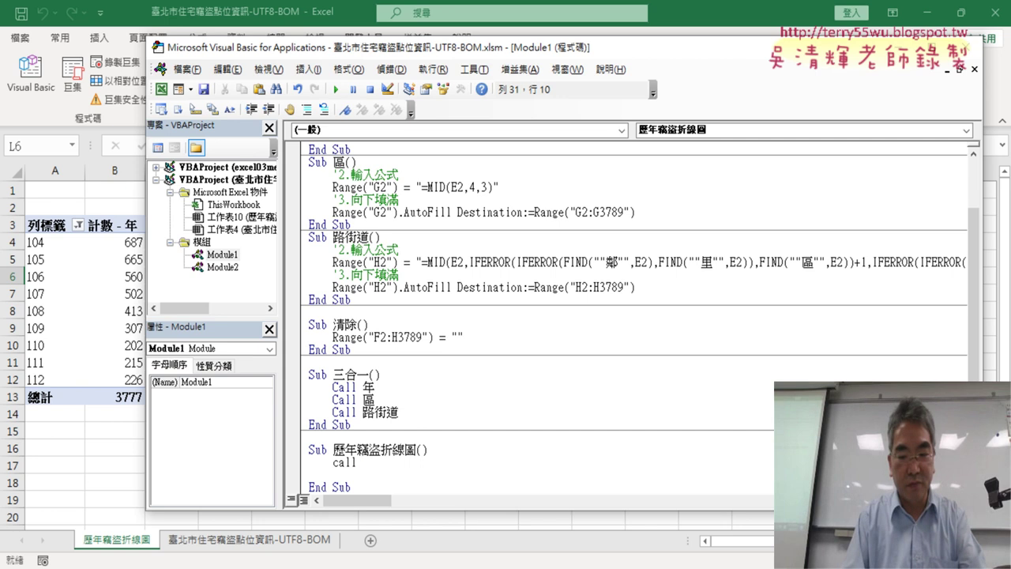
key("BackSpace")
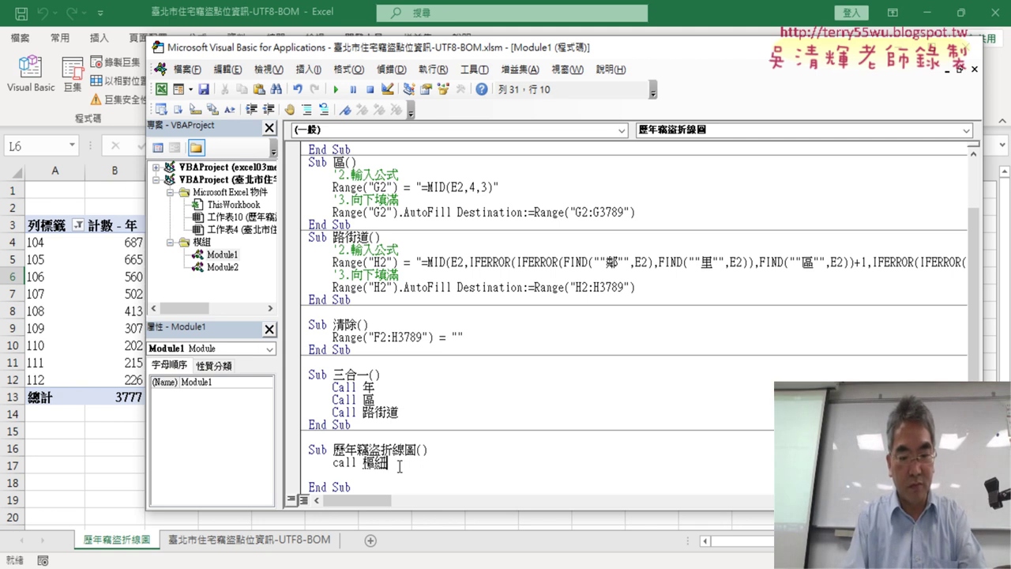
type("表")
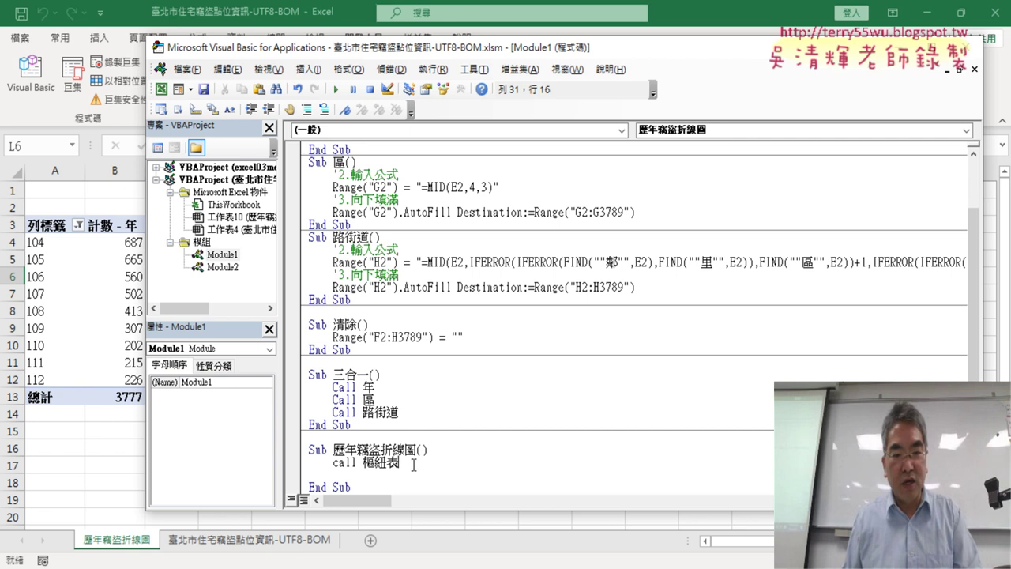
mouse_move(399, 463)
left_mouse_down()
mouse_move(334, 464)
mouse_move(336, 474)
left_mouse_up()
key("Tab")
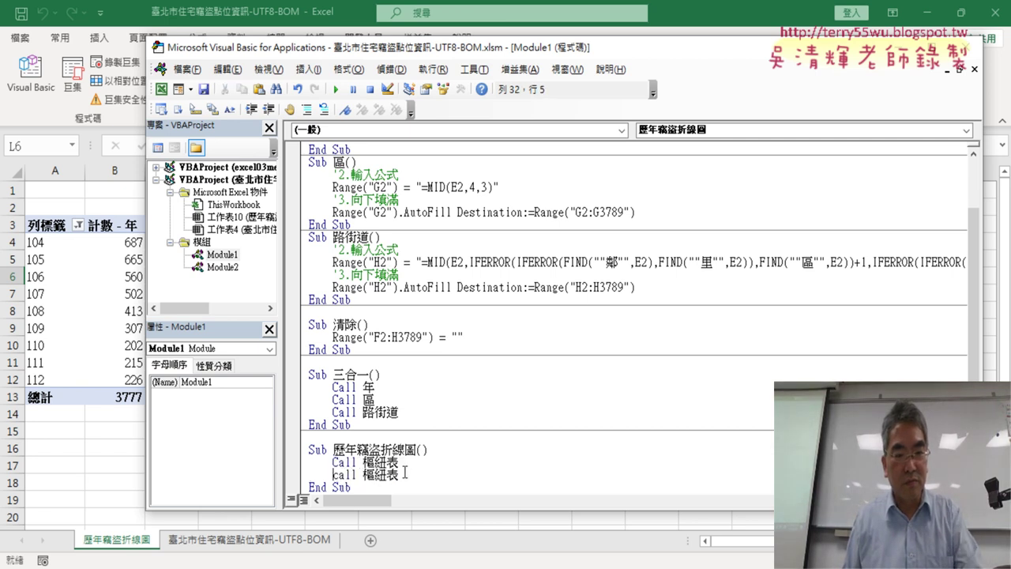
left_click_drag(399, 476, 385, 477)
type("去")
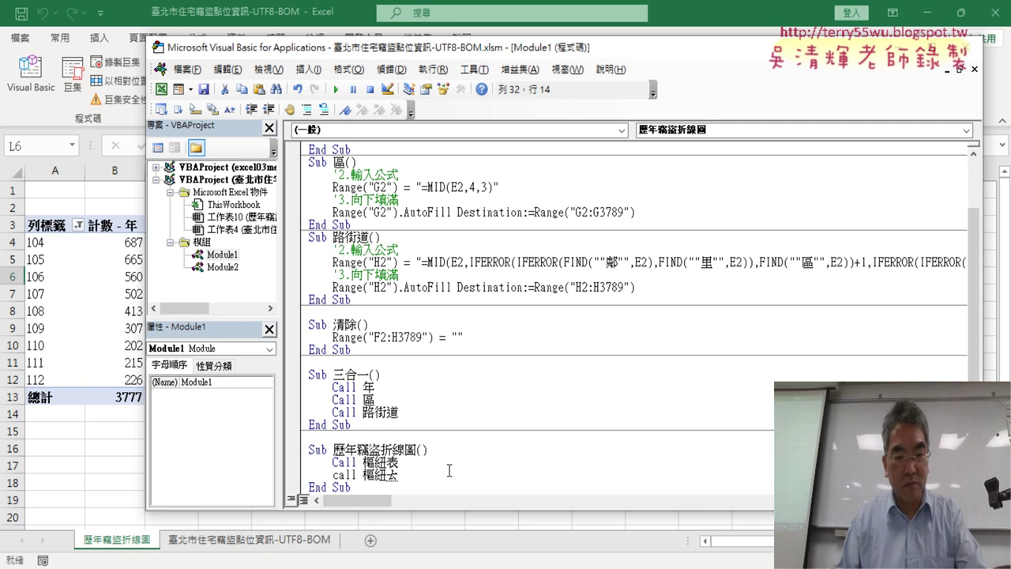
type("圖")
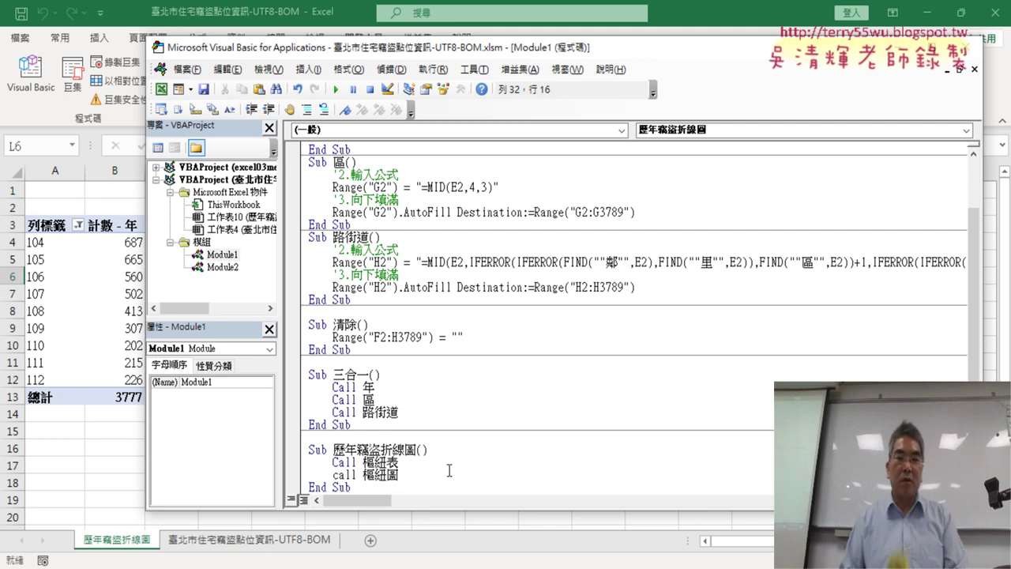
left_click(436, 363)
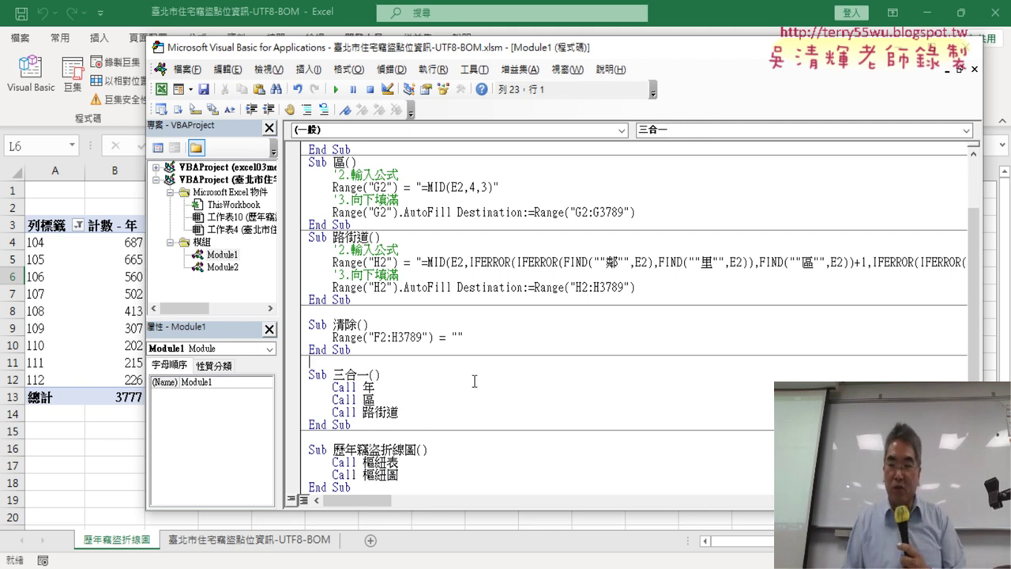
- Review the finished 歷年竊盜折線圖 procedure's calls and return to Excel's chart sheet
scroll(423, 465, "down", 1)
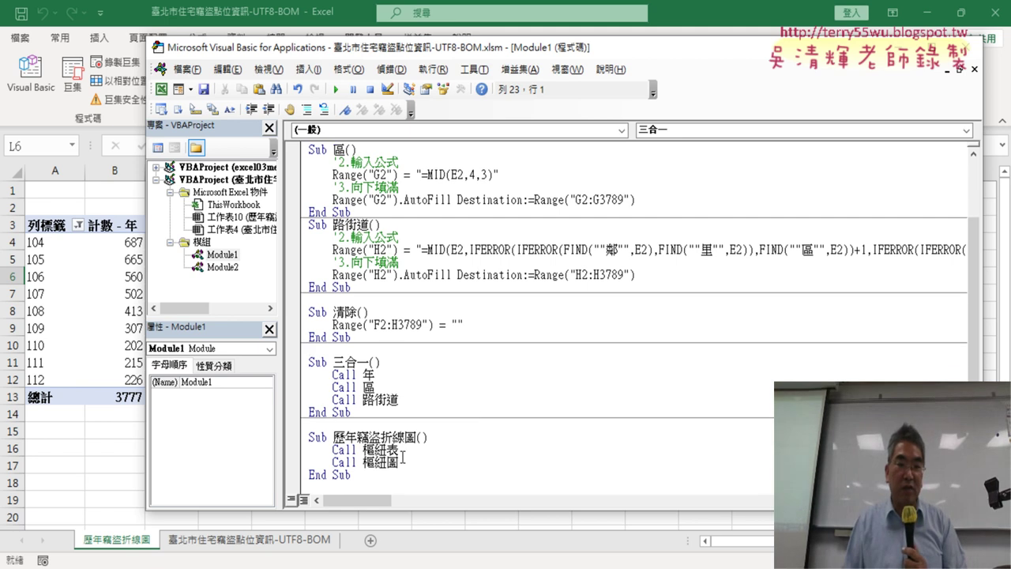
left_click_drag(400, 451, 328, 450)
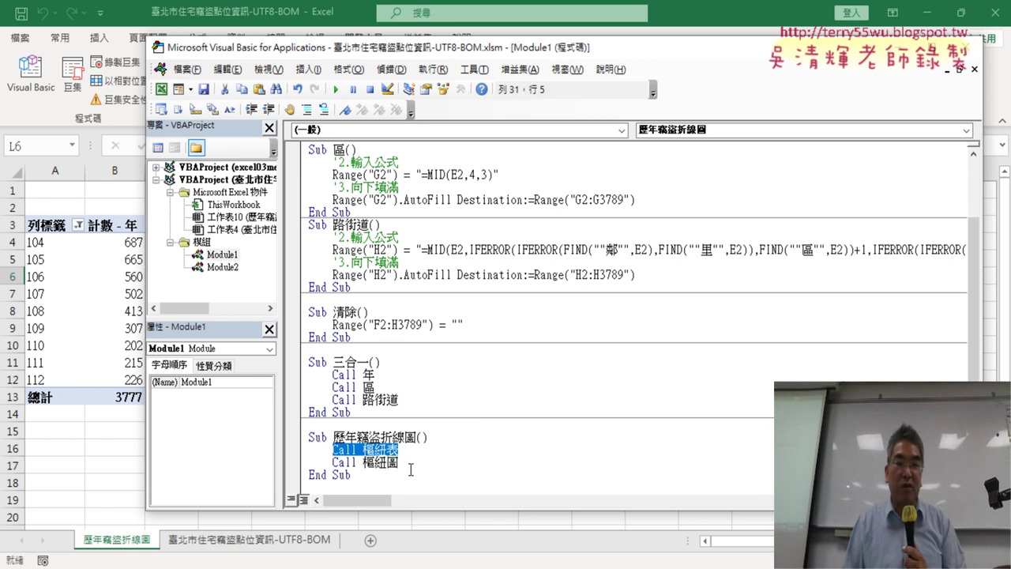
left_click_drag(399, 462, 338, 462)
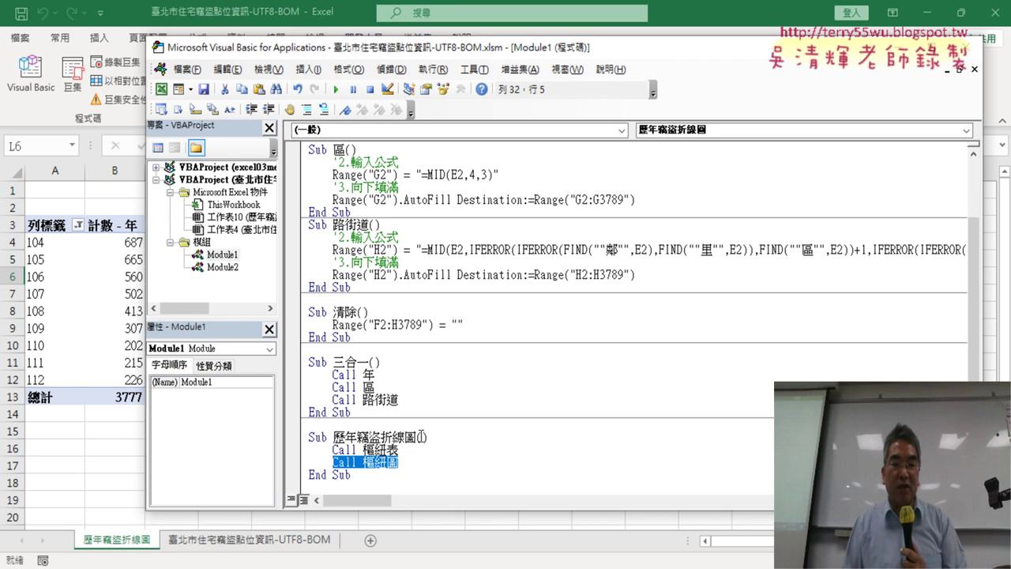
left_click_drag(425, 437, 333, 437)
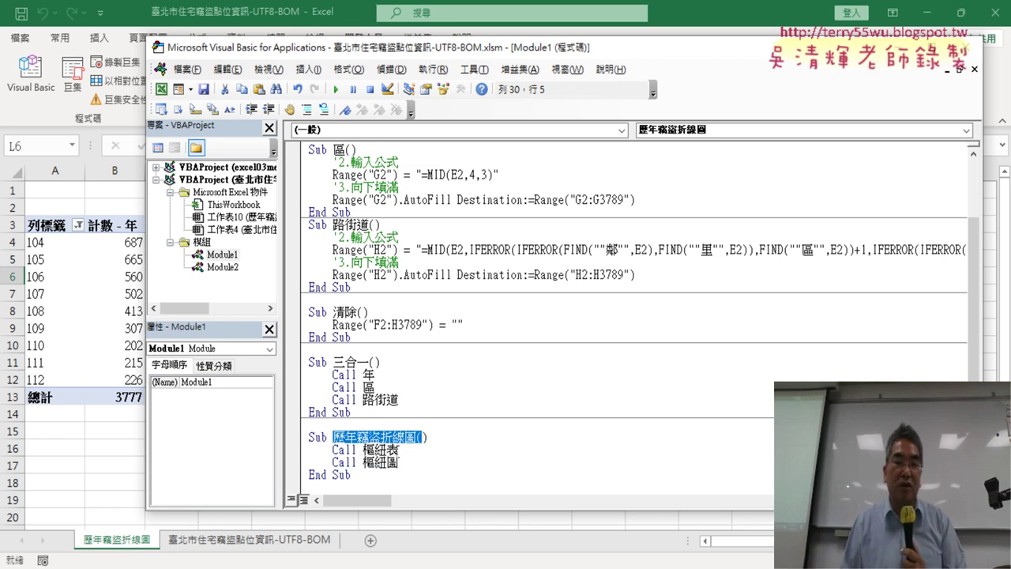
right_click(100, 545)
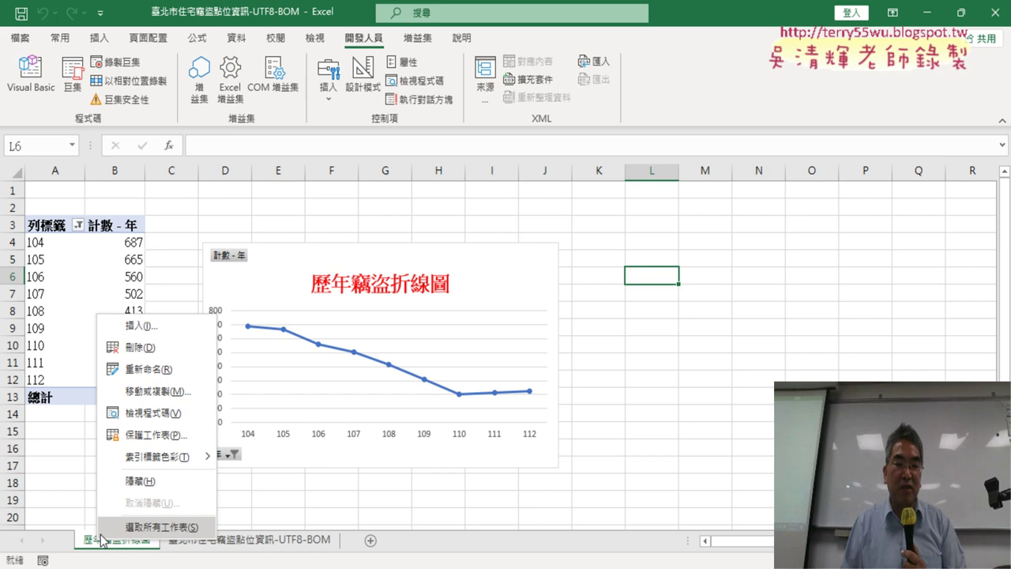
- Delete the 歷年竊盜折線圖 sheet and run the 歷年竊盜折線圖 macro to rebuild it
left_click(161, 348)
left_click(492, 335)
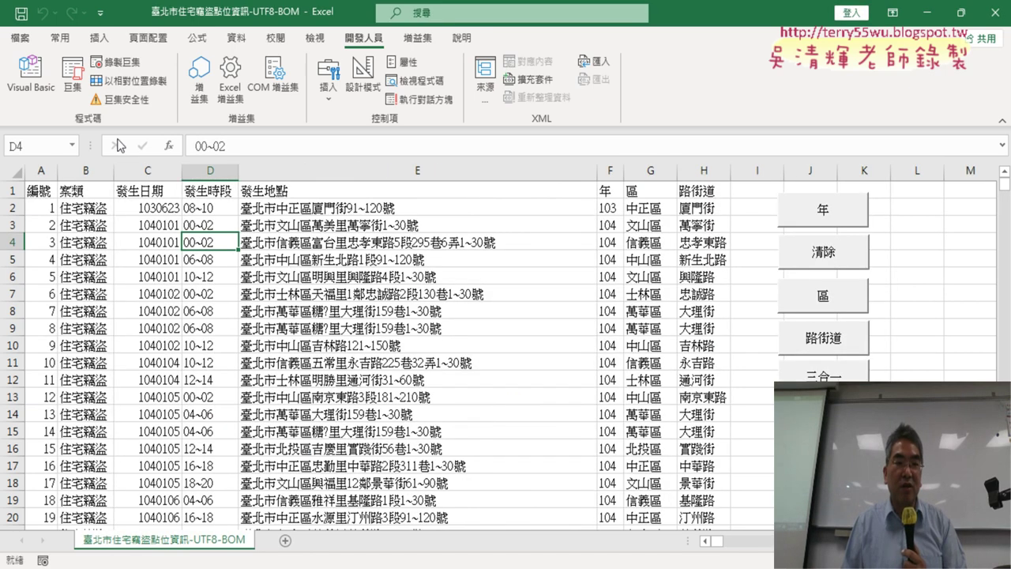
left_click(79, 87)
left_click(458, 266)
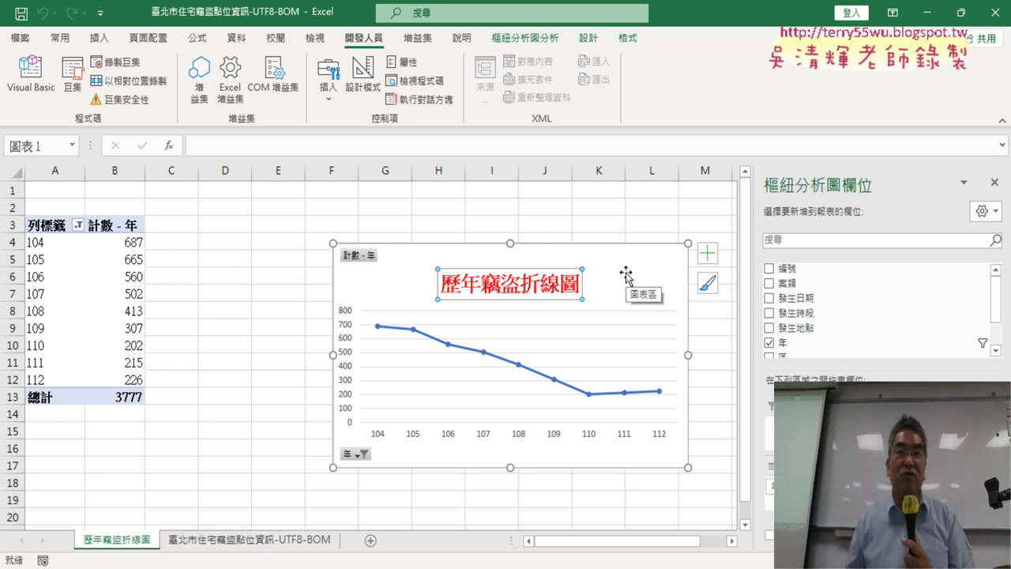
- Delete the rebuilt 歷年竊盜折線圖 sheet again
right_click(136, 541)
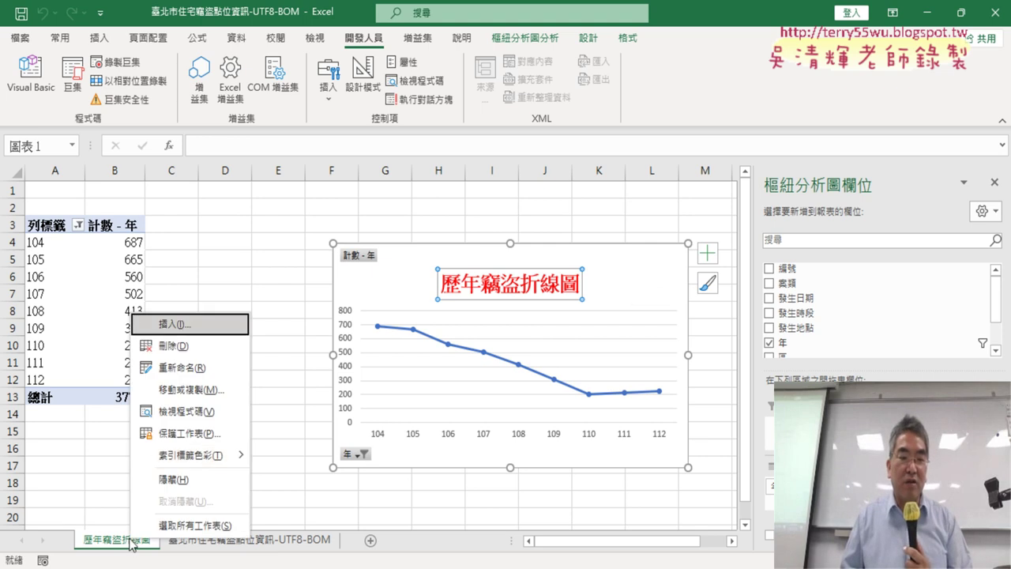
left_click(183, 347)
left_click(477, 334)
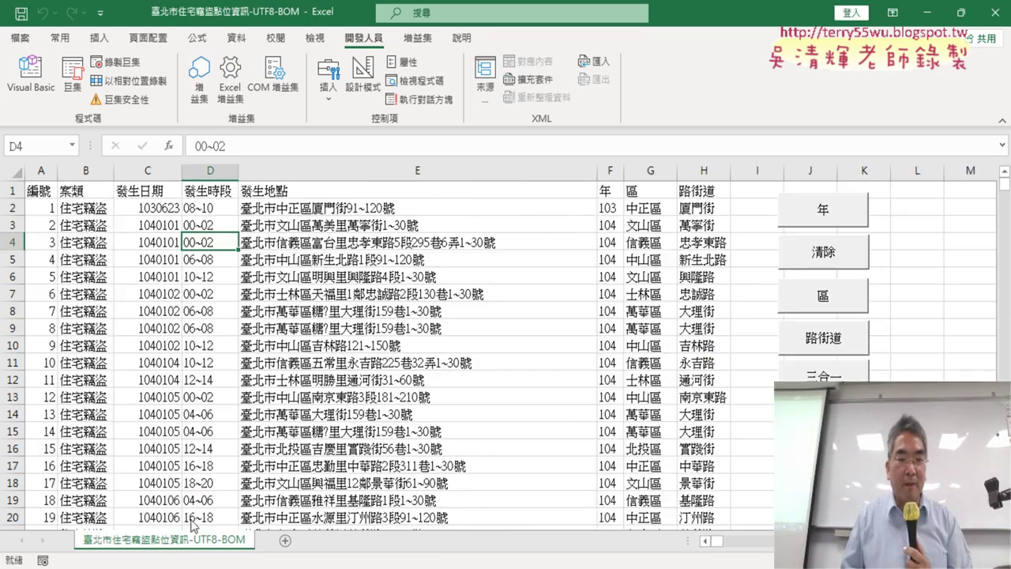
- Copy the 三合一 macro button and paste a duplicate beside it
right_click(822, 371)
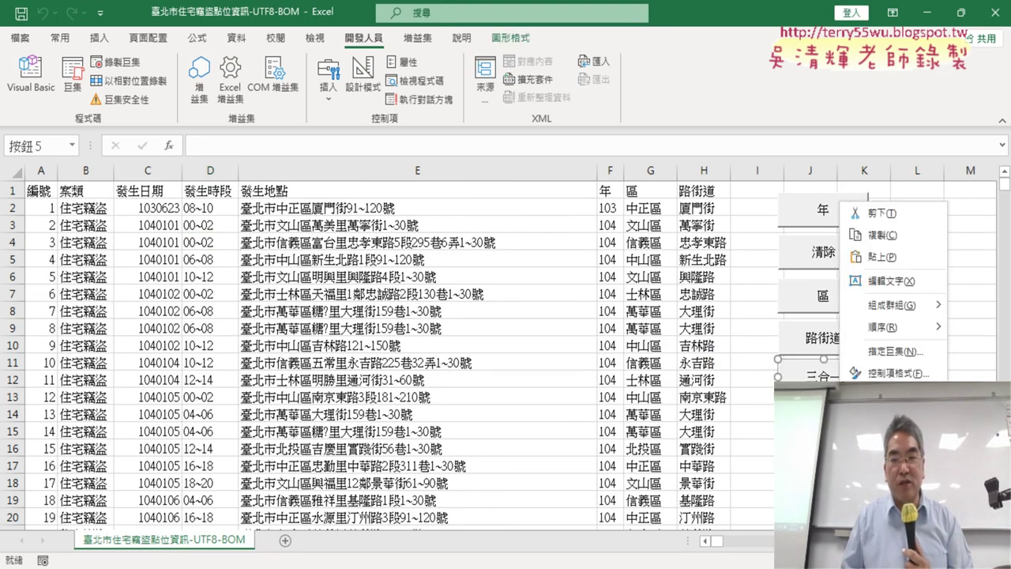
left_click(864, 228)
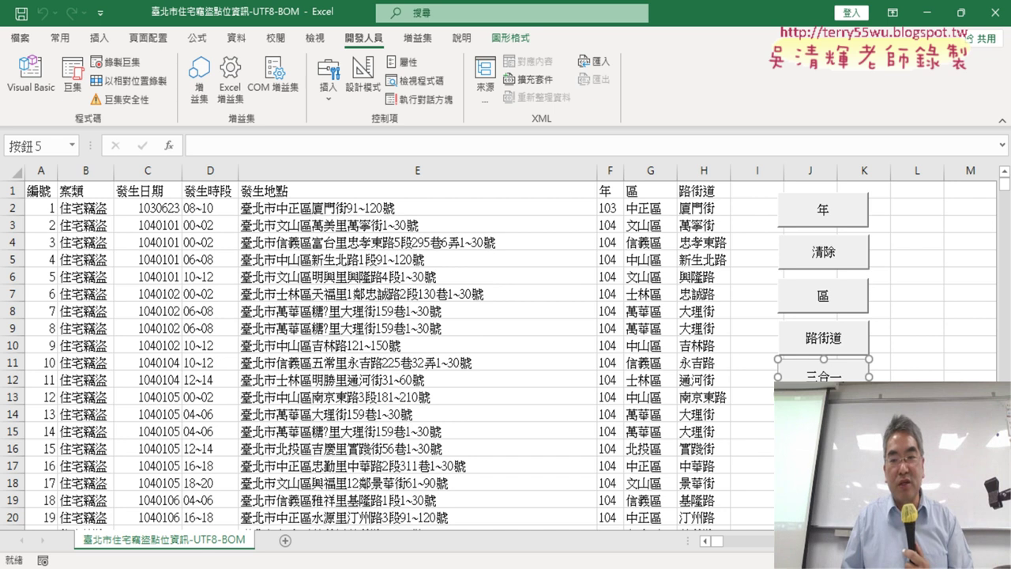
left_click(757, 414)
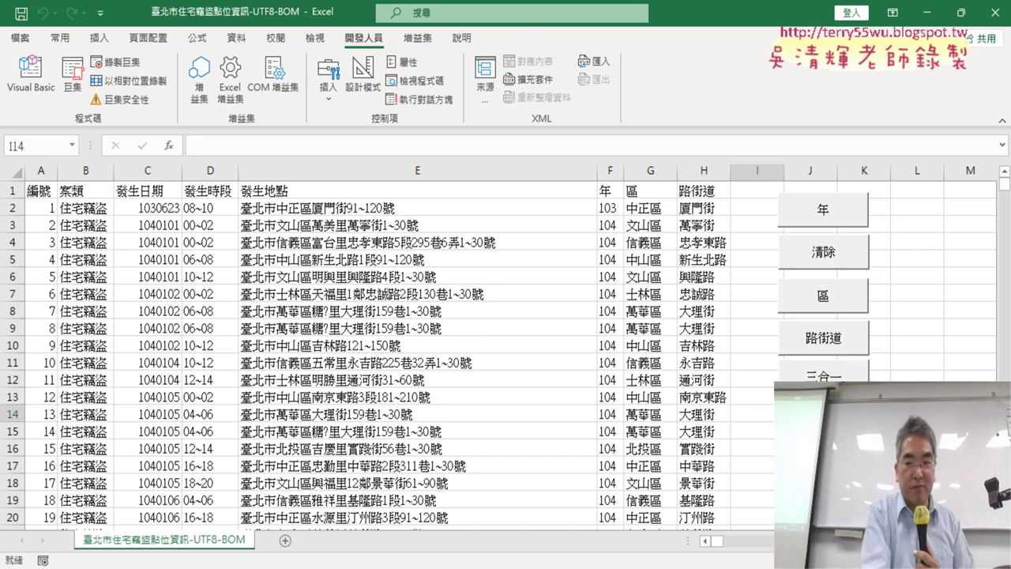
key("ctrl+v")
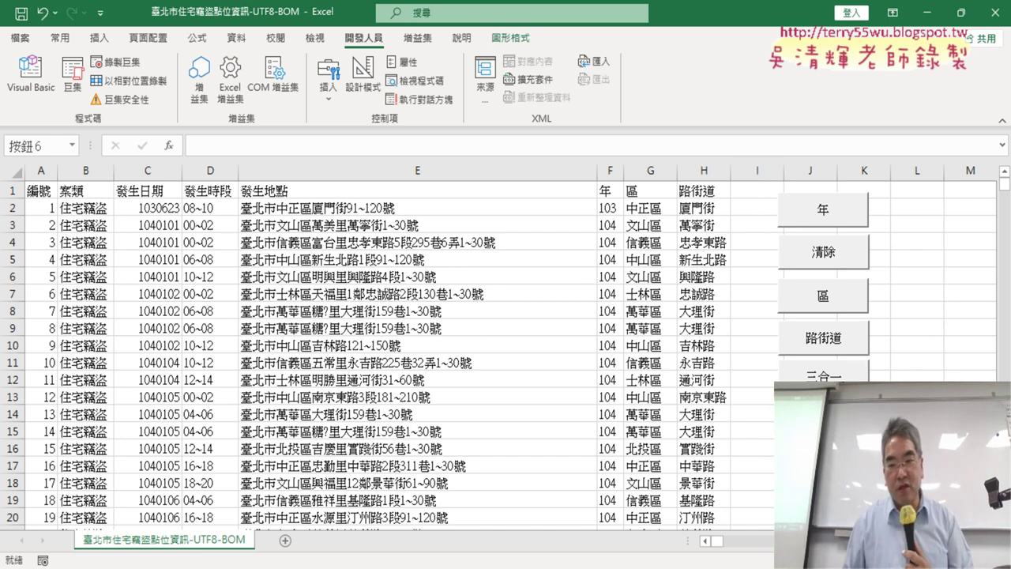
- Assign the 歷年竊盜折線圖 macro to the new button
key("shift+F10")
key("n")
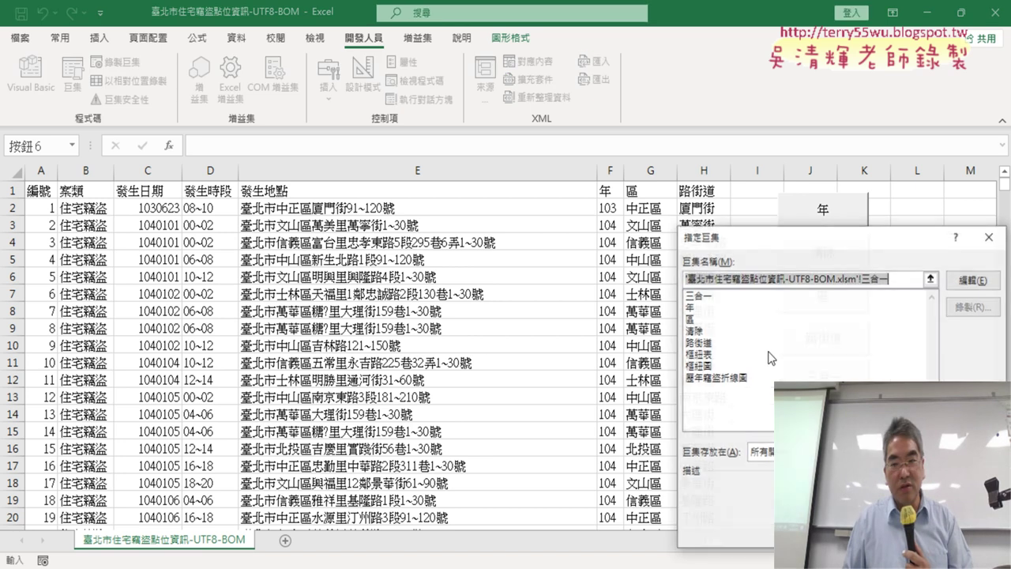
left_click(742, 378)
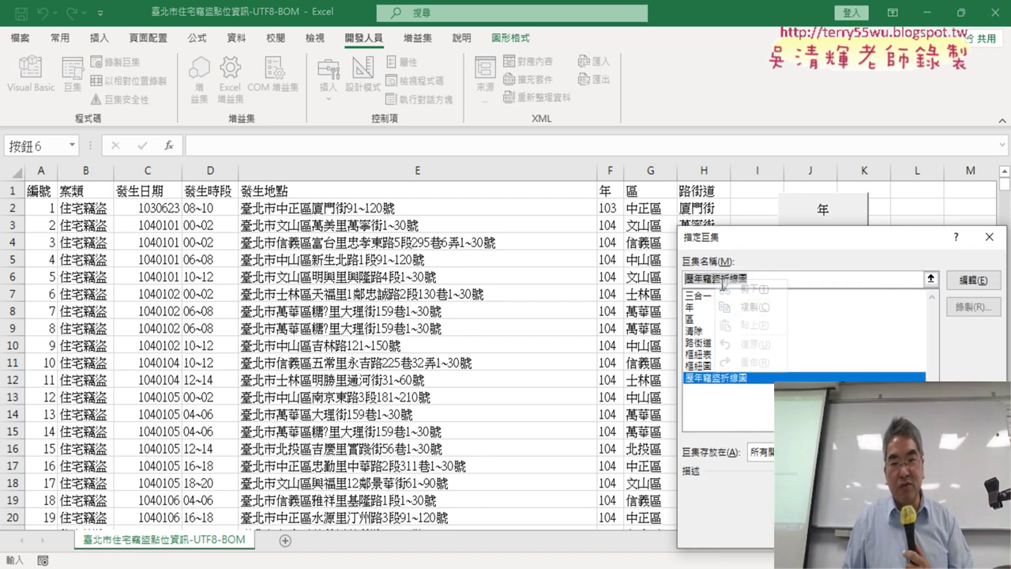
key("Return")
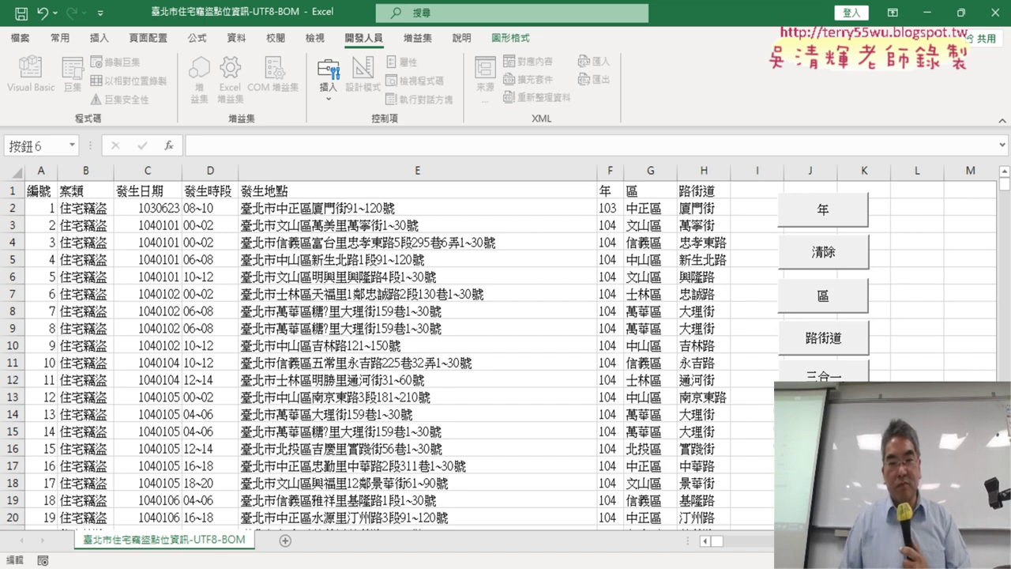
left_click(922, 380)
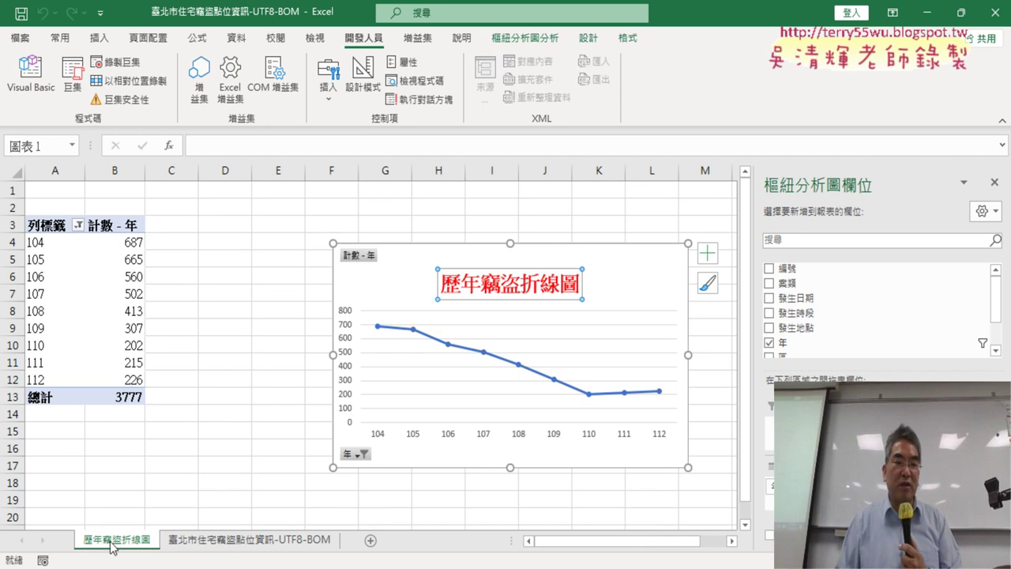
right_click(113, 545)
left_click(160, 346)
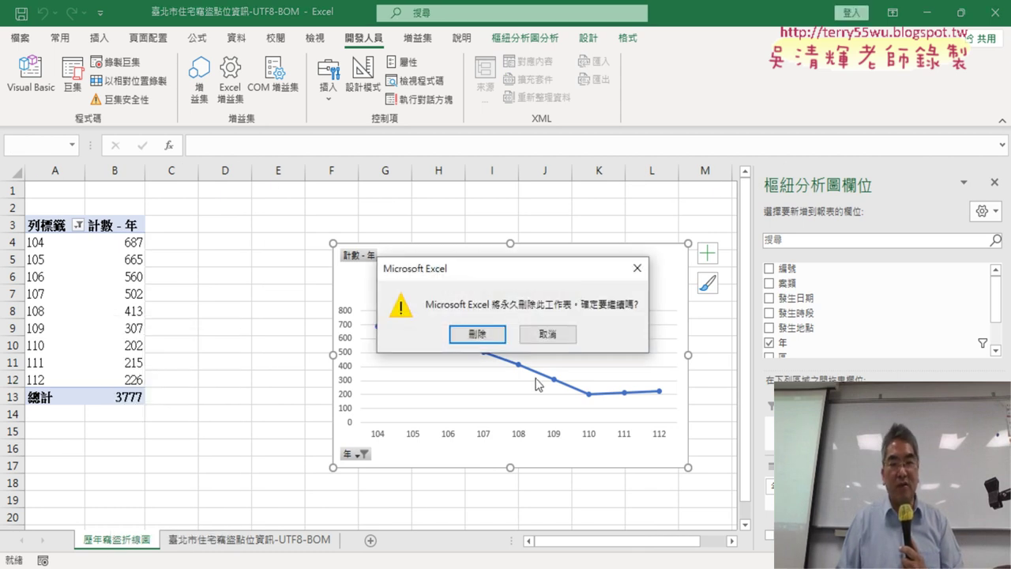
left_click(485, 334)
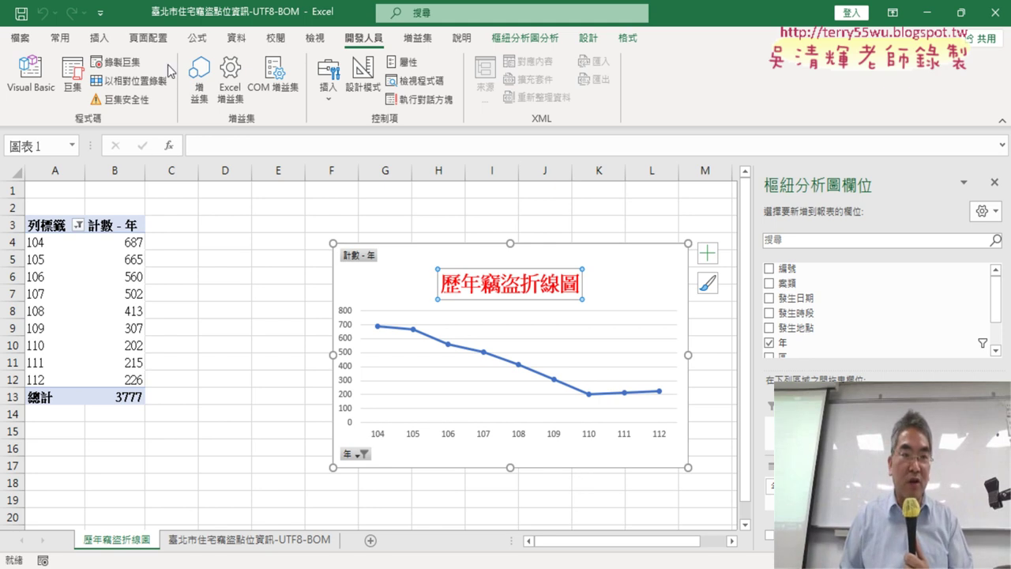
- Open Module2 and review the 樞紐表 code, including its R3C1 destination and sheet-naming line
left_click(31, 81)
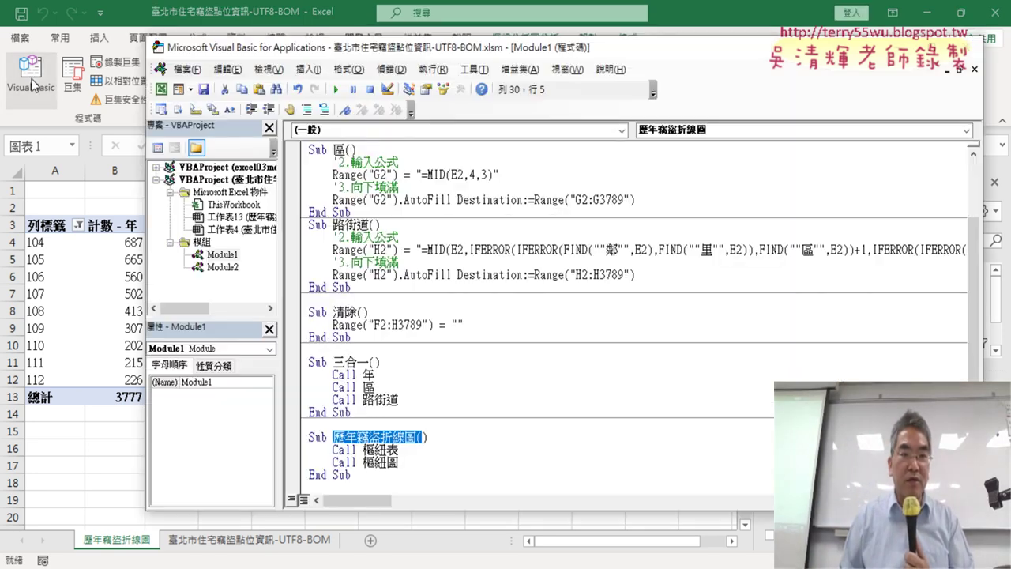
double_click(222, 267)
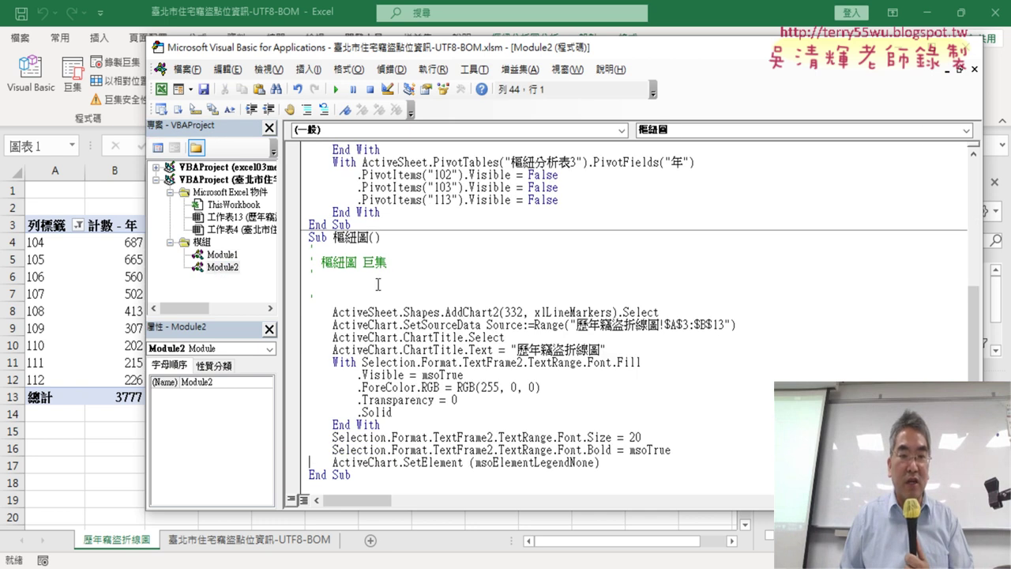
scroll(379, 284, "up", 3)
scroll(393, 274, "up", 7)
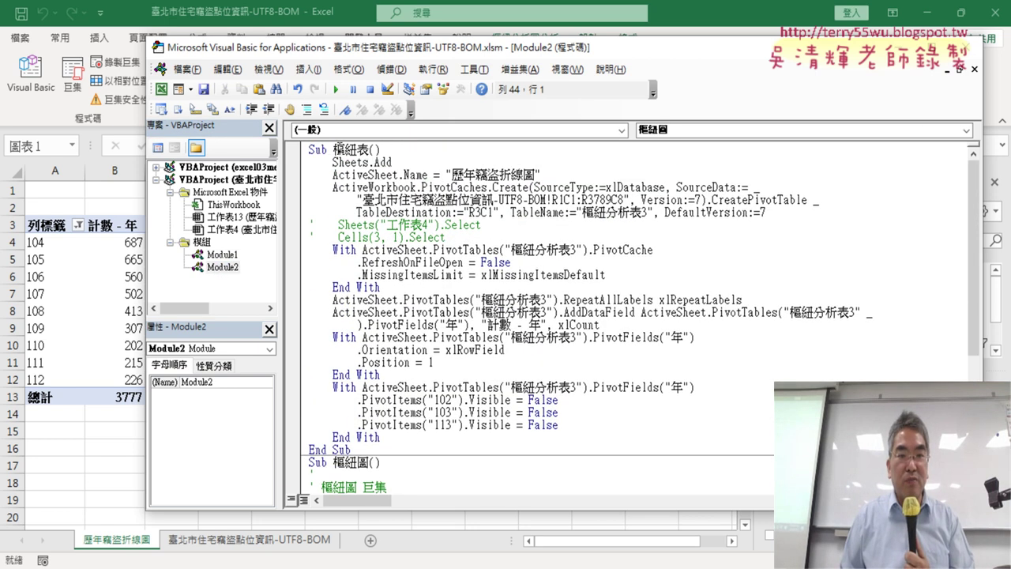
double_click(351, 149)
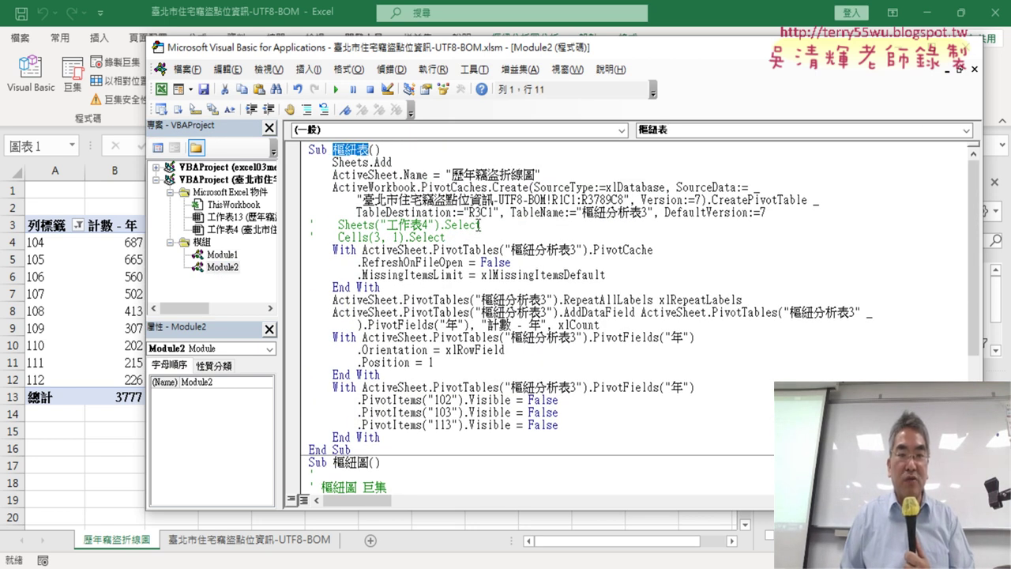
left_click(469, 212)
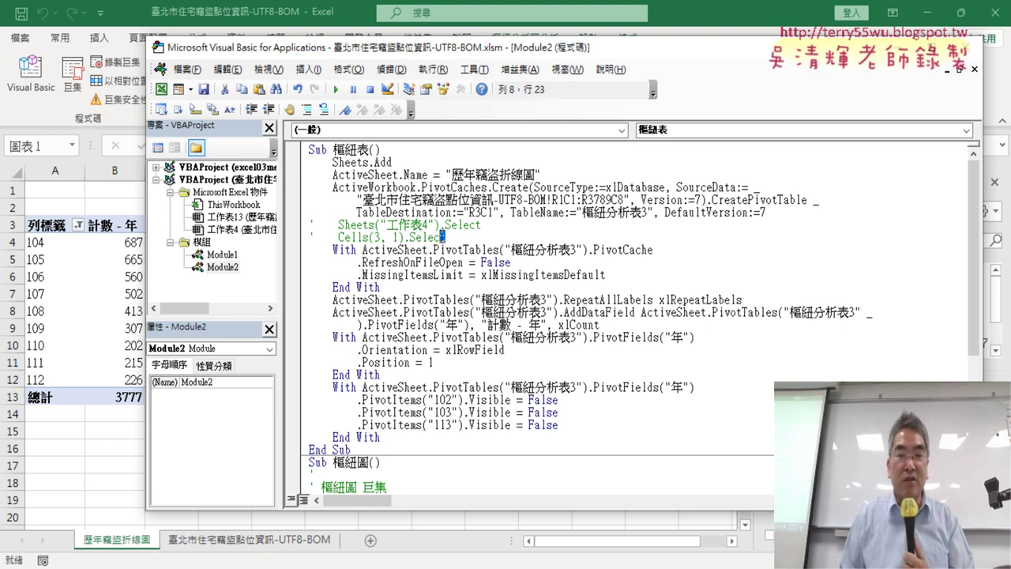
left_click_drag(446, 237, 308, 219)
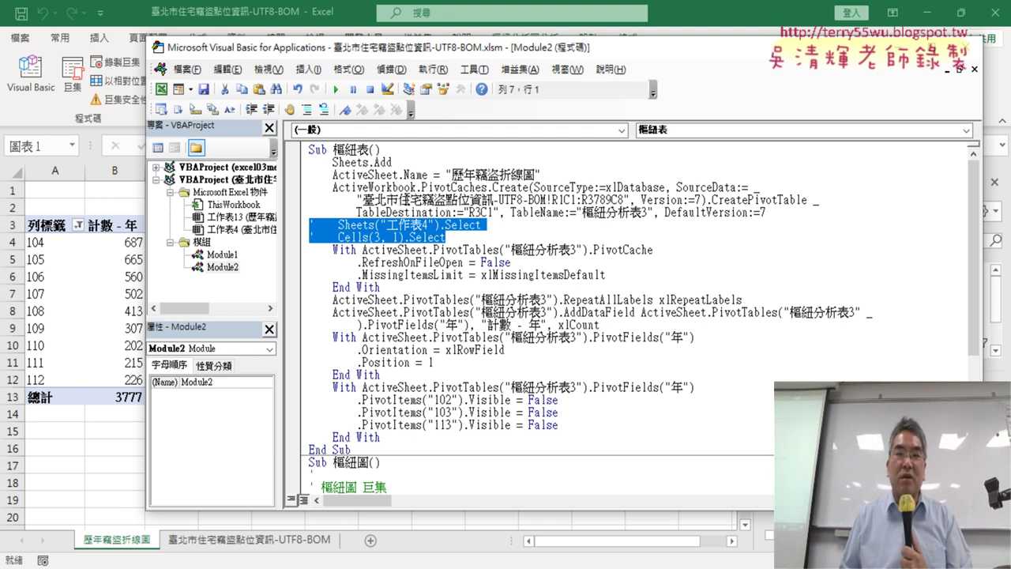
left_click_drag(540, 175, 292, 179)
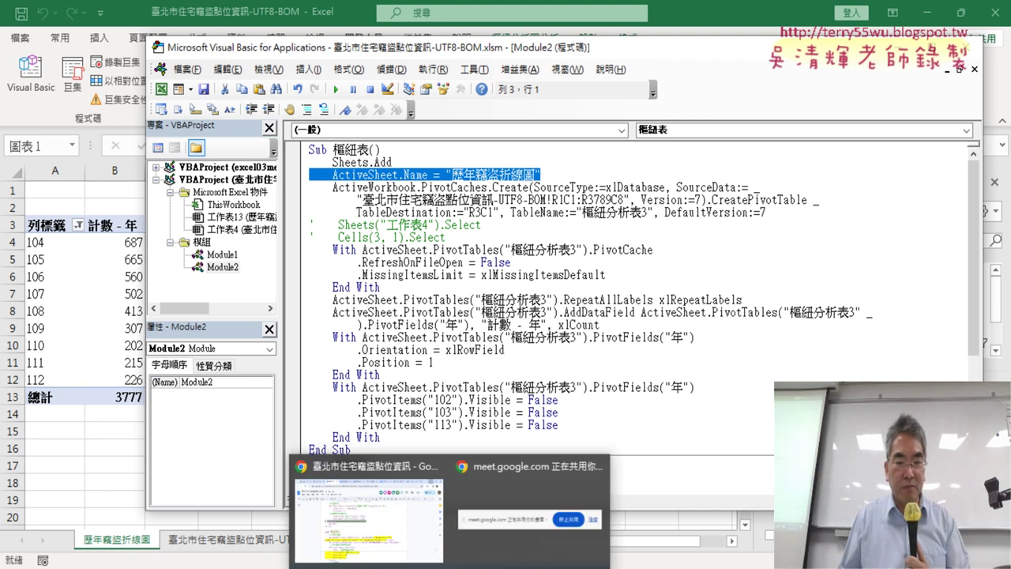
- Switch to the Google Doc notes and highlight the 樞紐表 line that renames the new sheet
left_click(545, 522)
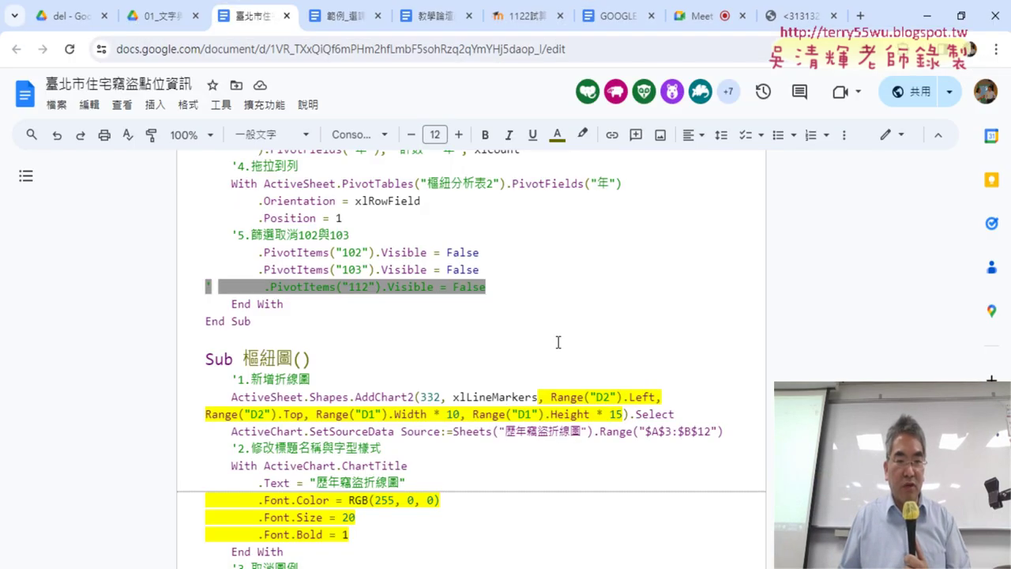
scroll(558, 341, "up", 5)
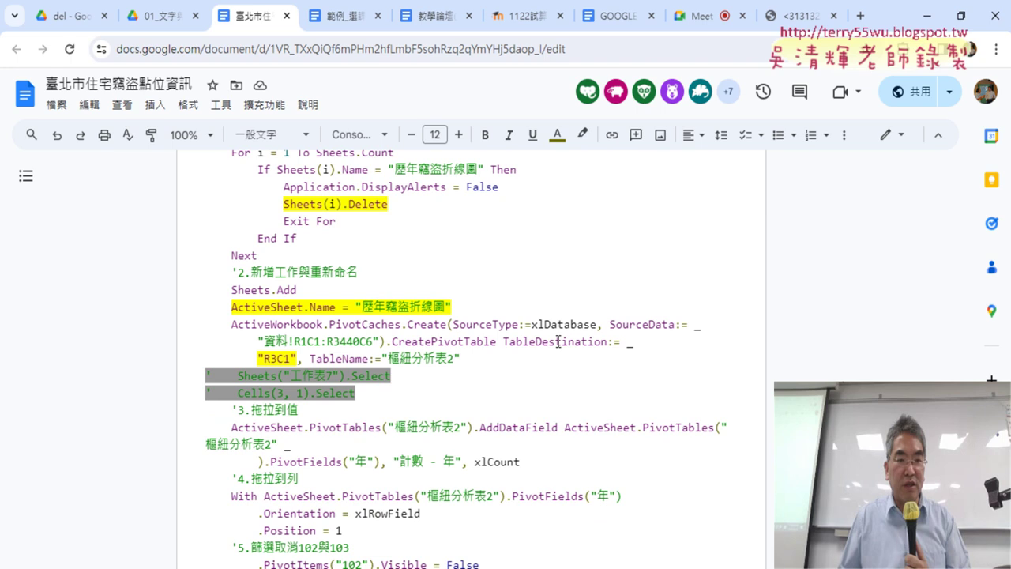
scroll(558, 341, "up", 1)
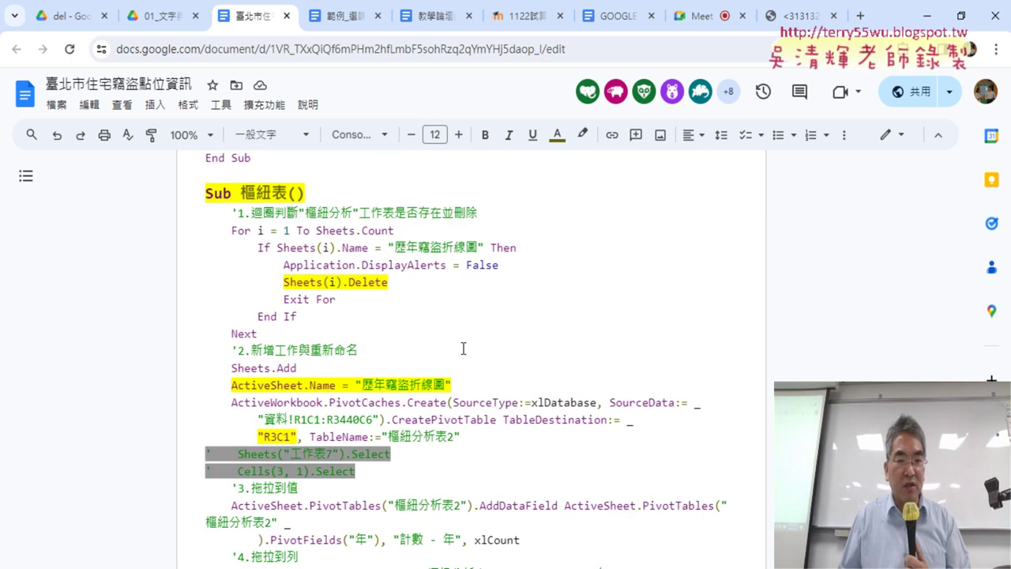
left_click_drag(229, 385, 462, 387)
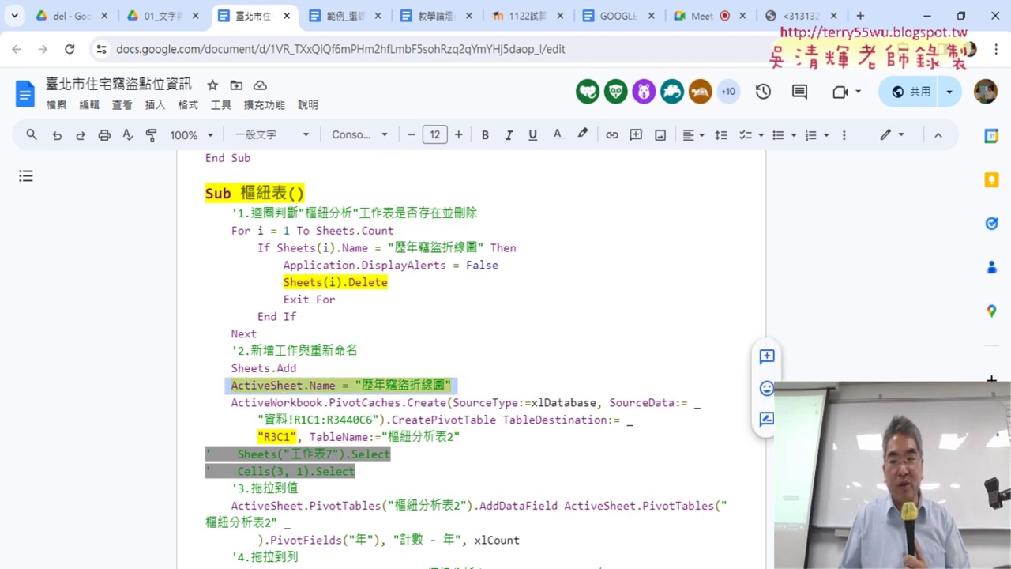
- Highlight the TableDestination argument and its R3C1 reference in the 樞紐表 code
scroll(483, 380, "down", 2)
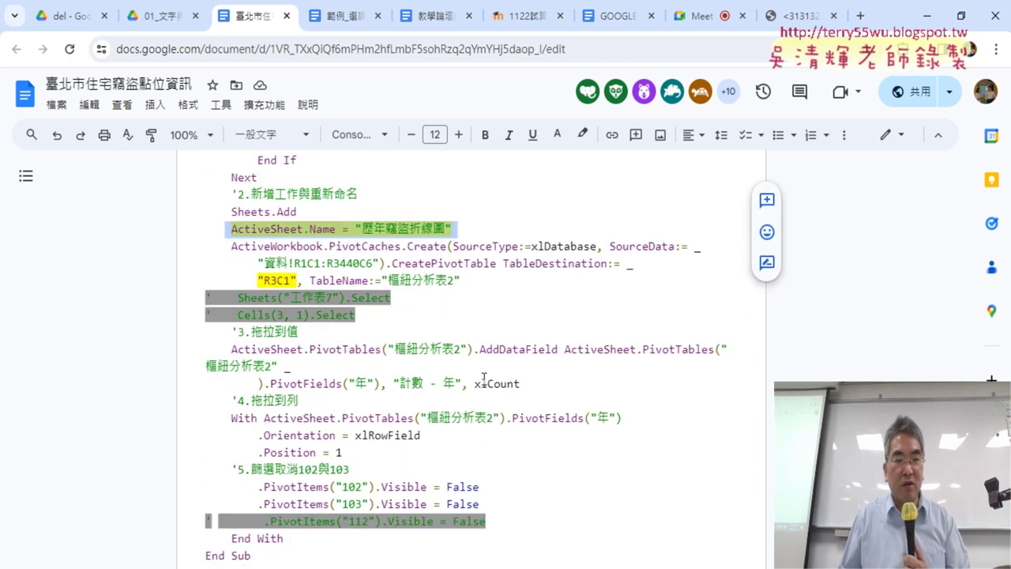
left_click(337, 281)
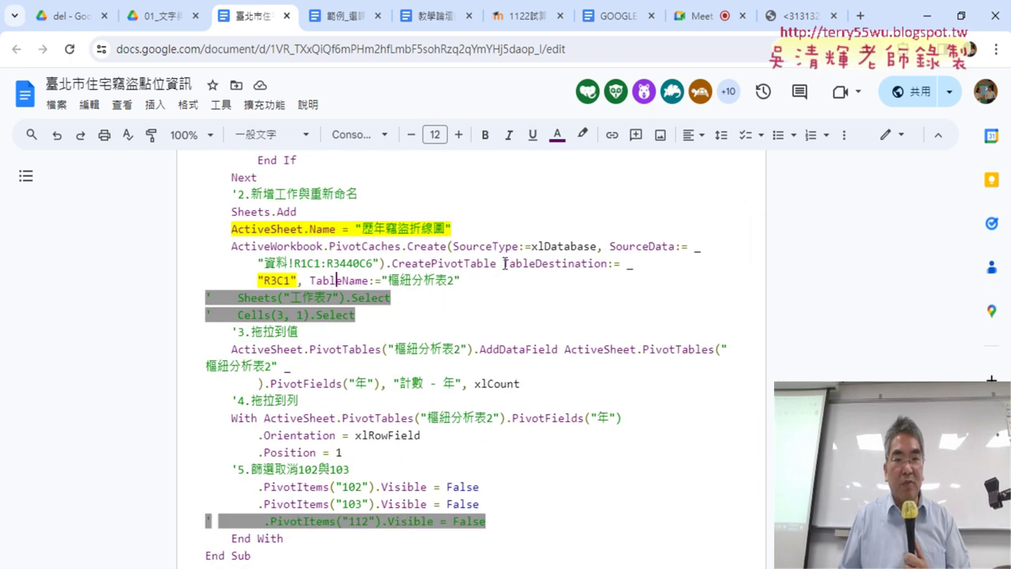
left_click_drag(504, 263, 619, 269)
left_click_drag(256, 280, 299, 280)
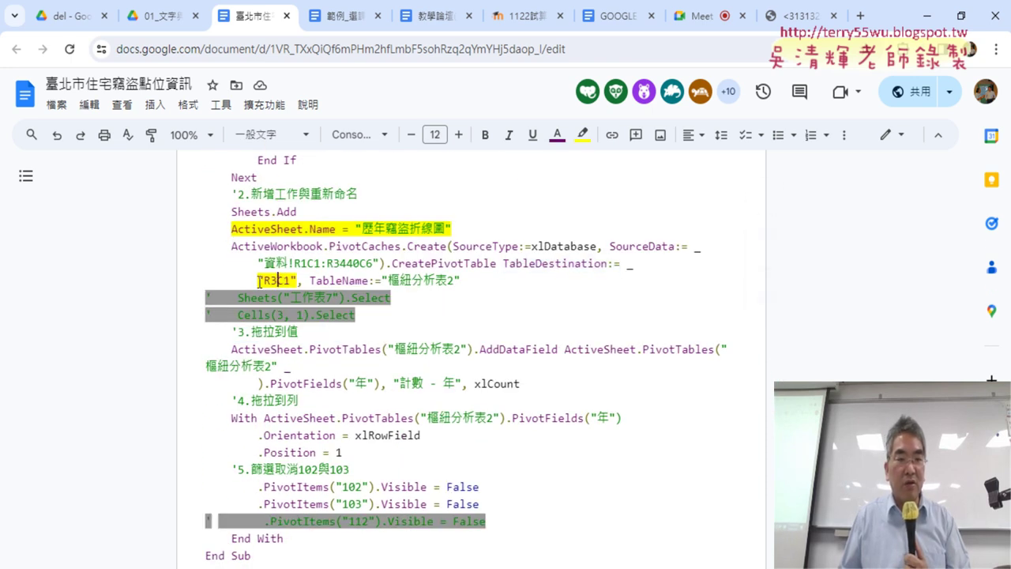
scroll(479, 315, "down", 1)
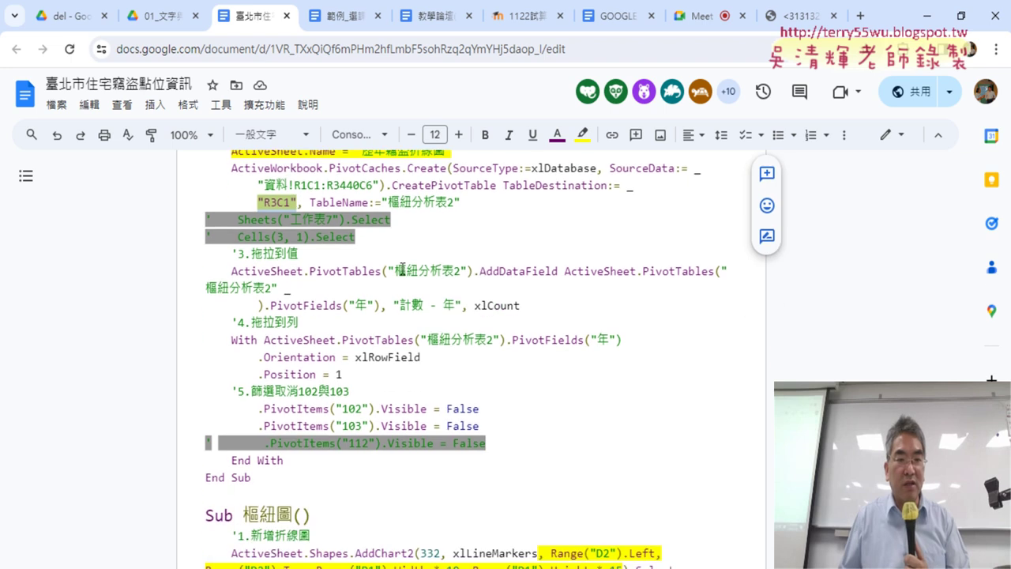
left_click_drag(384, 237, 192, 218)
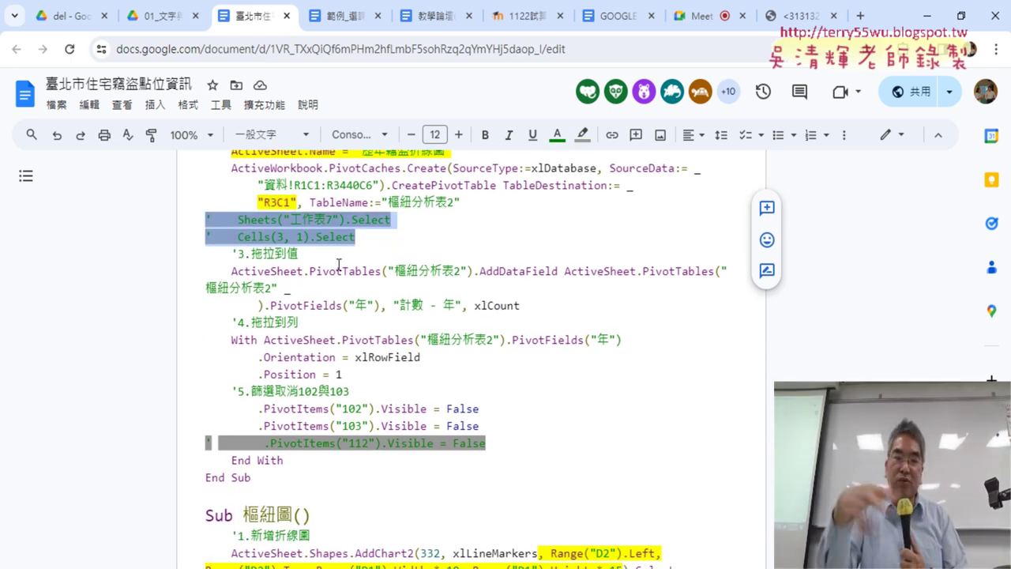
- Scroll to the Sub 樞紐圖() chart procedure and highlight 圖 in its name
scroll(500, 393, "down", 2)
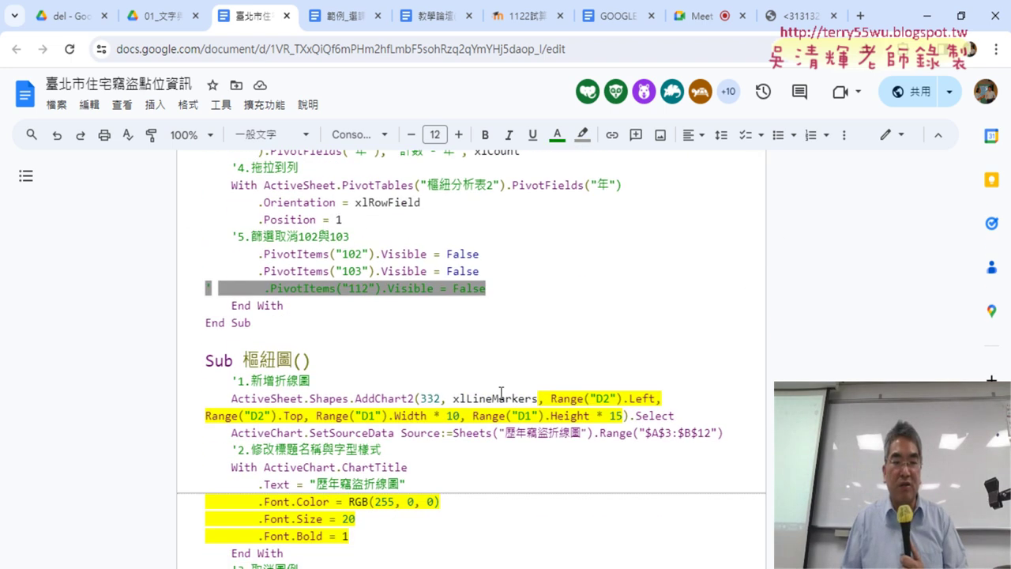
scroll(501, 392, "down", 1)
scroll(499, 387, "down", 2)
scroll(498, 383, "up", 1)
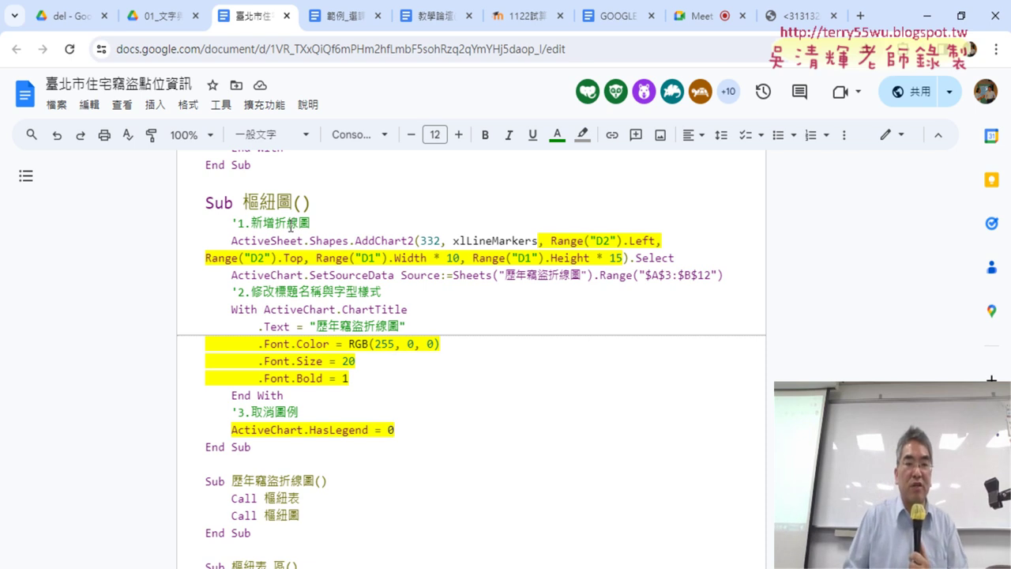
left_click_drag(278, 202, 292, 202)
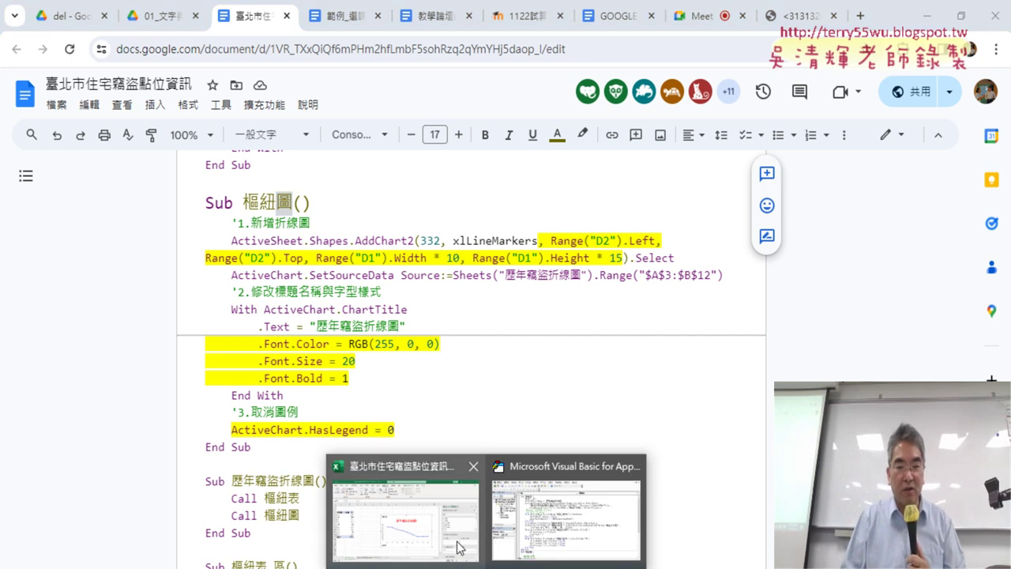
- Return from the notes to the Excel workbook
left_click(500, 288)
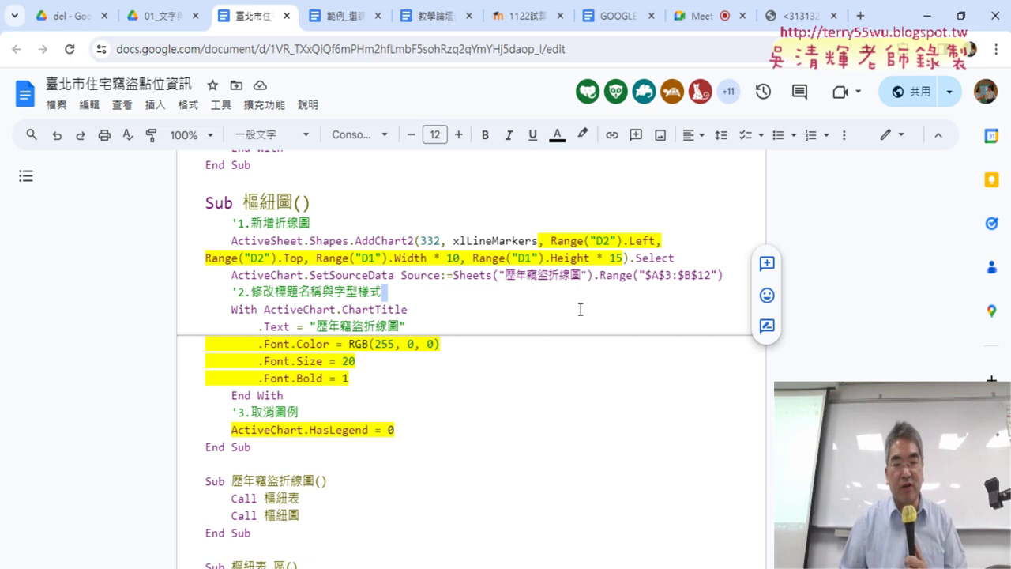
mouse_move(387, 562)
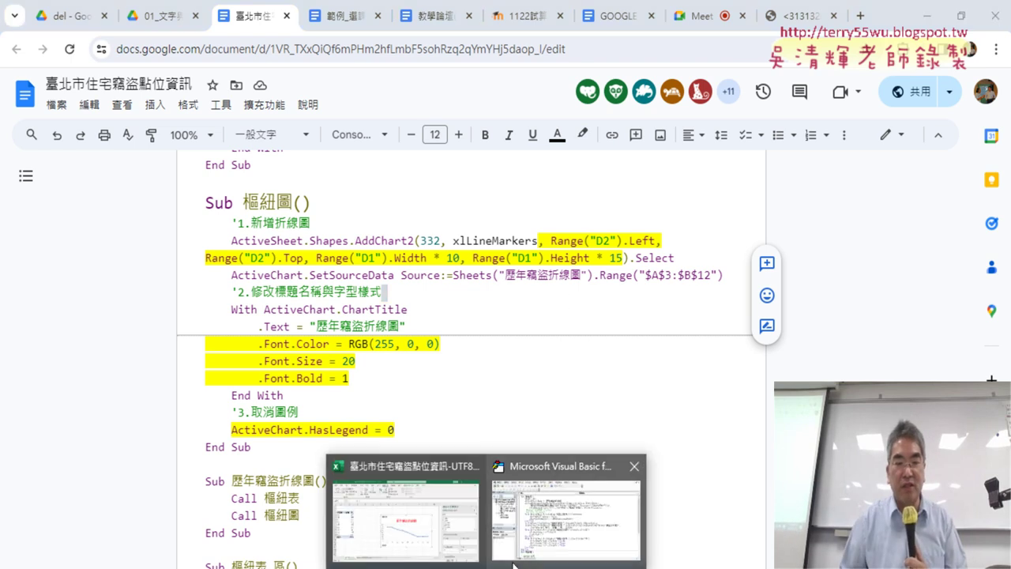
left_click(428, 531)
- Show the 臺北市住宅竊盜點位資訊-UTF8-BOM sheet, select L4, and scroll to the 歷年竊盜折線圖 button
left_click(260, 540)
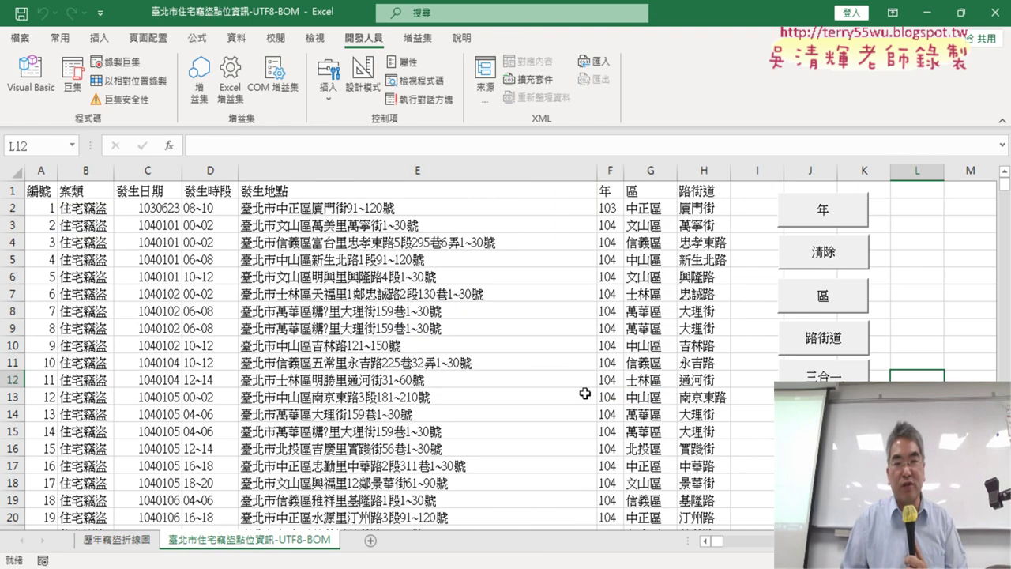
left_click(936, 244)
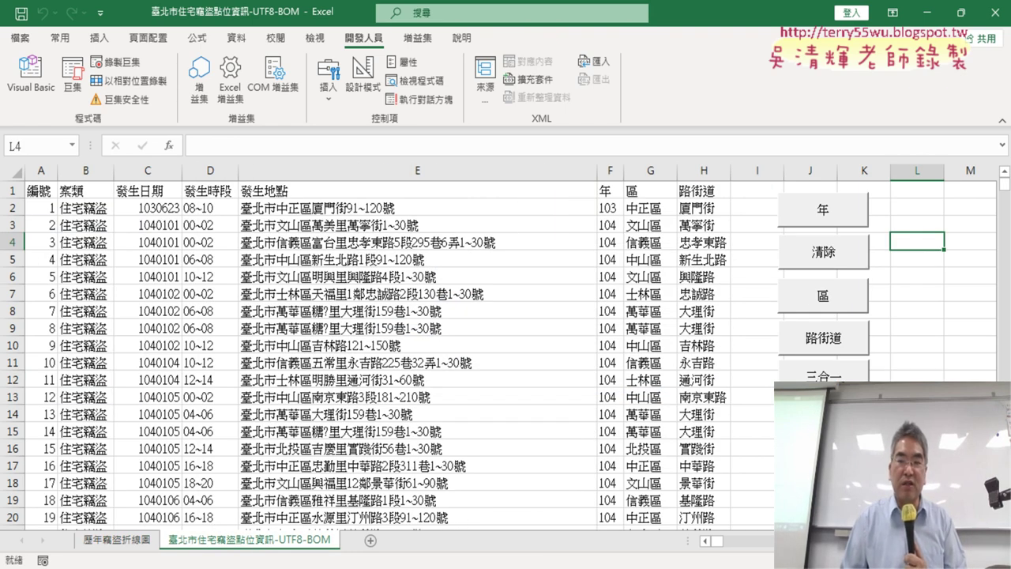
scroll(506, 348, "down", 1)
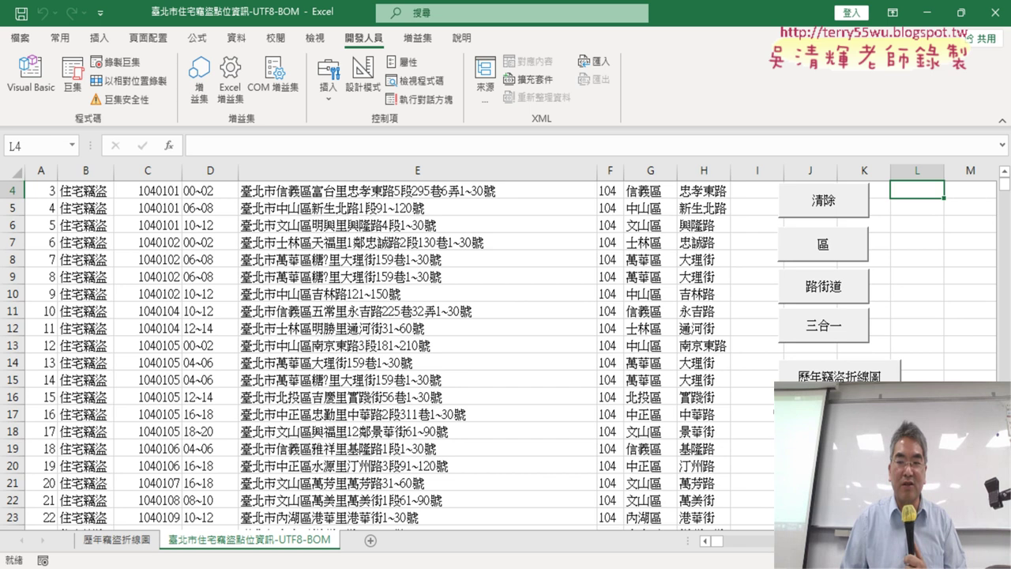